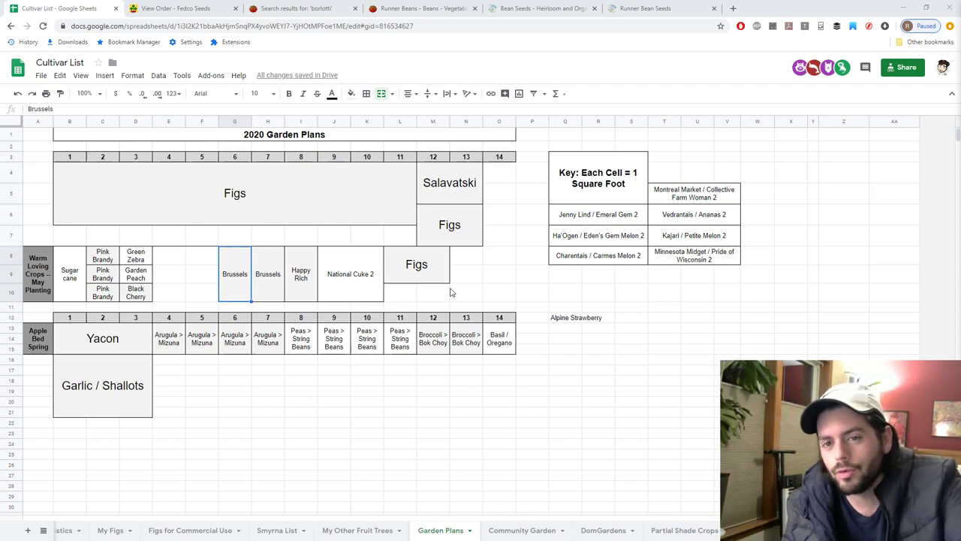
- Review the open seed shop pages from Fedco, Baker Creek and Seed Savers Exchange, including the Seed Savers bean and runner bean listings
click(174, 7)
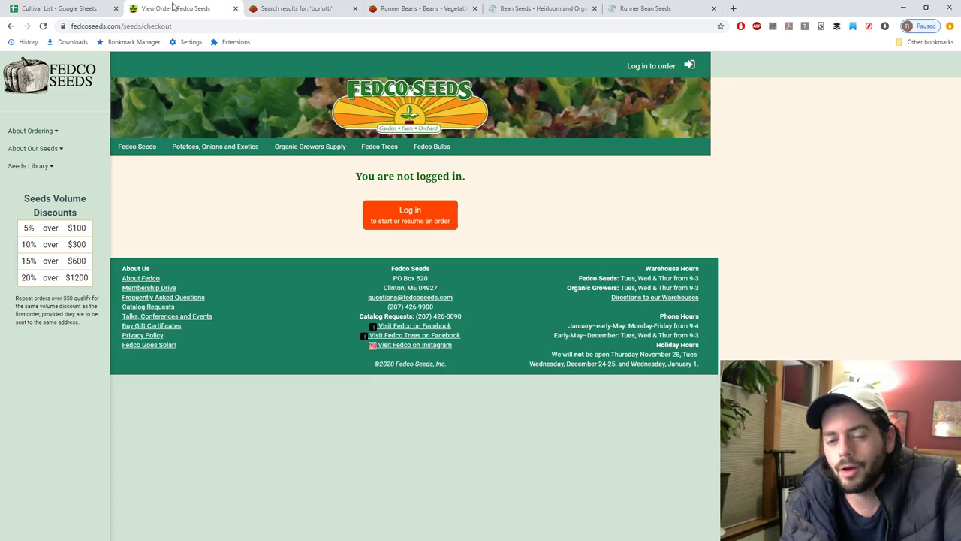
click(291, 9)
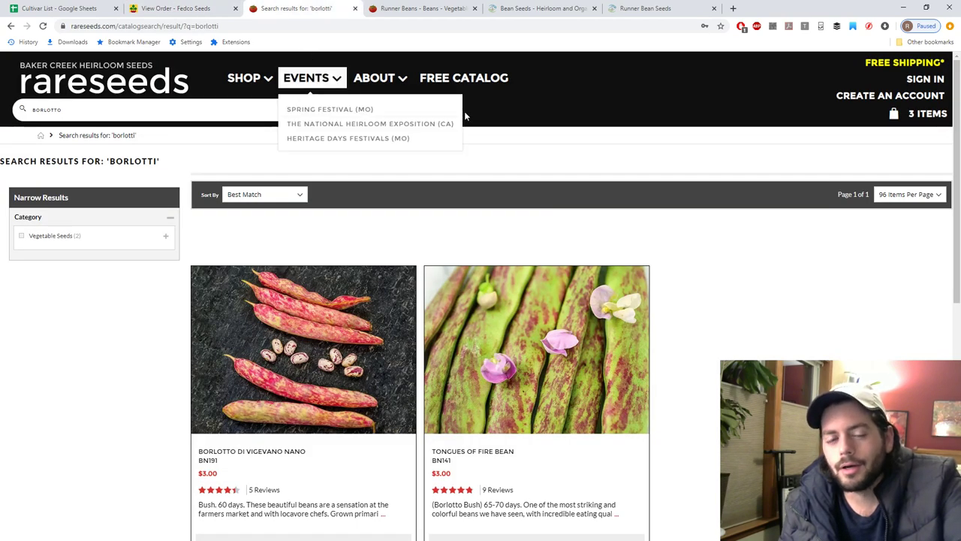
click(531, 10)
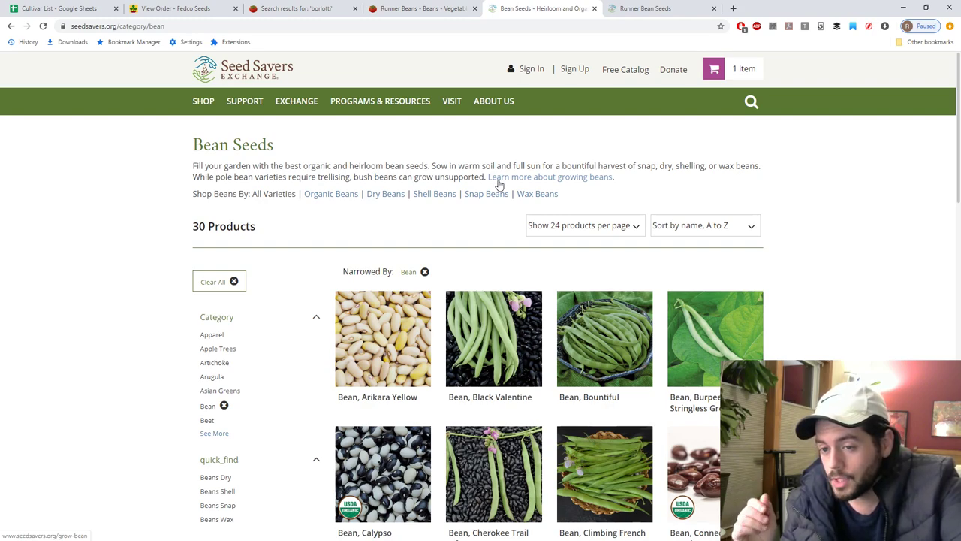
click(647, 12)
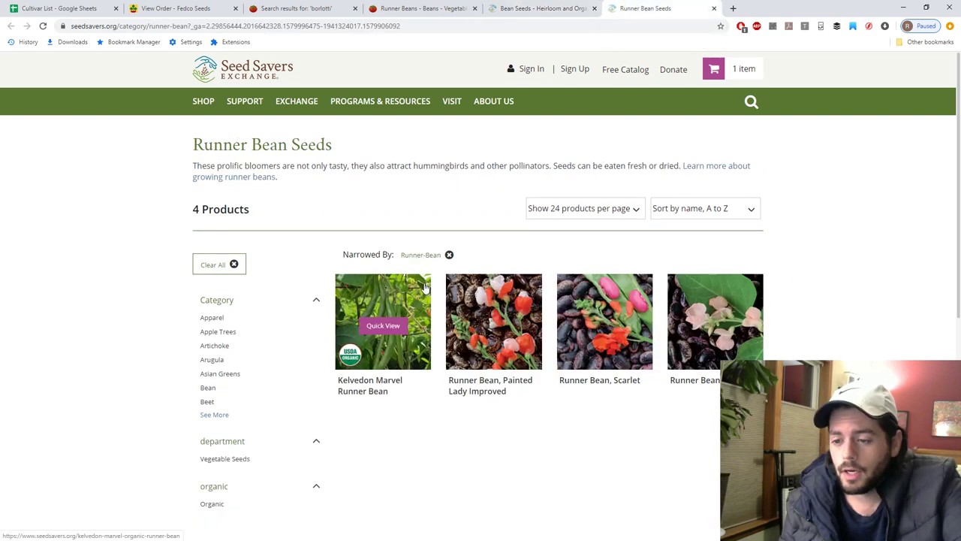
click(530, 9)
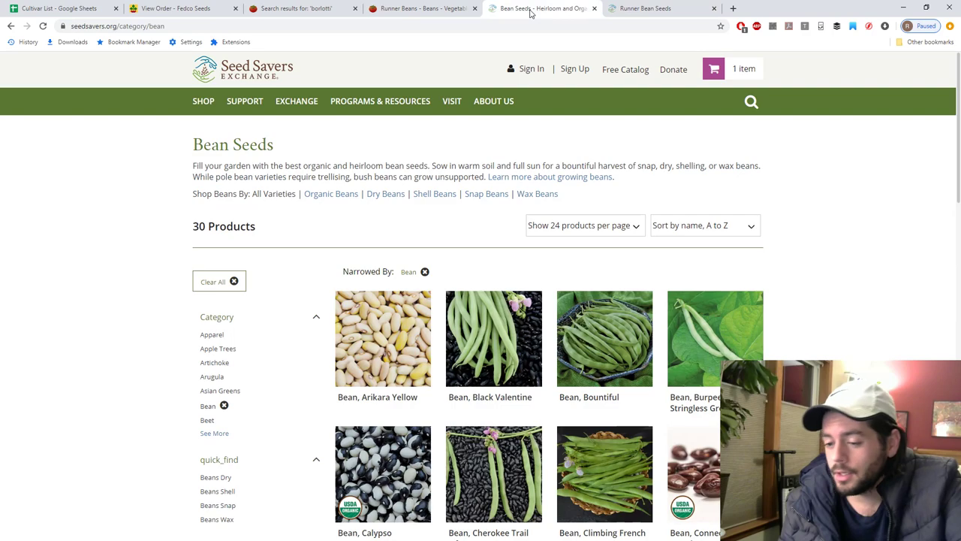
- Compare the runner bean varieties with the borlotti search results on the Baker Creek rareseeds pages
click(406, 15)
scroll(339, 206, down, 1)
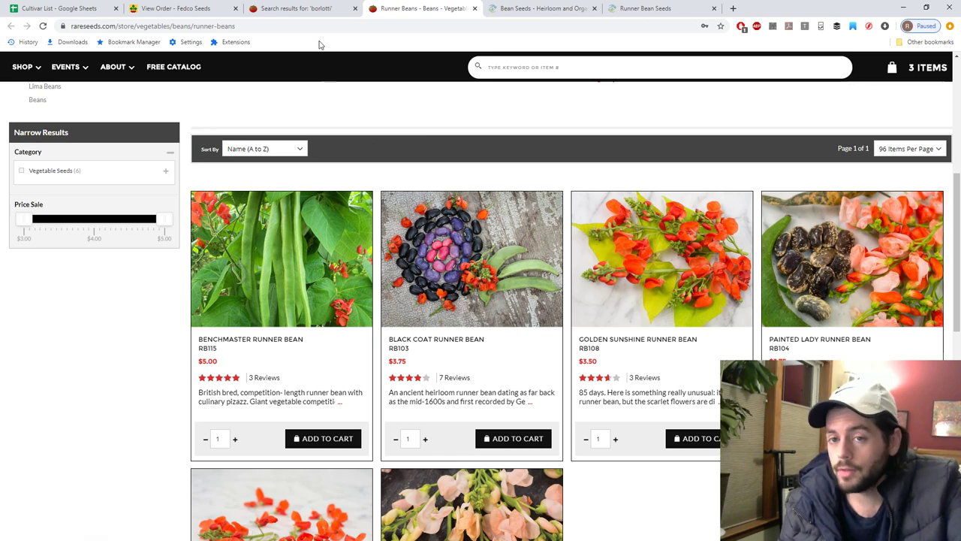
click(315, 9)
scroll(409, 247, down, 2)
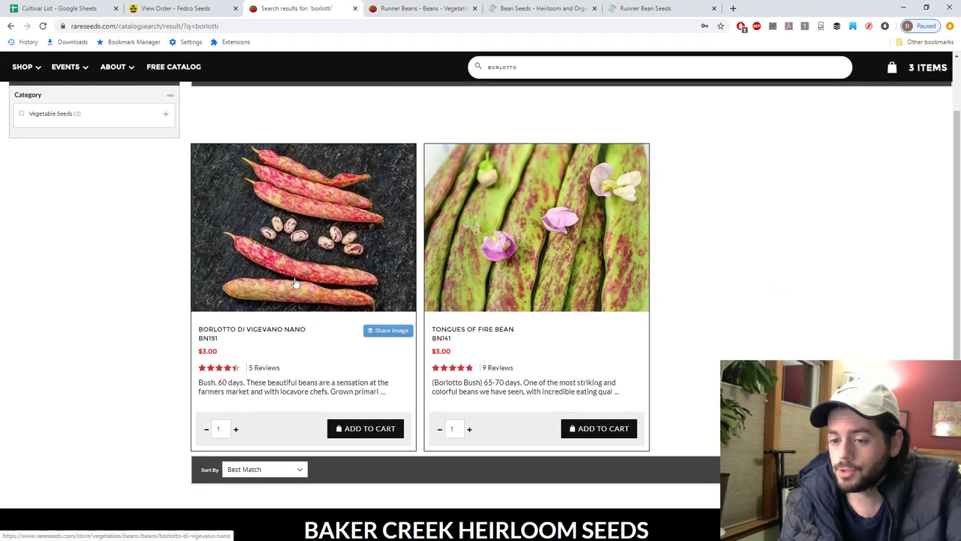
scroll(369, 237, up, 1)
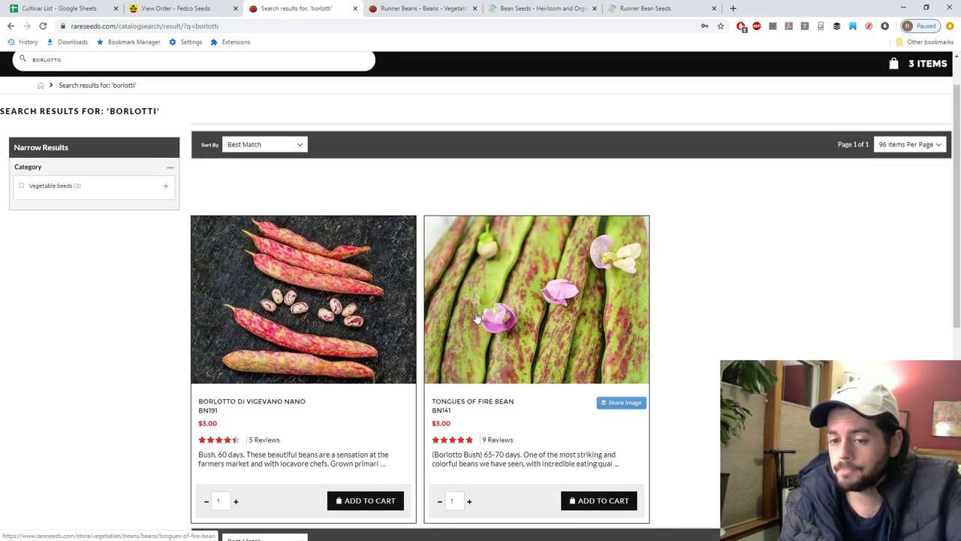
scroll(475, 318, up, 1)
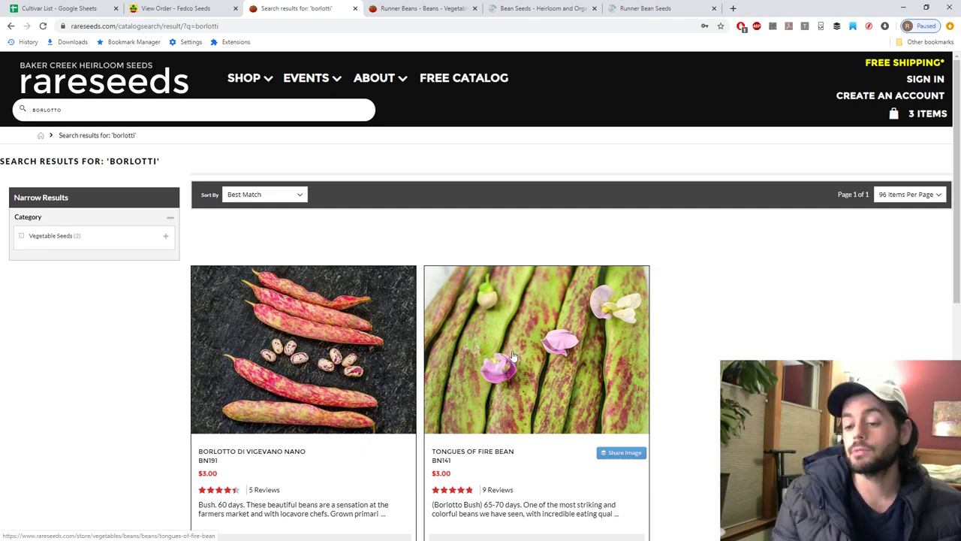
click(422, 8)
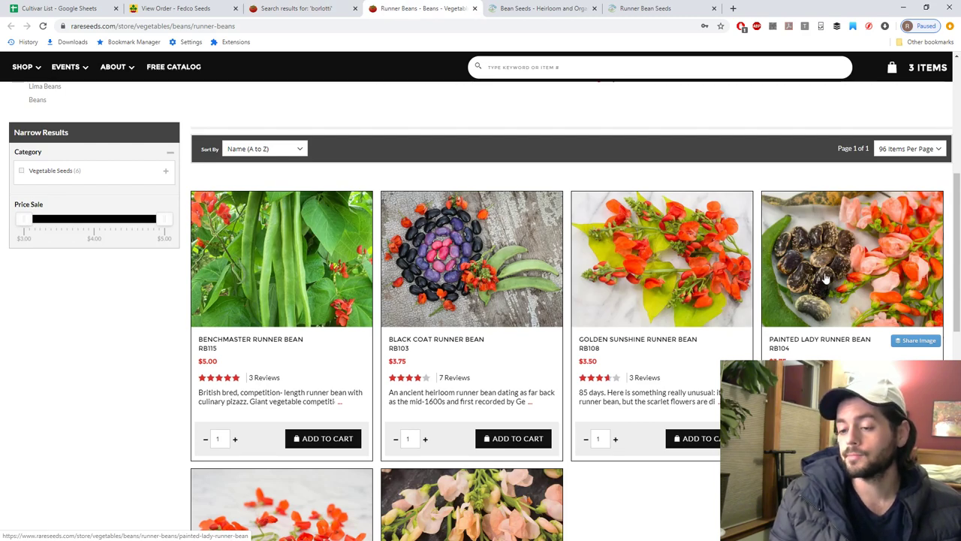
scroll(449, 323, down, 2)
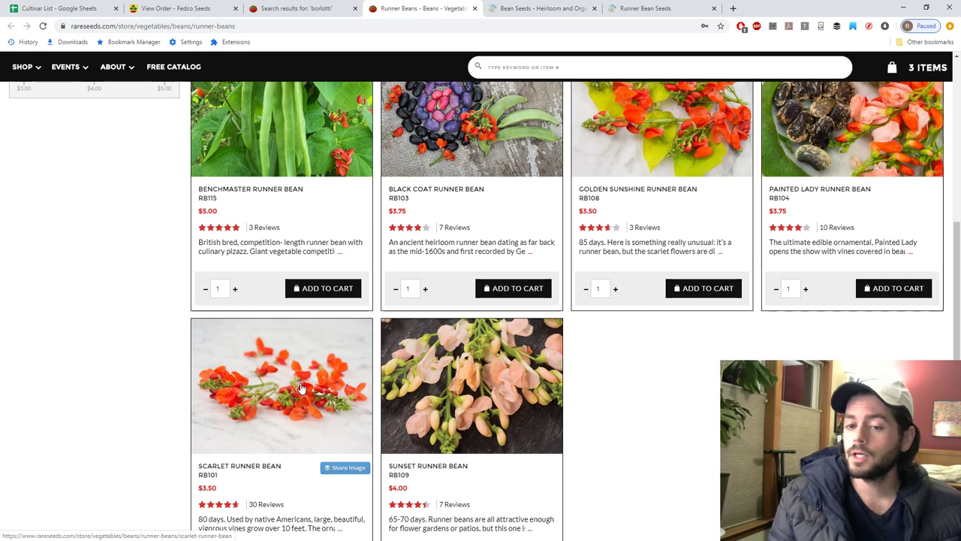
scroll(300, 388, up, 2)
- In the Cultivar List spreadsheet's Garden Plans sheet, move the Alpine Strawberry entry up to cell Q10
click(40, 9)
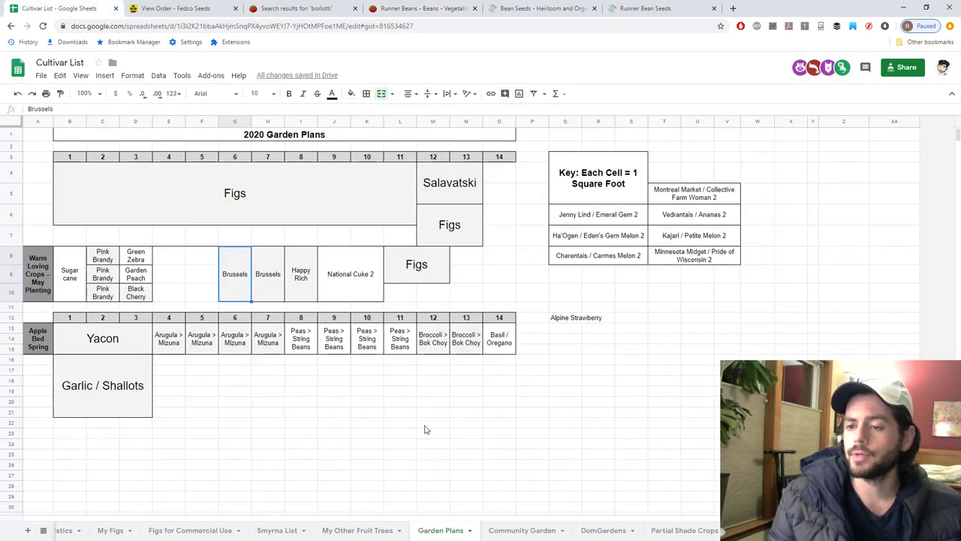
click(573, 324)
key(ctrl+c)
drag(571, 309, 572, 298)
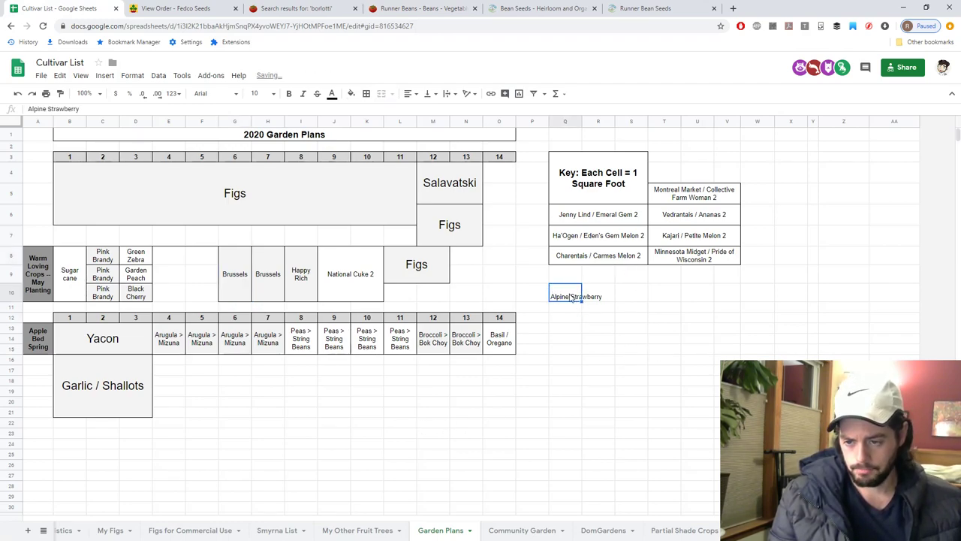
- Examine the warm-loving crops bed and the Apple Bed Spring layout, including the Garlic / Shallots and Yacon blocks
drag(507, 413, 81, 229)
drag(76, 223, 73, 265)
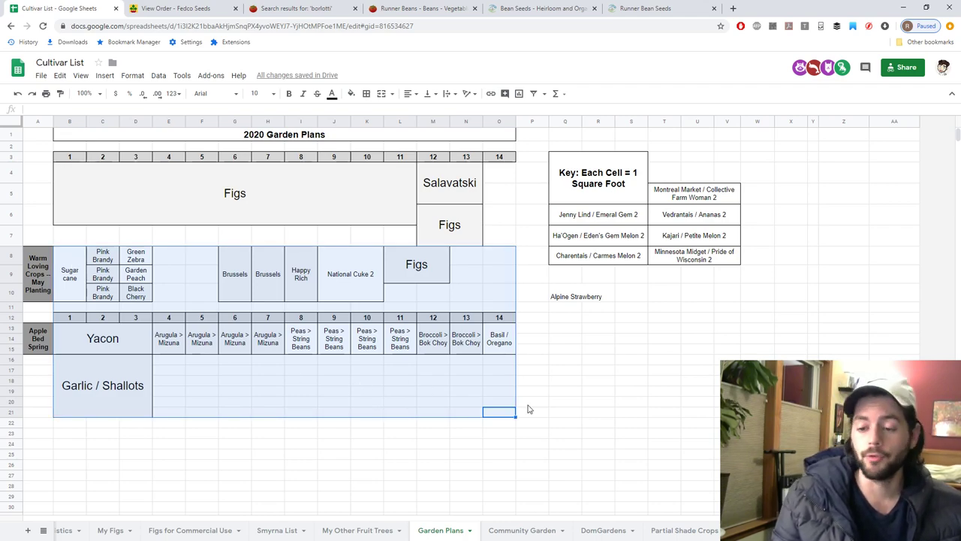
click(488, 409)
mouse_move(488, 409)
mouse_down()
mouse_move(71, 269)
mouse_move(82, 268)
mouse_up()
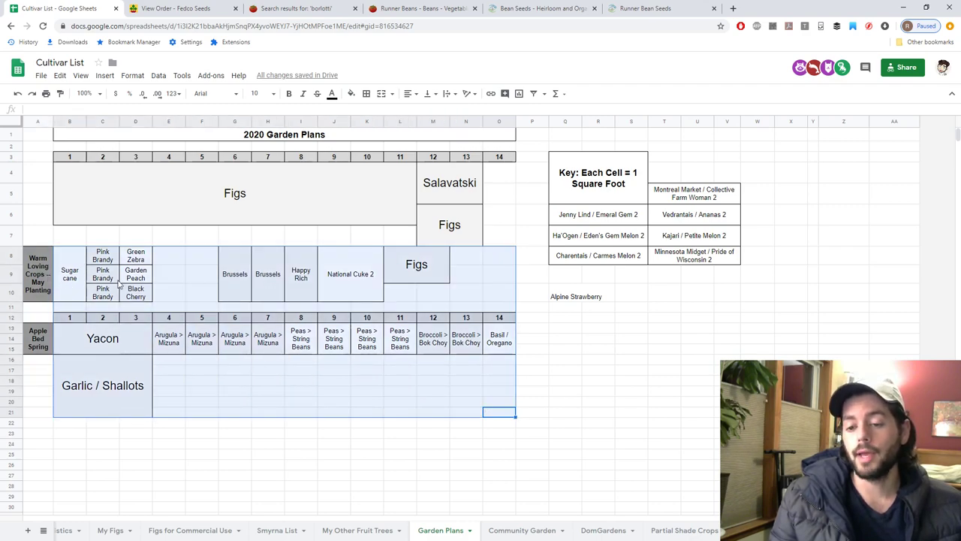
click(393, 395)
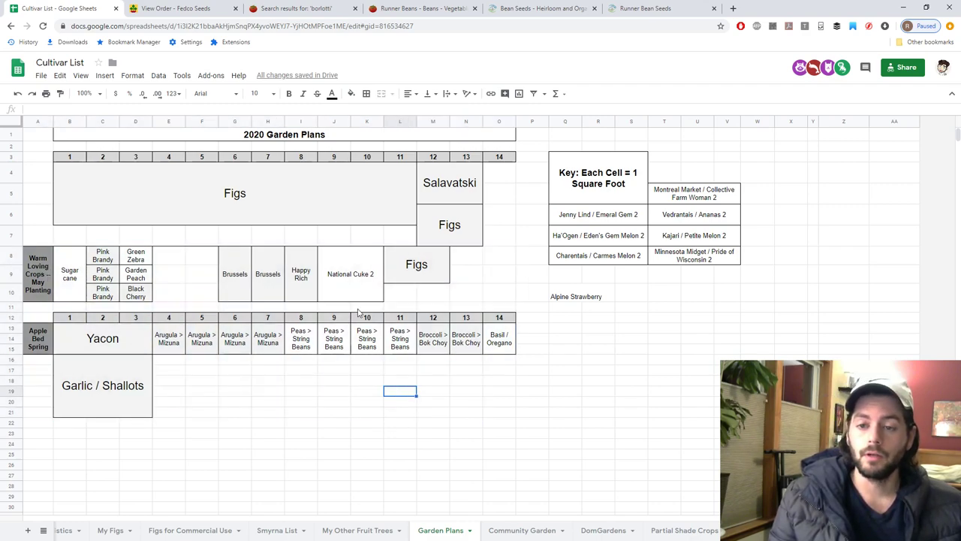
drag(341, 270, 85, 280)
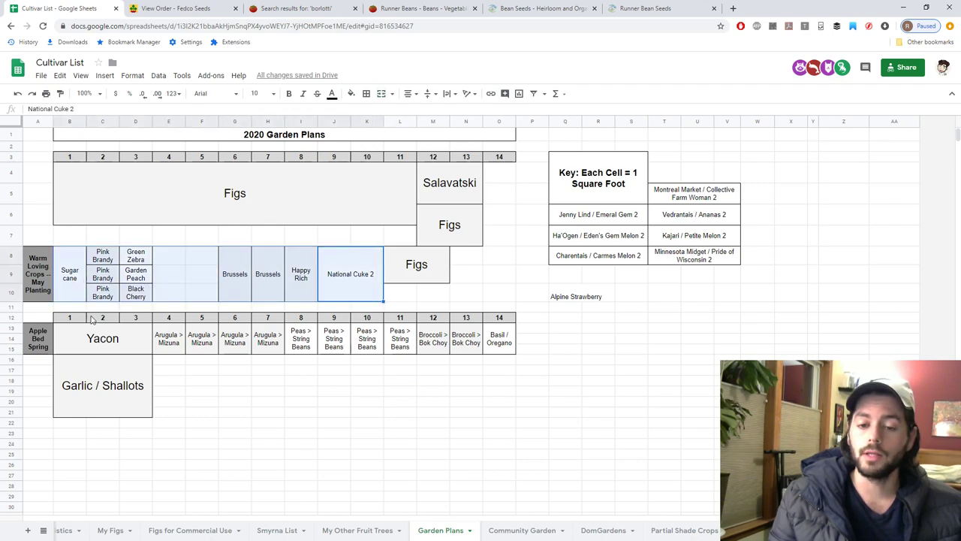
drag(170, 342, 507, 344)
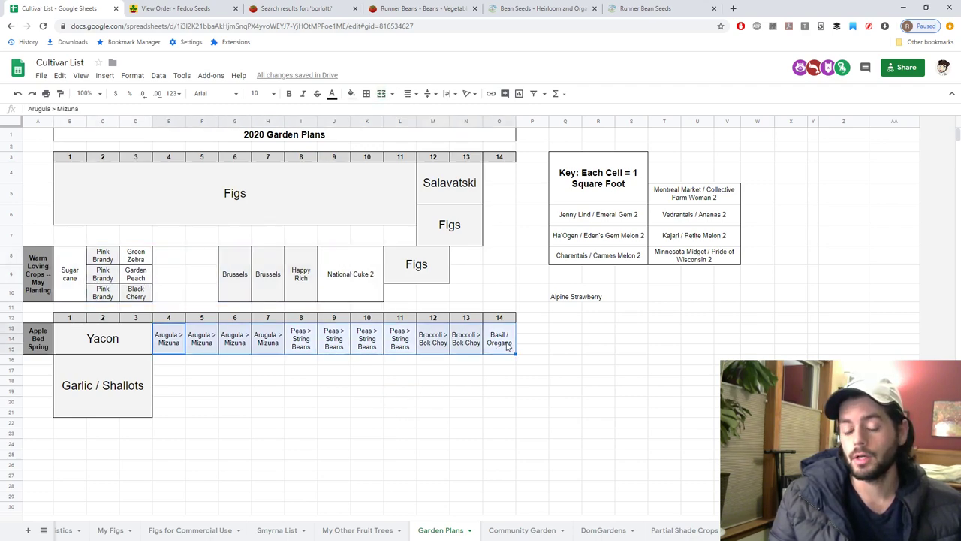
click(122, 386)
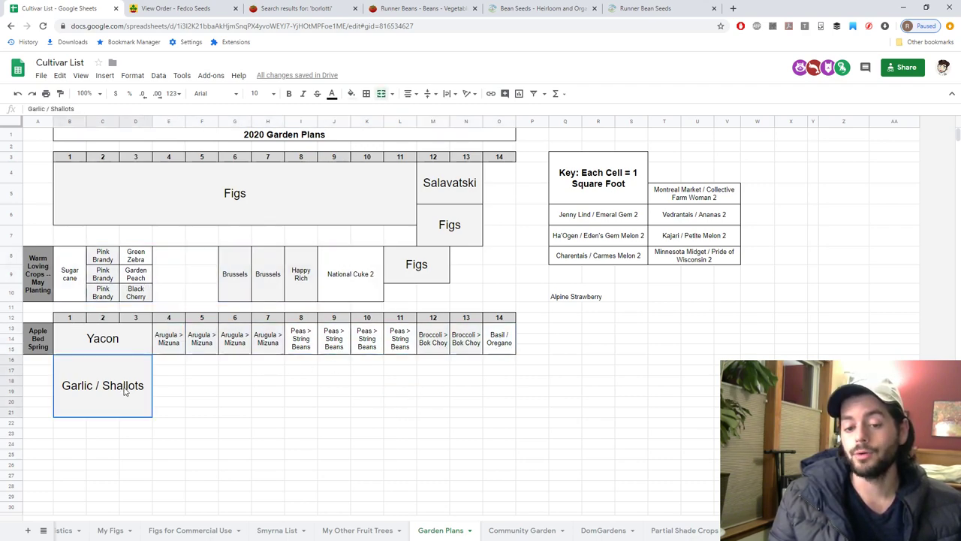
click(117, 339)
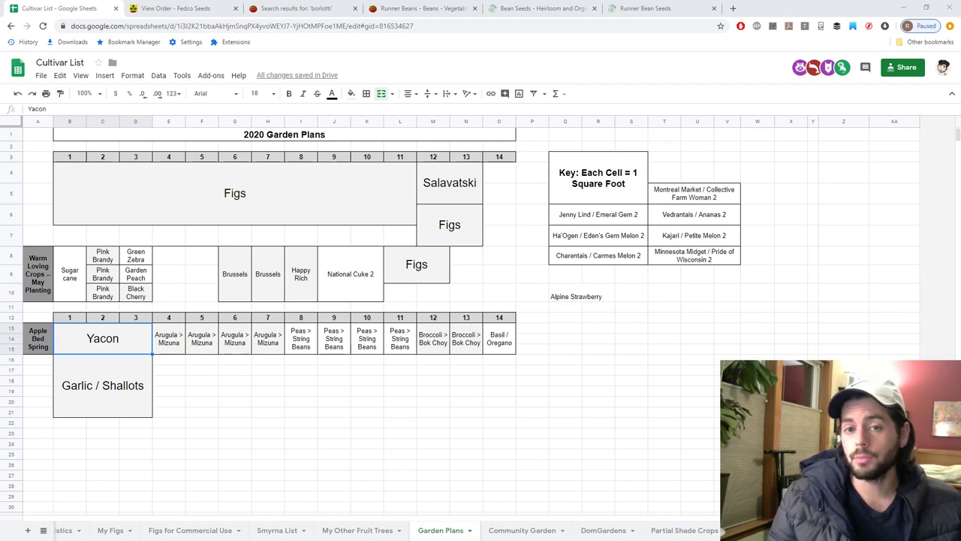
- Open the Community Garden sheet and examine the empty rows beneath the Orange Banana Tomato row
click(518, 530)
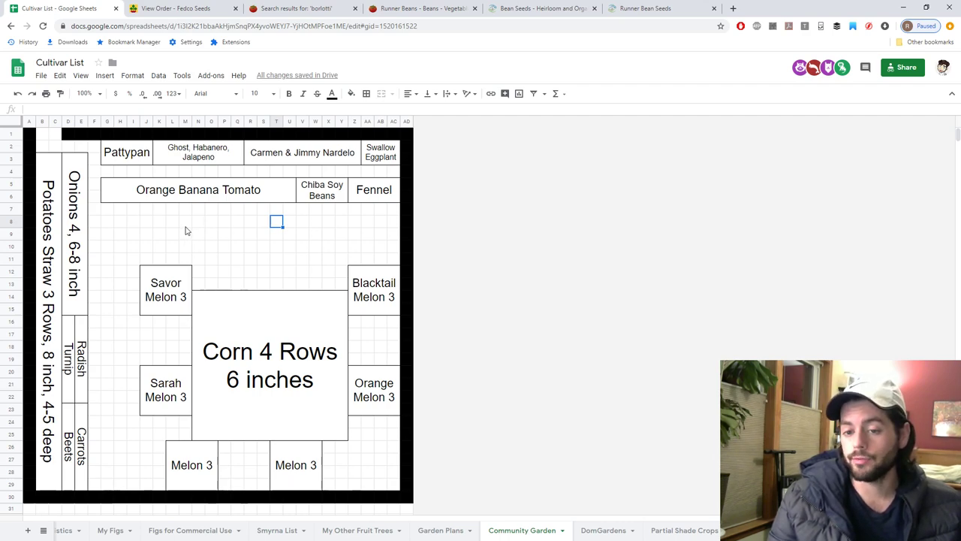
drag(107, 209, 387, 236)
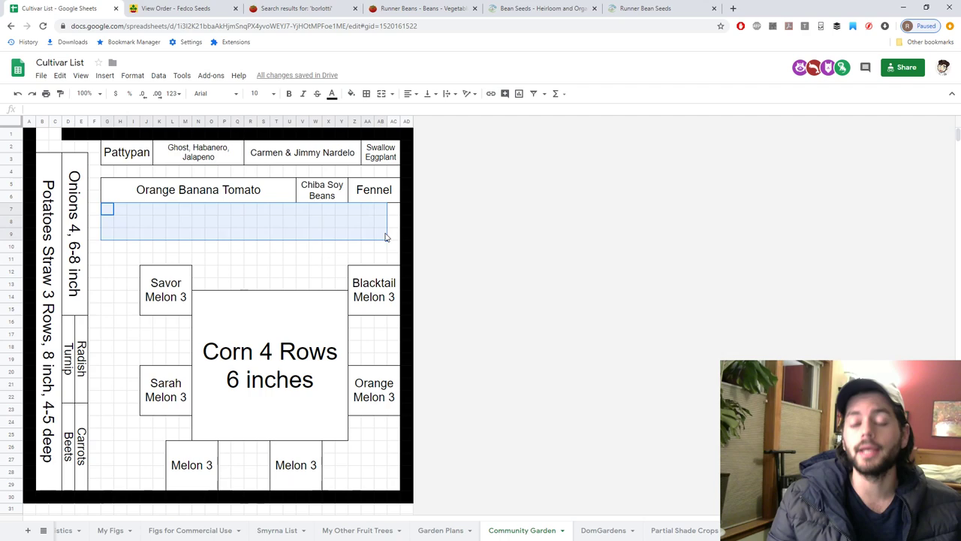
click(277, 221)
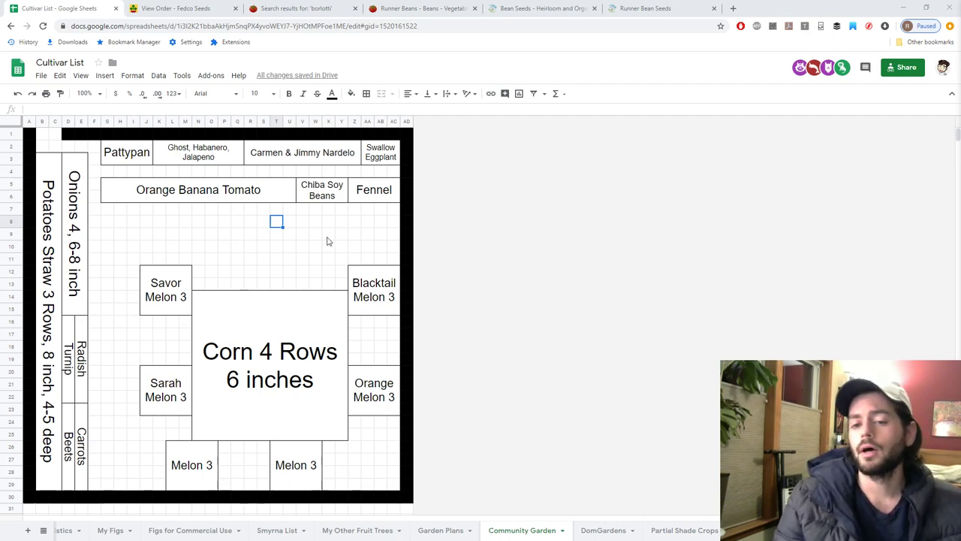
drag(109, 222, 398, 223)
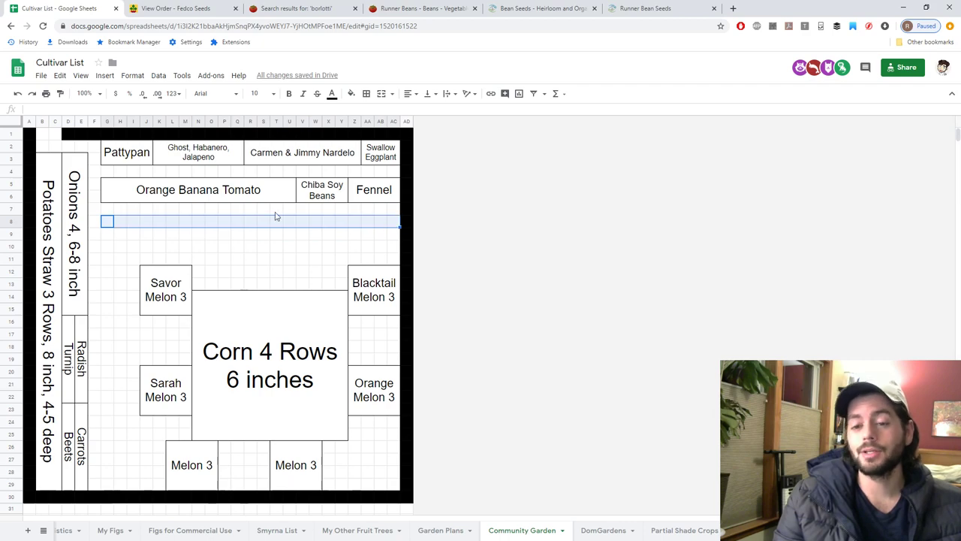
mouse_move(109, 210)
mouse_down()
mouse_move(387, 215)
mouse_move(396, 225)
mouse_move(120, 223)
mouse_move(111, 204)
mouse_up()
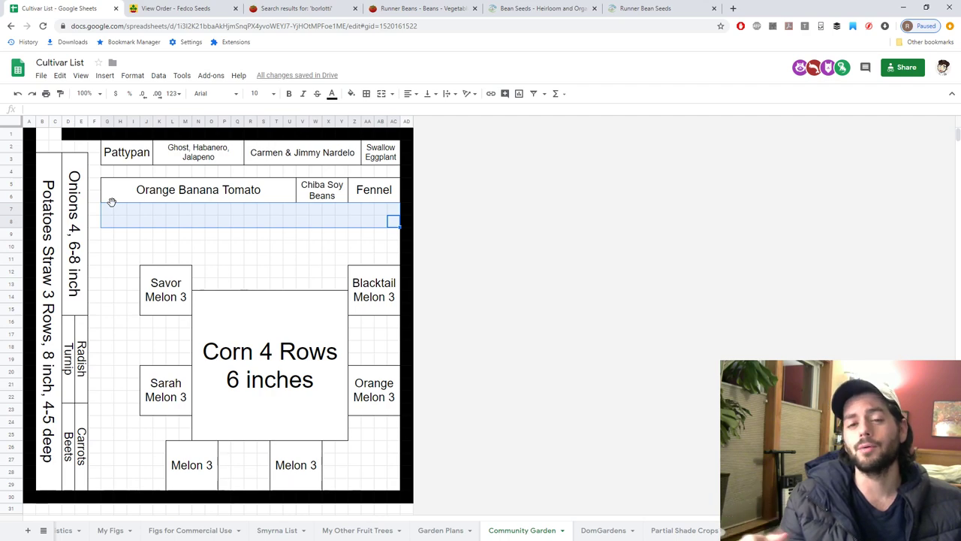
click(109, 214)
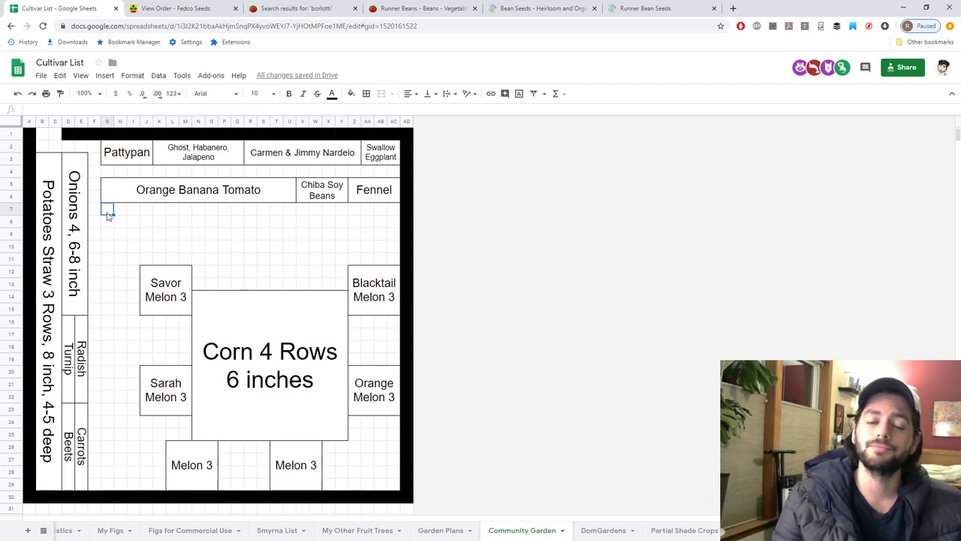
mouse_move(111, 220)
mouse_down()
mouse_move(393, 253)
mouse_move(105, 206)
mouse_up()
- Examine the melon blocks, the central corn block and the free space above the corn in the community garden plan
click(129, 273)
click(160, 277)
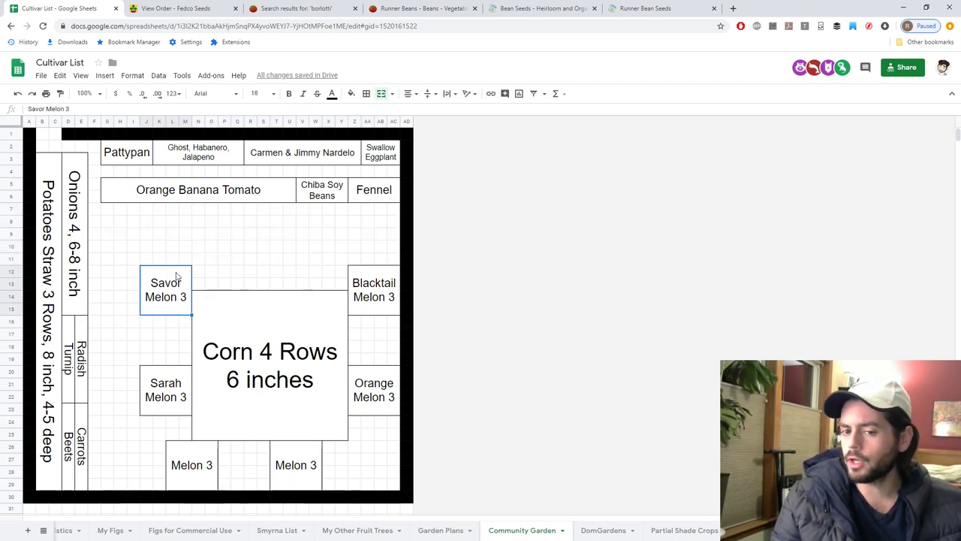
click(373, 283)
click(370, 394)
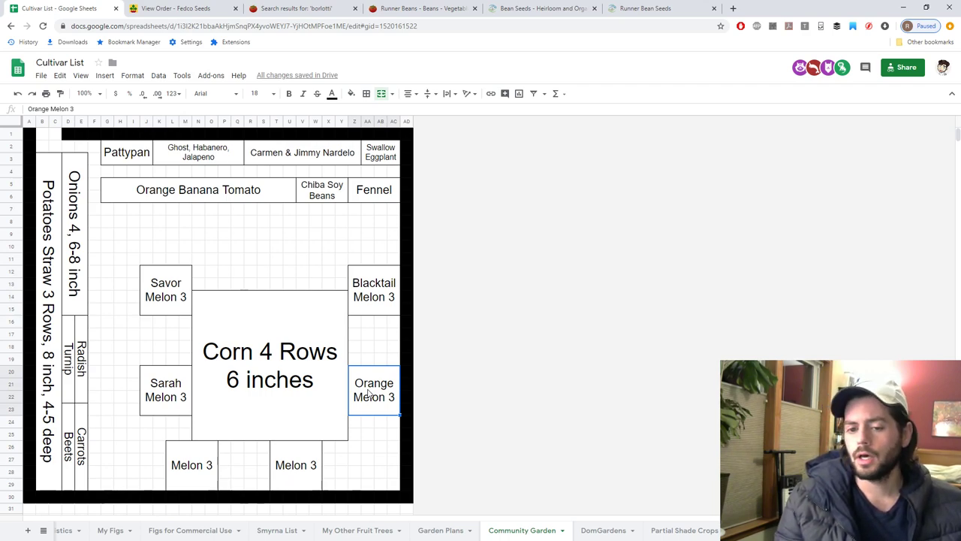
click(260, 356)
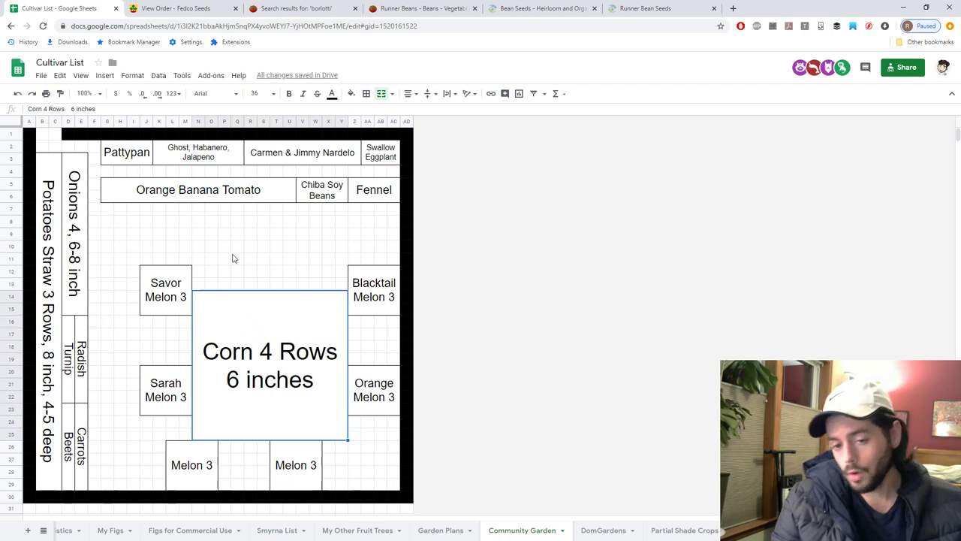
drag(198, 209, 343, 283)
click(342, 282)
click(289, 248)
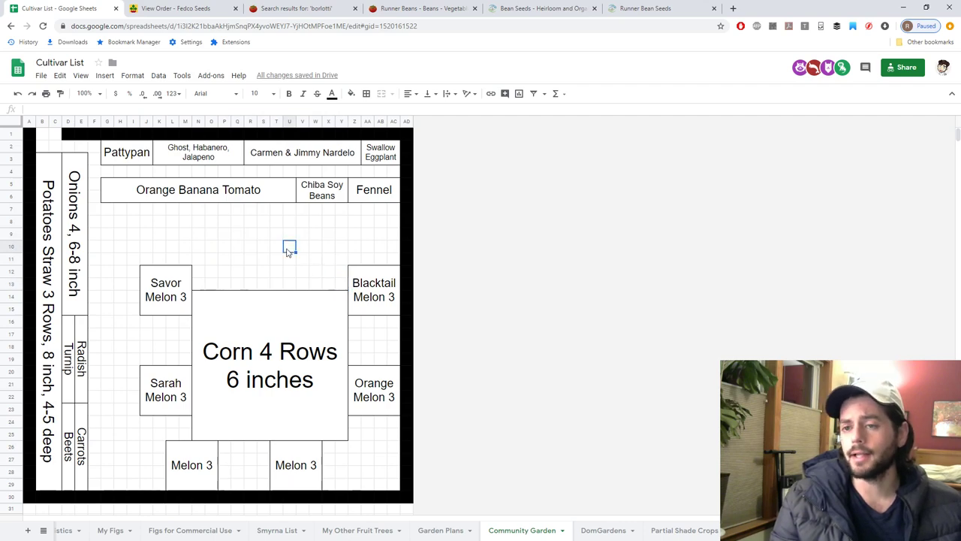
click(266, 337)
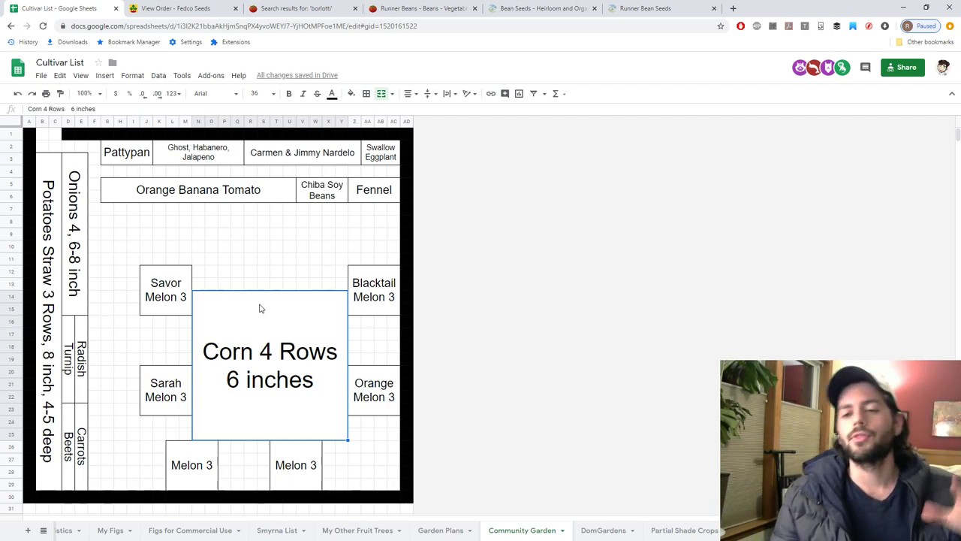
- Check the Swallow Eggplant, Pattypan, Fennel and Chiba Soy Beans plots in the upper rows of the community garden plan
click(382, 160)
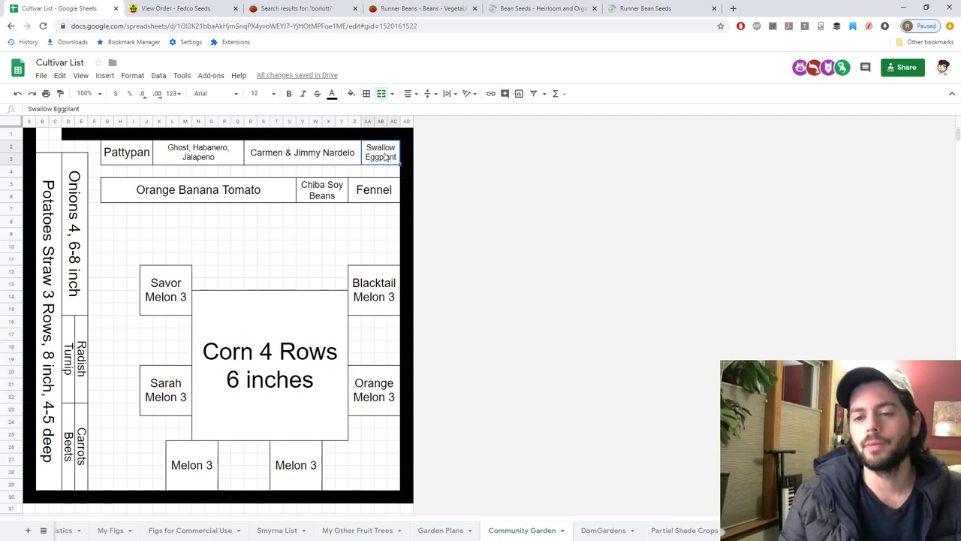
click(139, 155)
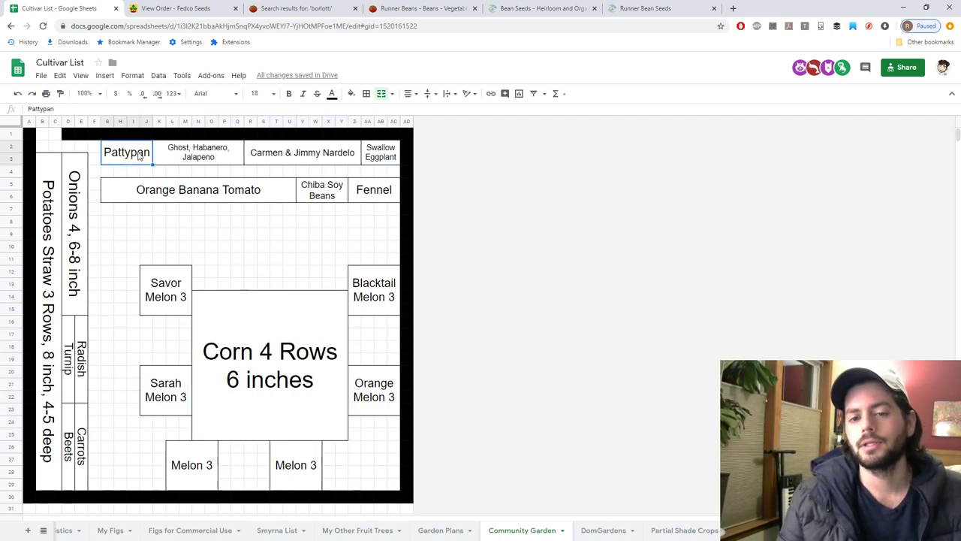
click(379, 196)
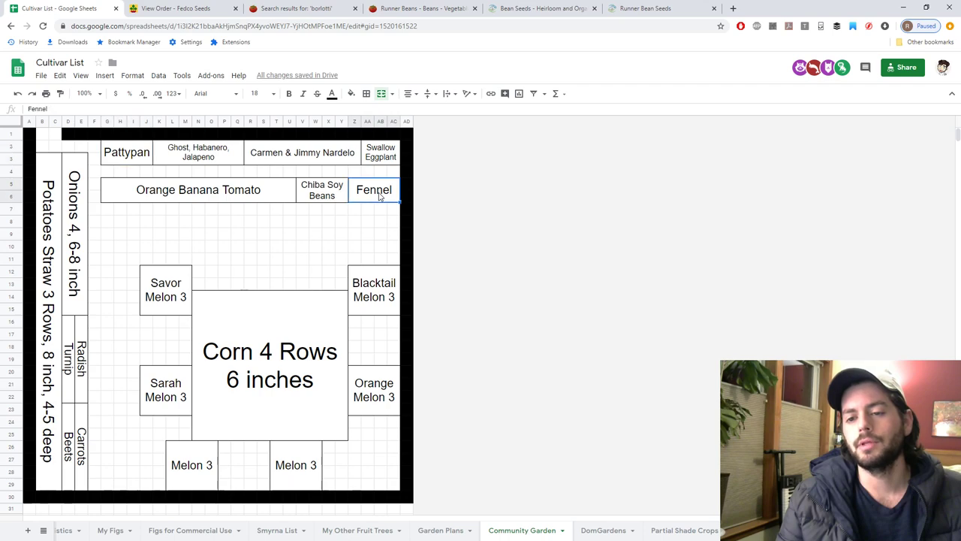
click(328, 195)
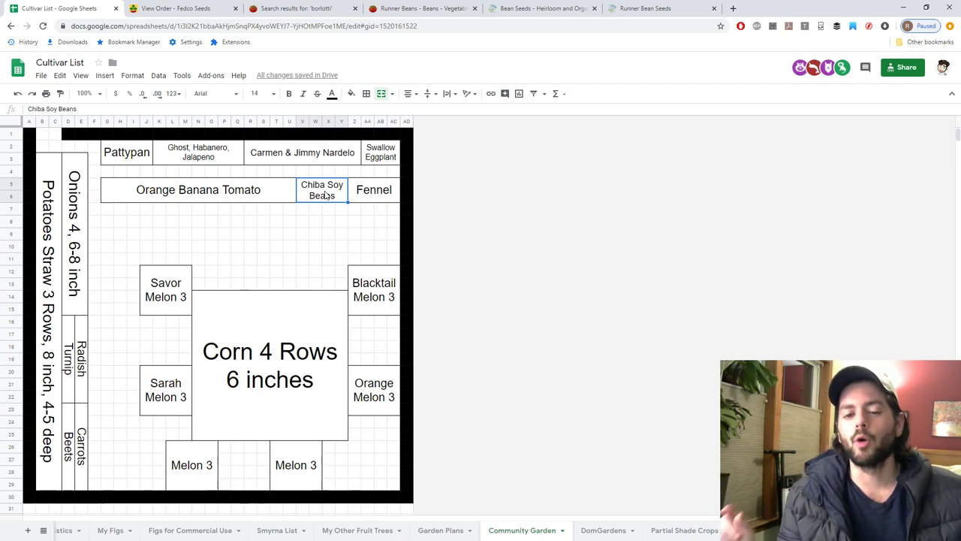
- Examine the potato and onion beds and the empty area beneath the Orange Banana Tomato row in the community garden plan
click(79, 197)
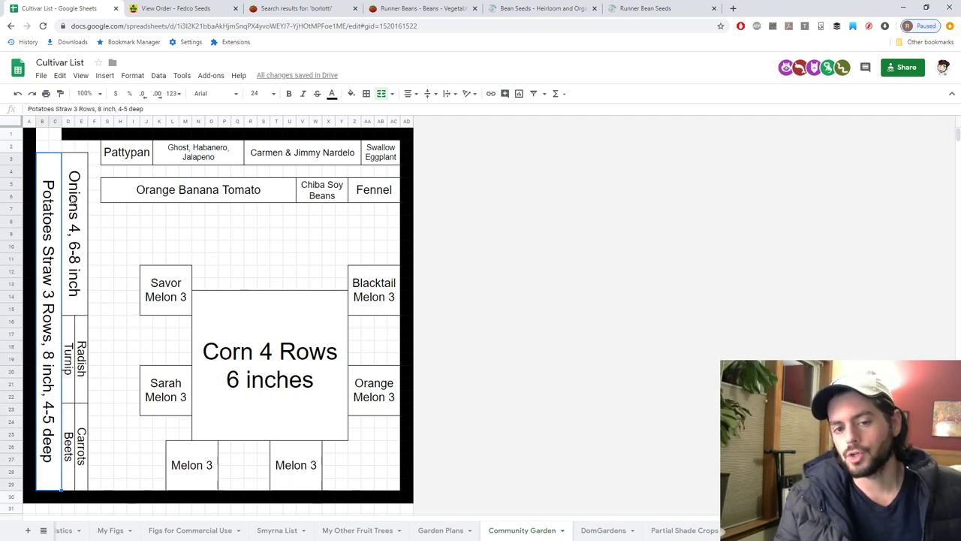
click(55, 201)
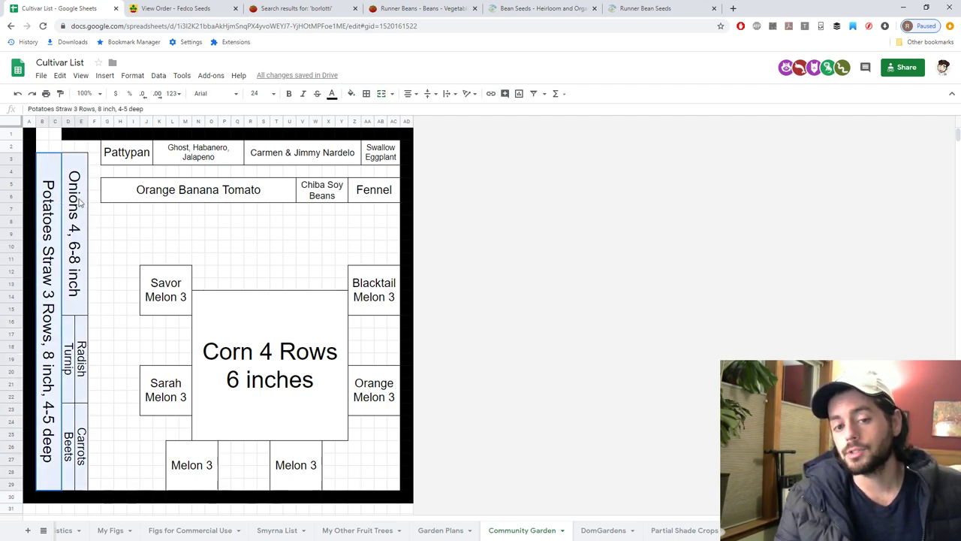
click(80, 202)
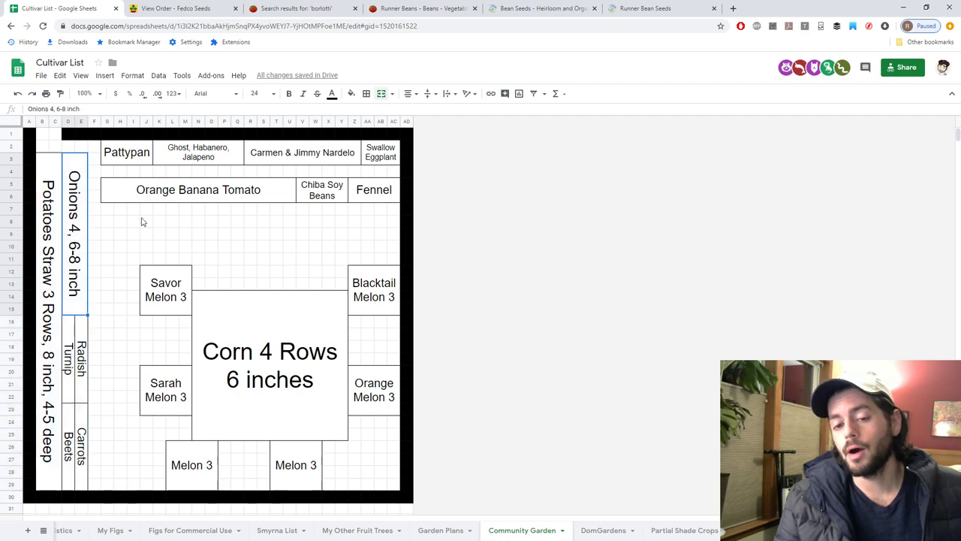
click(171, 239)
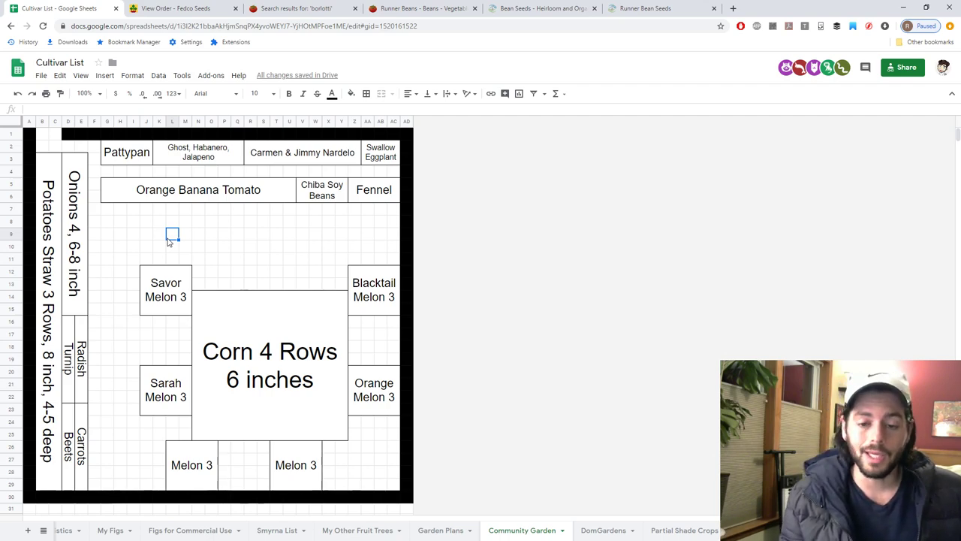
- Compare the two unnamed Melon 3 blocks beneath the corn in the community garden plan
click(293, 453)
click(188, 463)
click(280, 460)
click(216, 464)
click(292, 464)
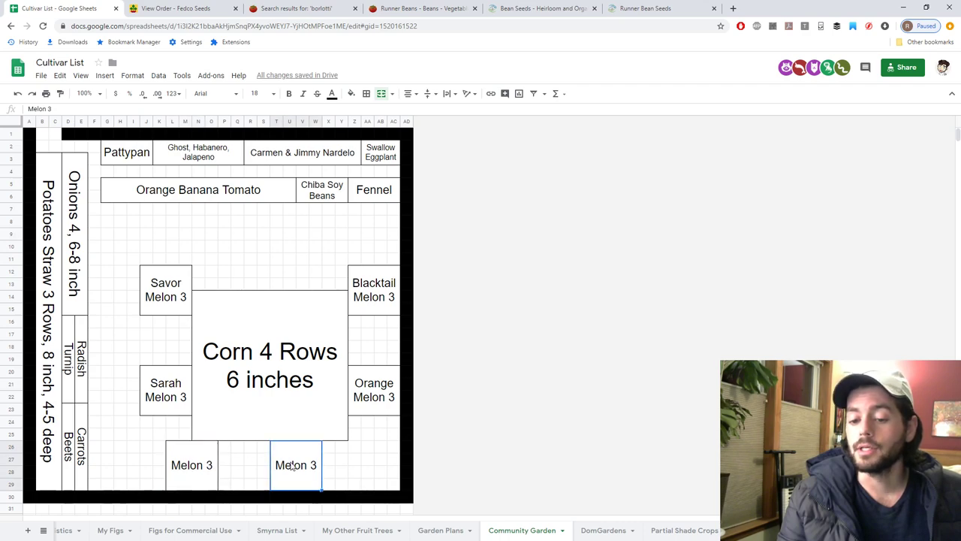
- Examine the Savor, Sarah, Blacktail and Orange melon blocks beside the corn and the gap between Savor and Sarah
click(177, 312)
click(158, 389)
click(375, 290)
click(367, 389)
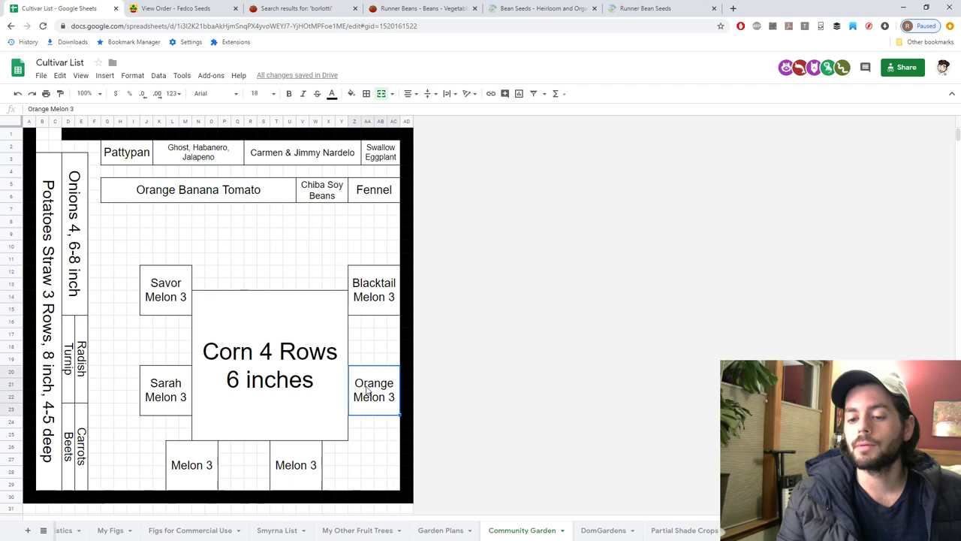
click(371, 308)
click(162, 306)
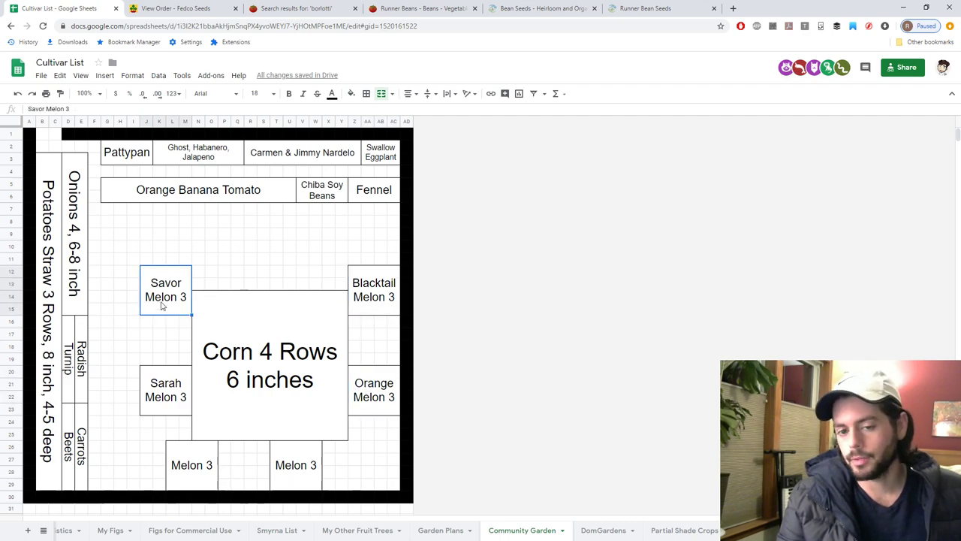
click(172, 403)
click(369, 395)
click(364, 293)
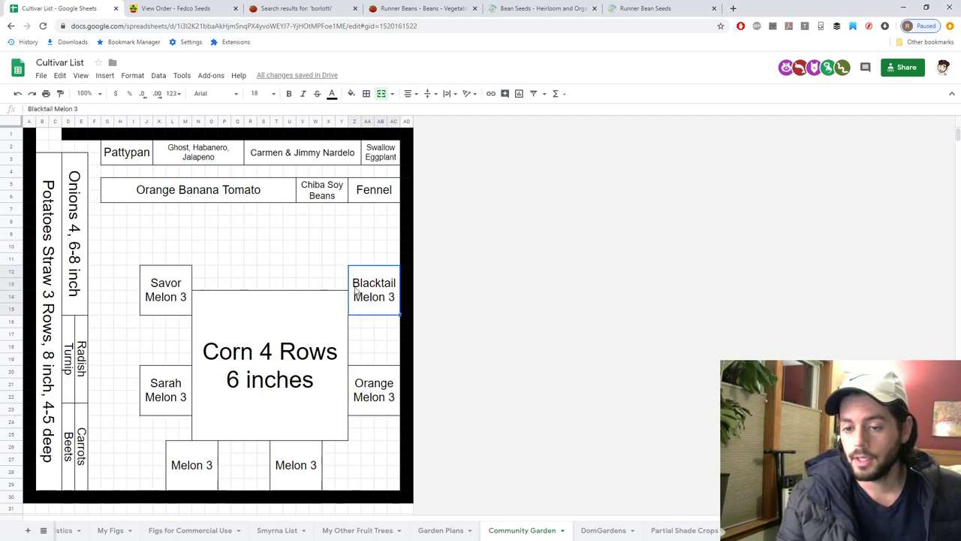
click(160, 293)
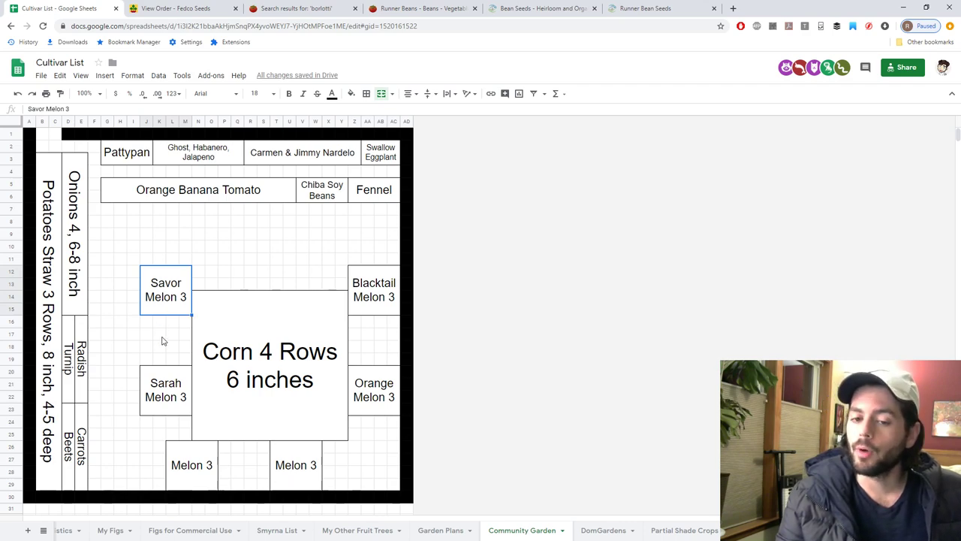
drag(148, 329, 185, 367)
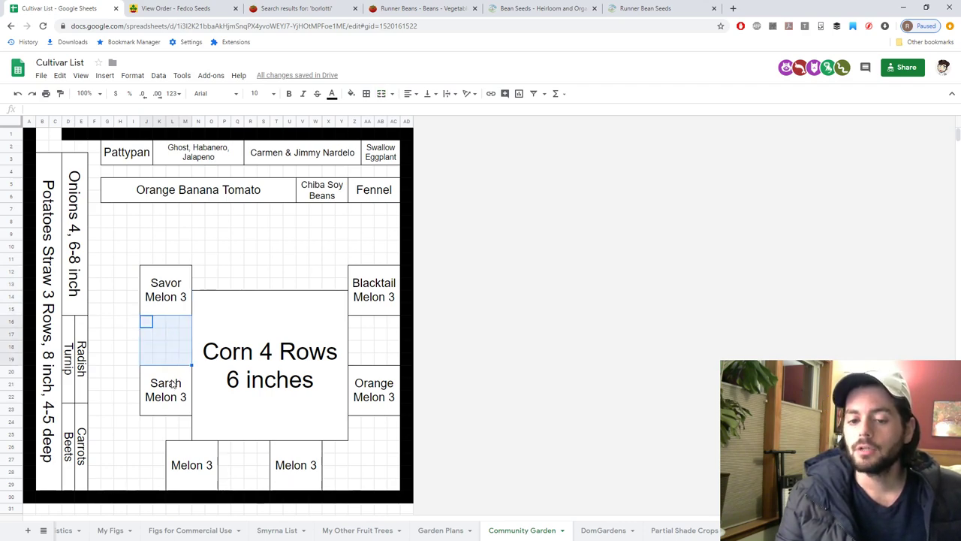
click(172, 385)
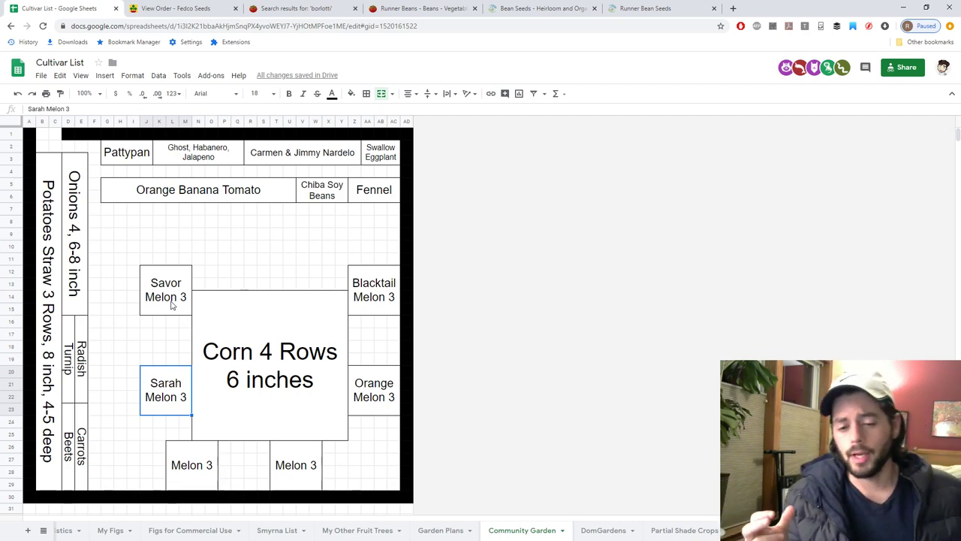
- Check the National Cuke 2 block in the Garden Plans sheet and return to the Community Garden sheet
click(441, 530)
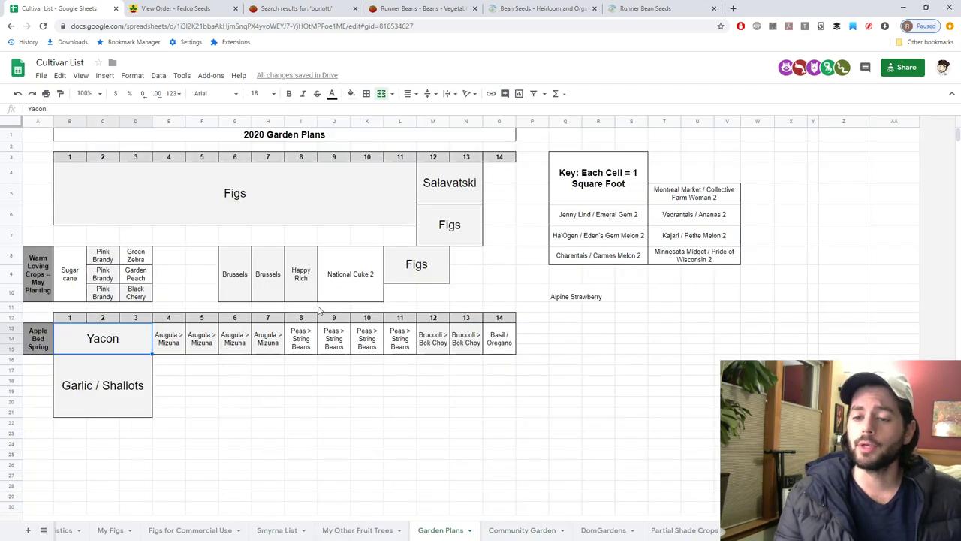
click(349, 274)
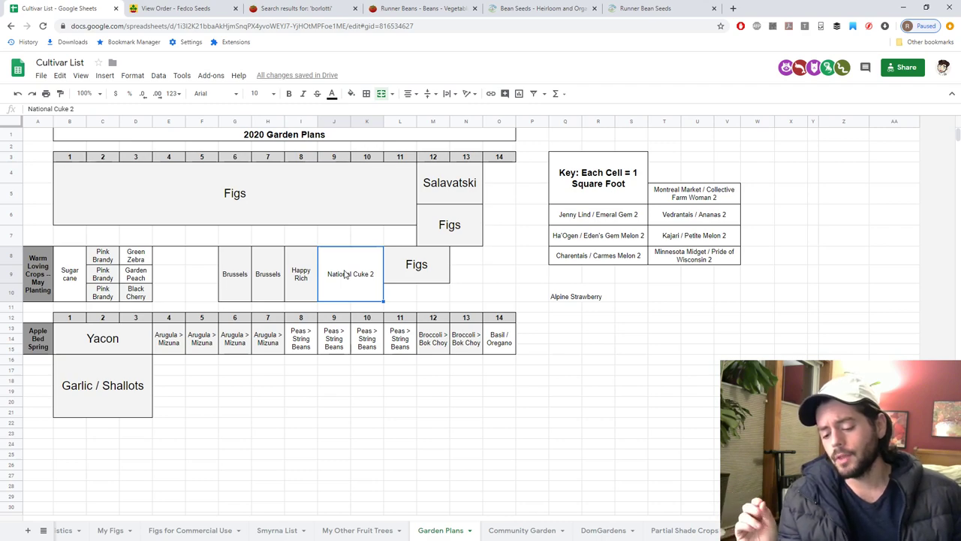
click(512, 531)
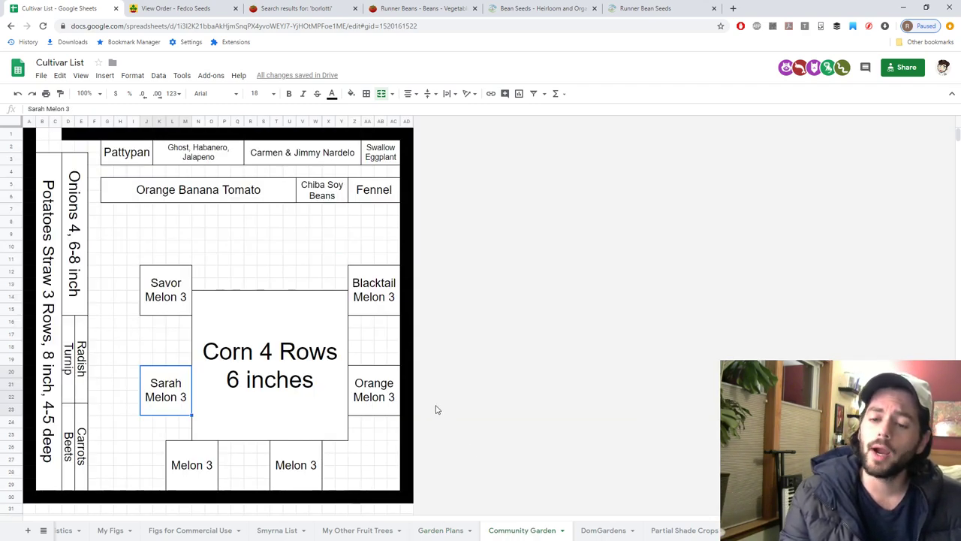
- List Nasturtium, Tansy and Amaranth in cells N8 to N10, in the empty area beneath the Orange Banana Tomato row
click(199, 219)
text(Nasturtium)
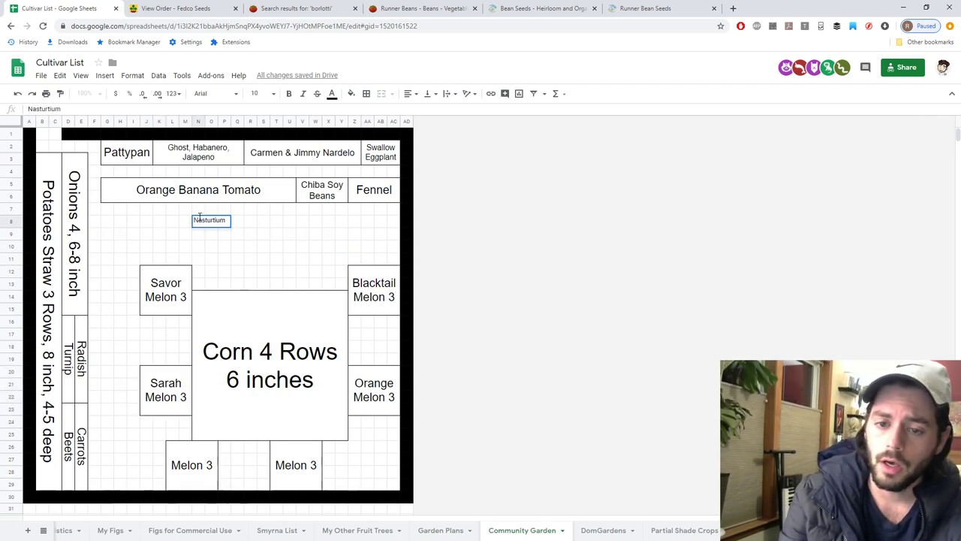
key(Return)
text(A)
key(BackSpace)
text(Tan)
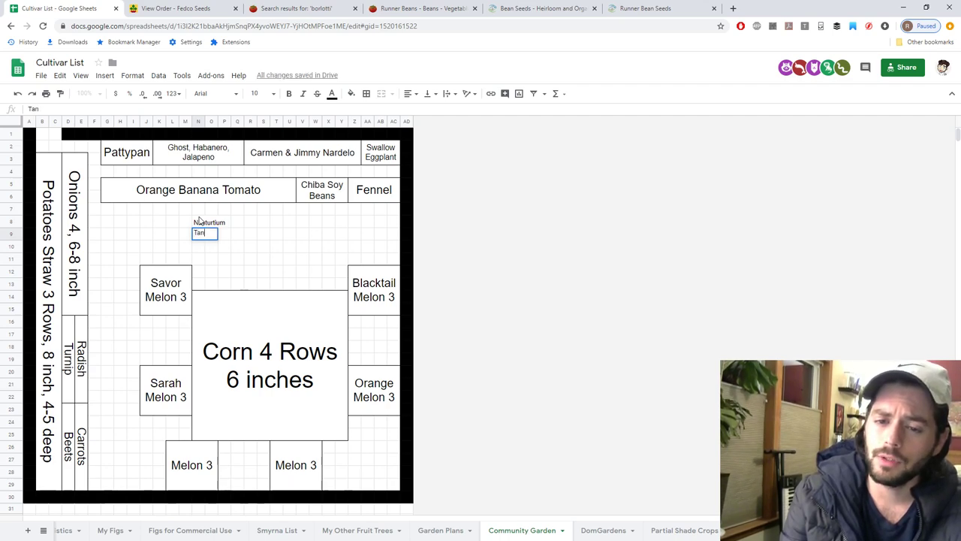
text(sy)
key(Return)
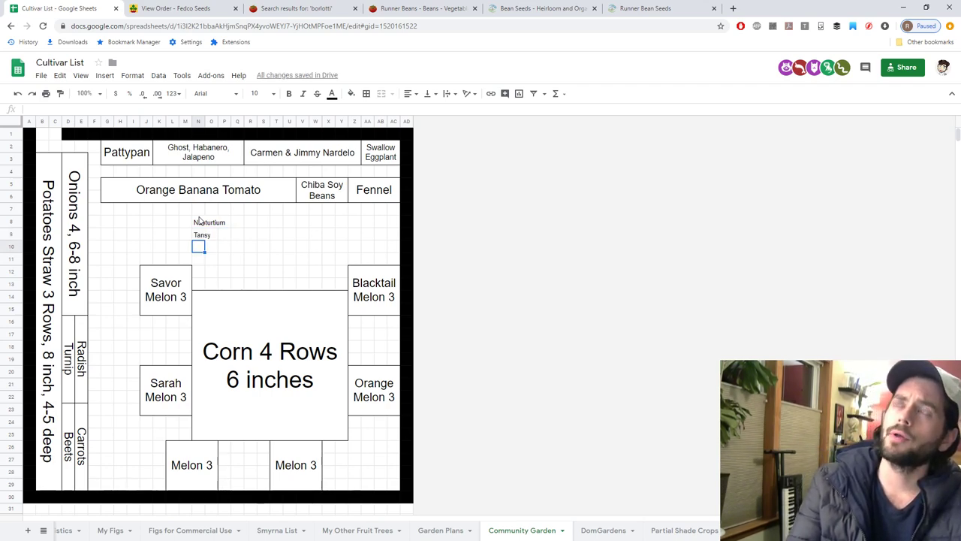
text(Amaranthg)
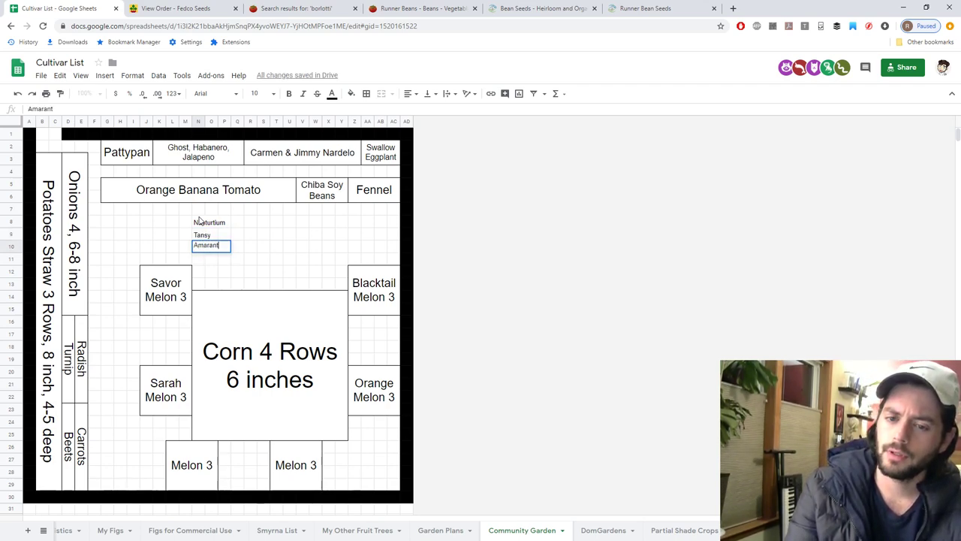
key(BackSpace)
key(Return)
key(Up)
key(Right)
key(Right)
key(Up)
key(Right)
key(Up)
key(Right)
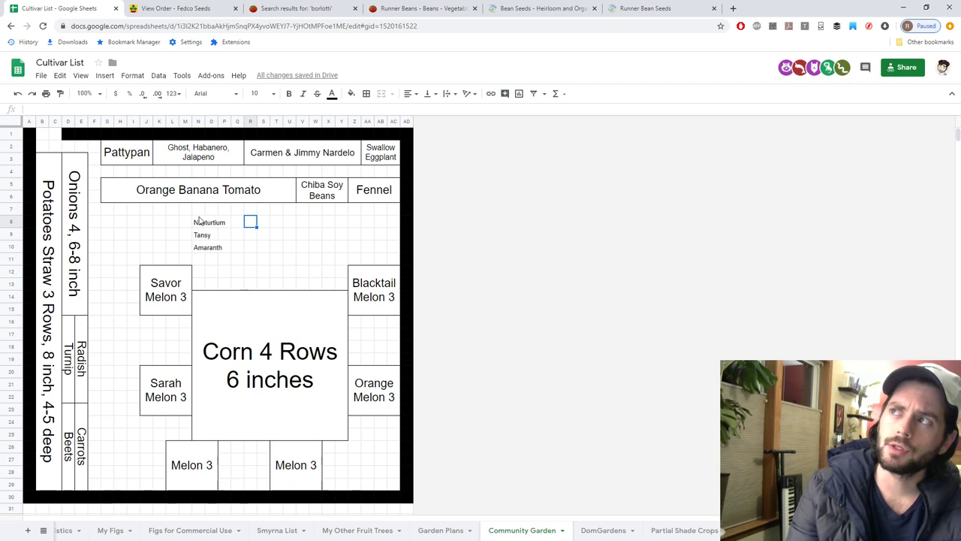
key(Down)
key(Left)
key(Up)
key(Right)
key(Down)
key(Up)
key(Down)
key(Down)
key(Left)
key(Left)
key(Right)
key(Right)
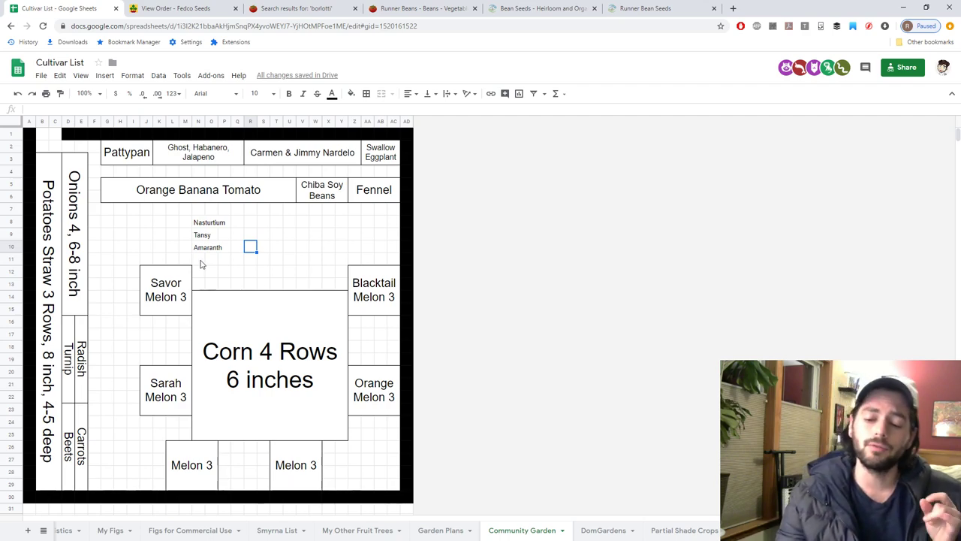
- Review the Garden Plans sheet briefly and examine the potato and onion beds in the Community Garden sheet
click(441, 530)
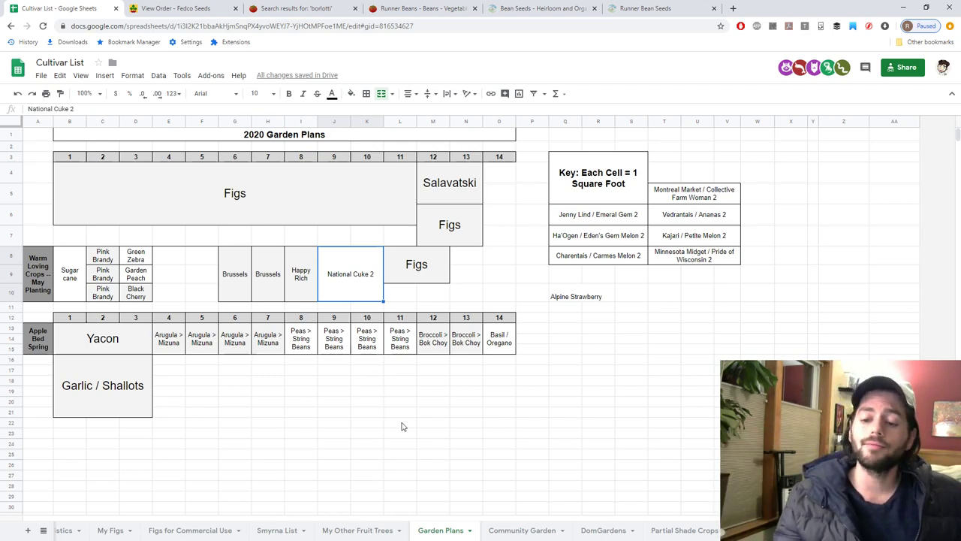
click(508, 533)
click(45, 223)
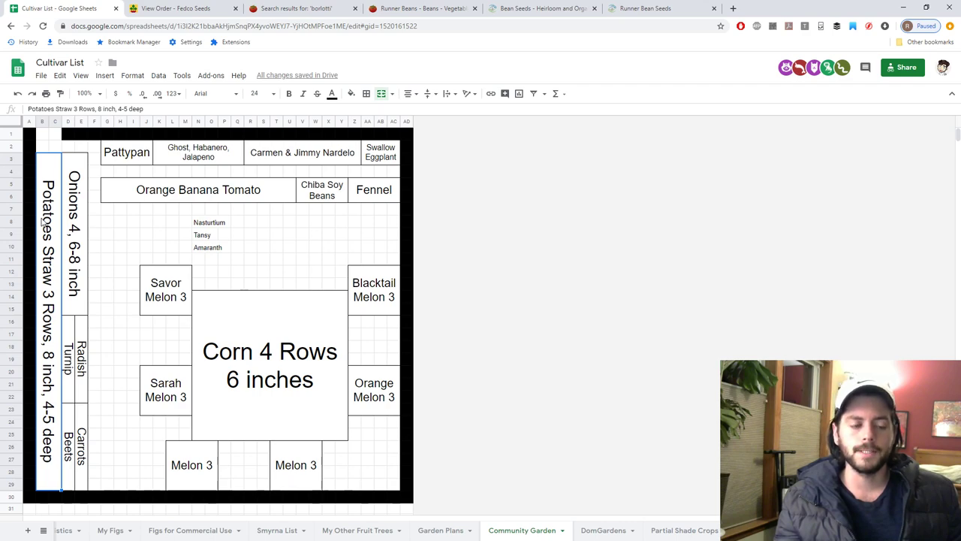
click(76, 214)
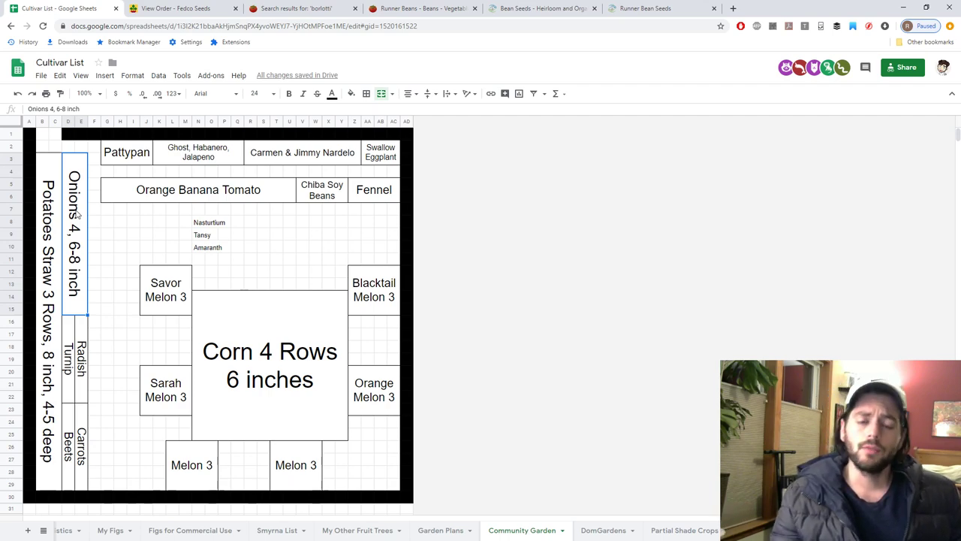
- Review the Pattypan, Fennel, pepper, Orange Banana Tomato and Swallow Eggplant plots in the upper rows of the community garden plan
click(128, 154)
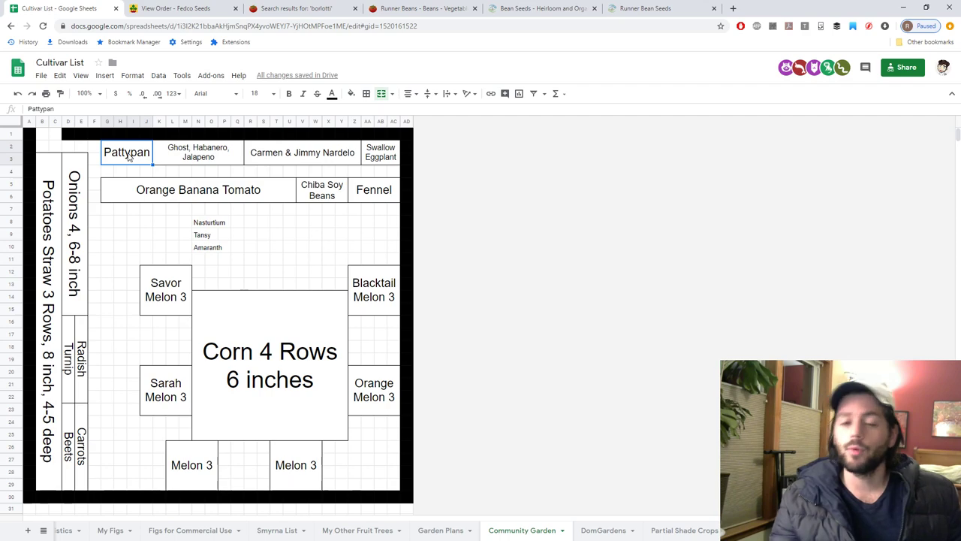
click(375, 194)
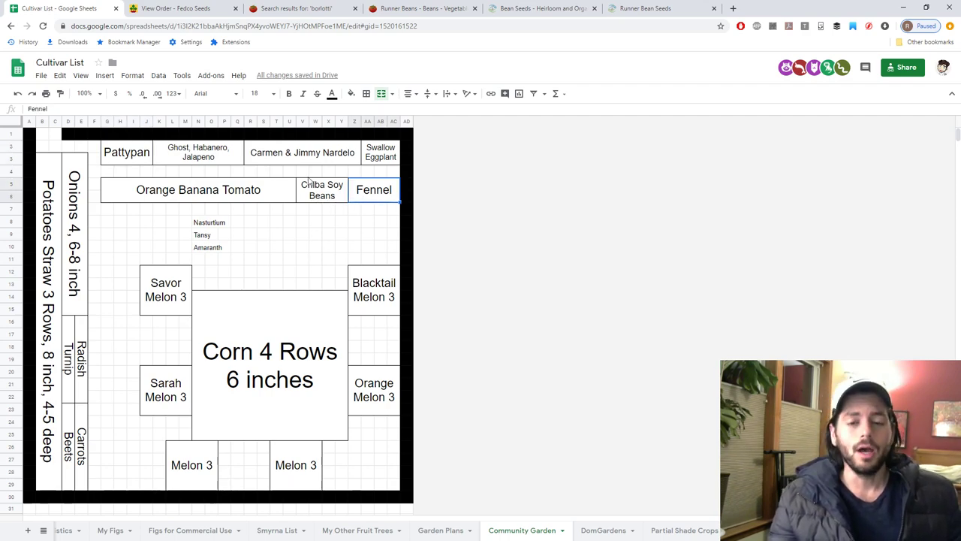
click(224, 159)
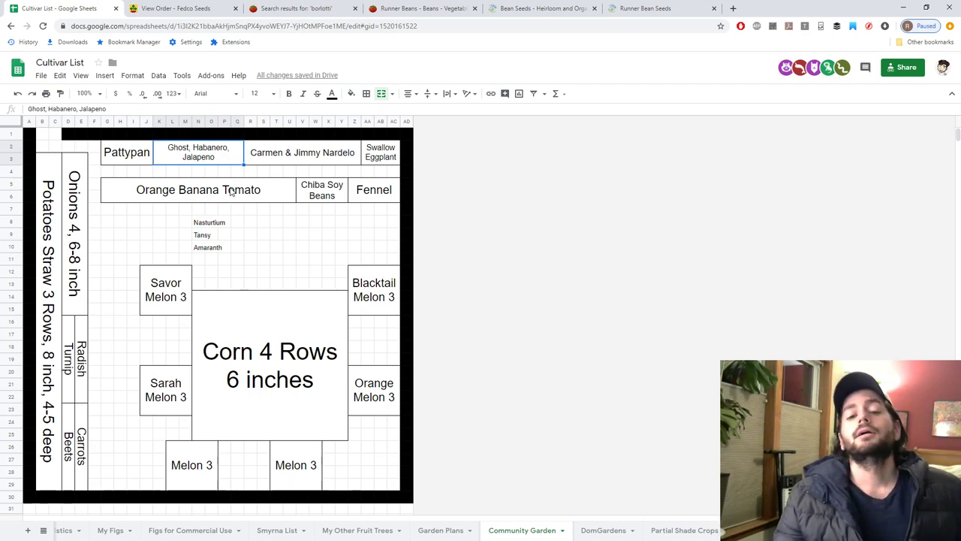
click(232, 192)
click(227, 151)
click(303, 161)
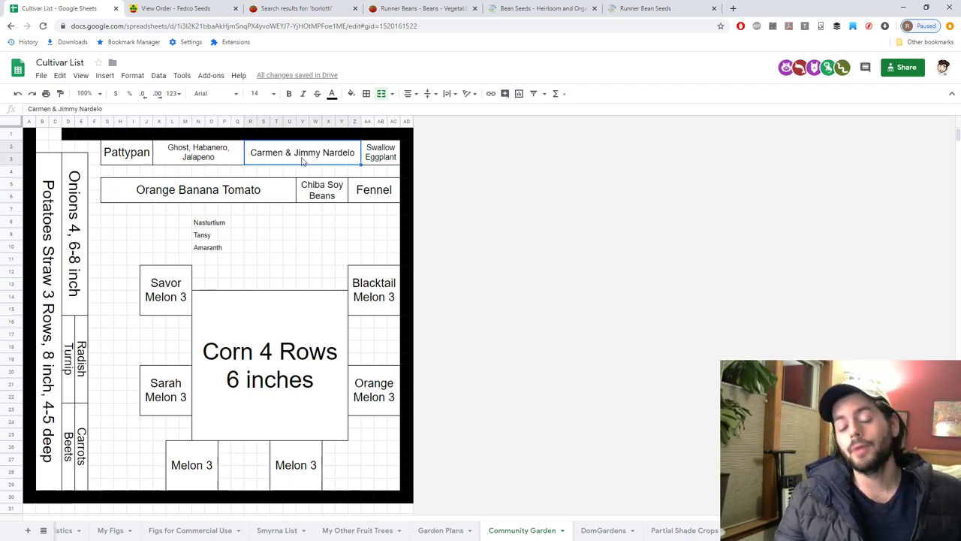
click(380, 159)
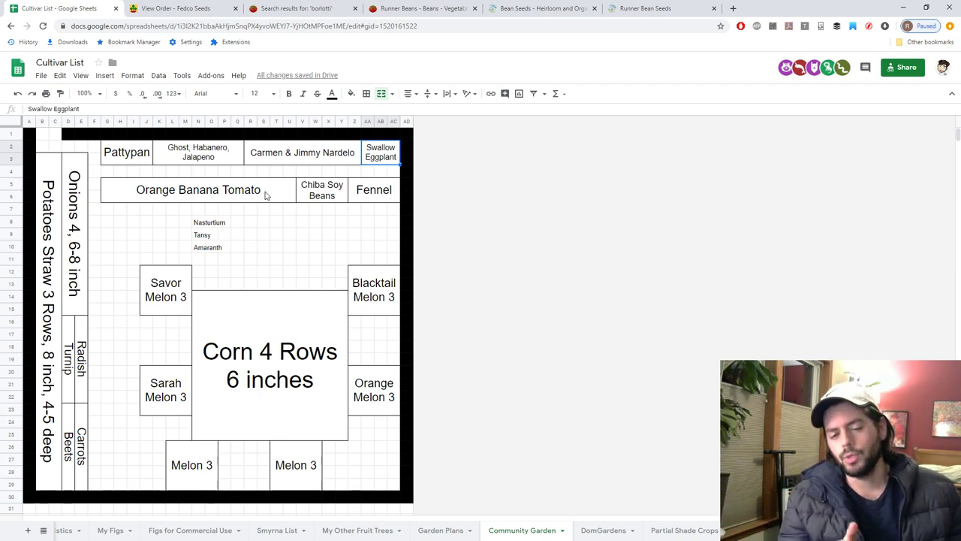
- Examine the open area in rows 7 to 11 and the Savor and Blacktail melon blocks beneath it
drag(390, 211, 283, 258)
click(289, 248)
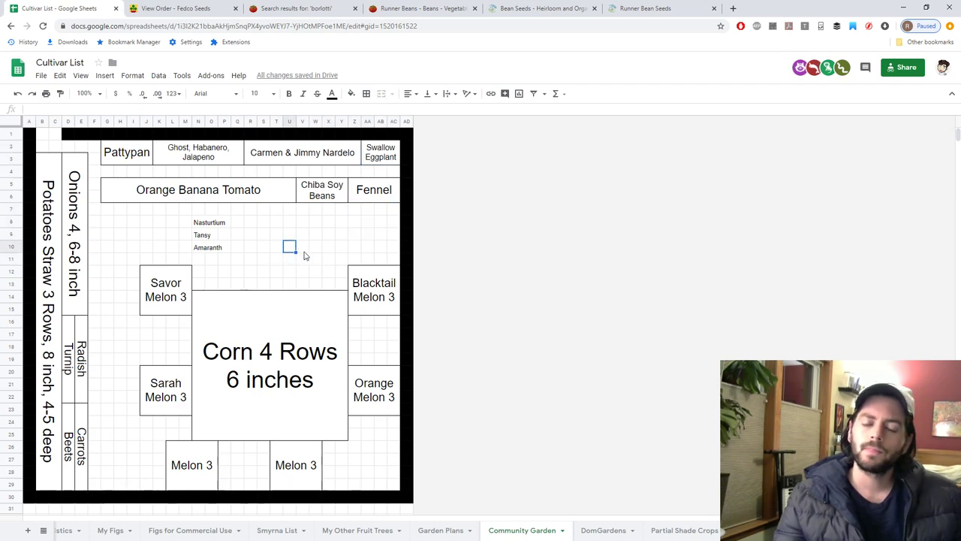
click(368, 272)
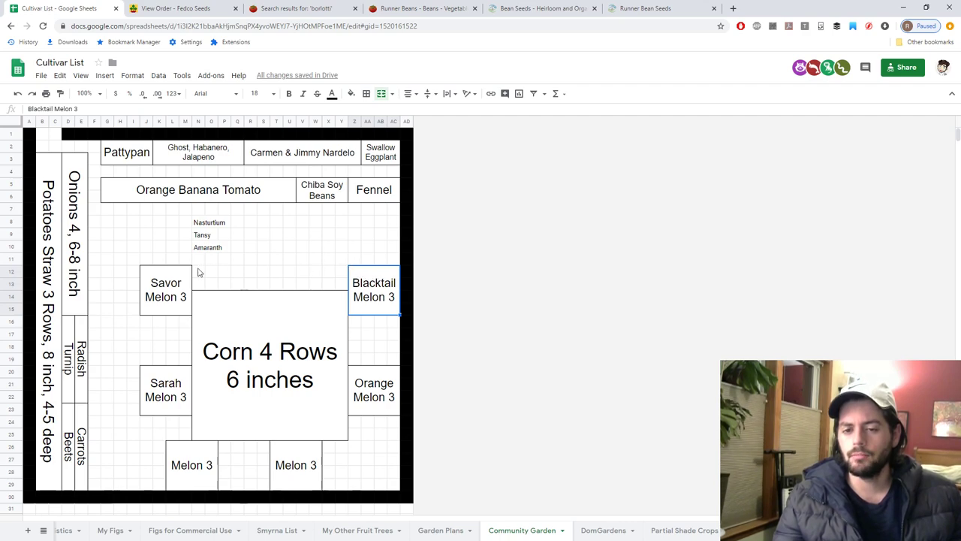
click(149, 286)
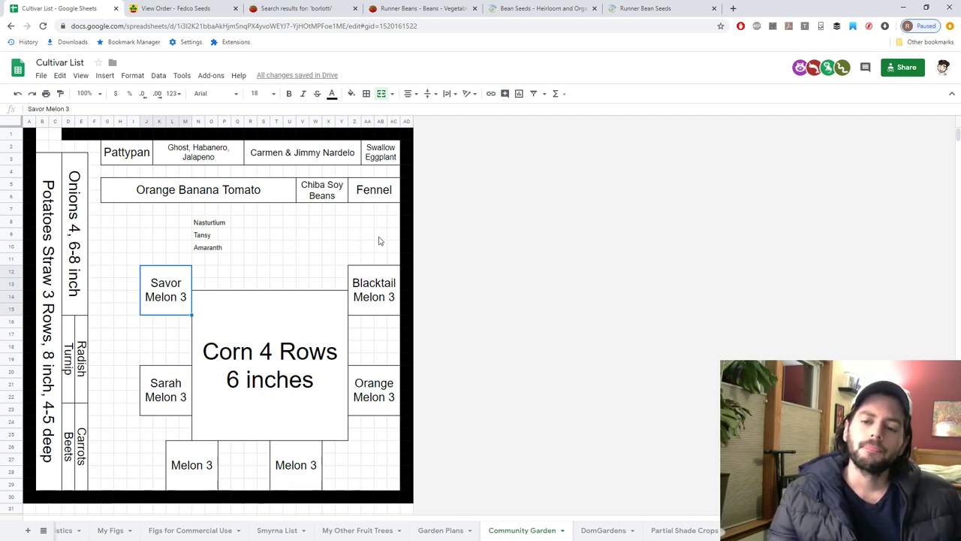
click(371, 286)
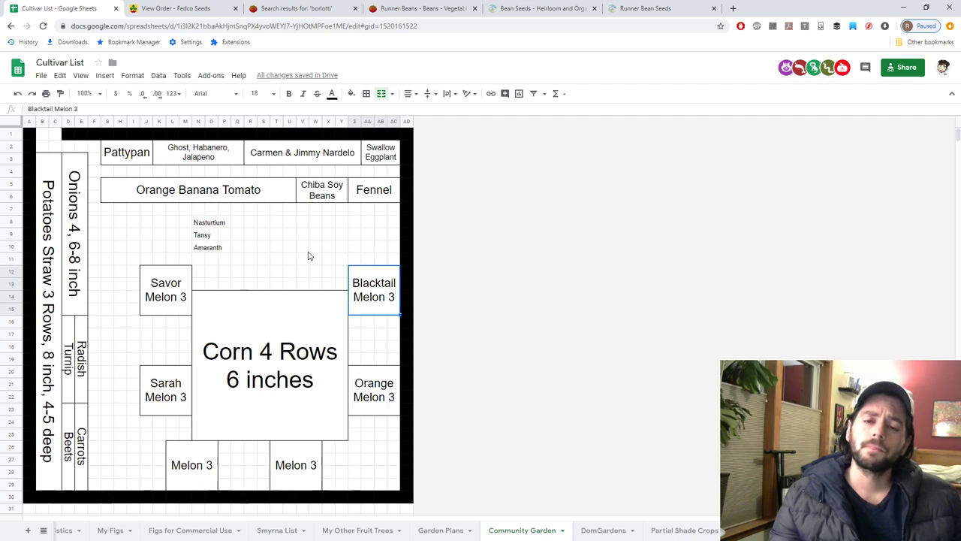
drag(388, 254, 105, 218)
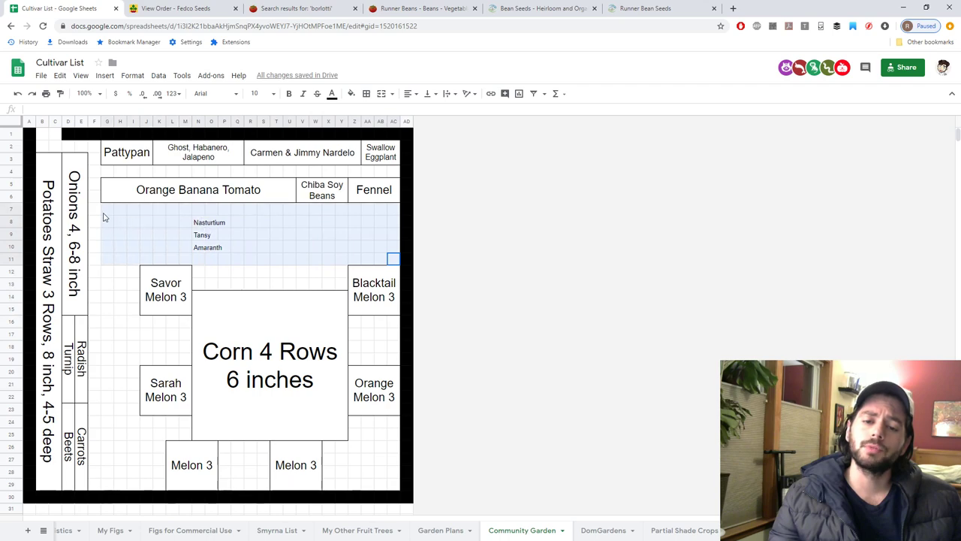
- Trace the empty strips around the tomato row and melon blocks, and check the Carrots and Beets beds
click(96, 159)
drag(100, 175, 398, 177)
drag(94, 248, 133, 368)
drag(147, 322, 187, 363)
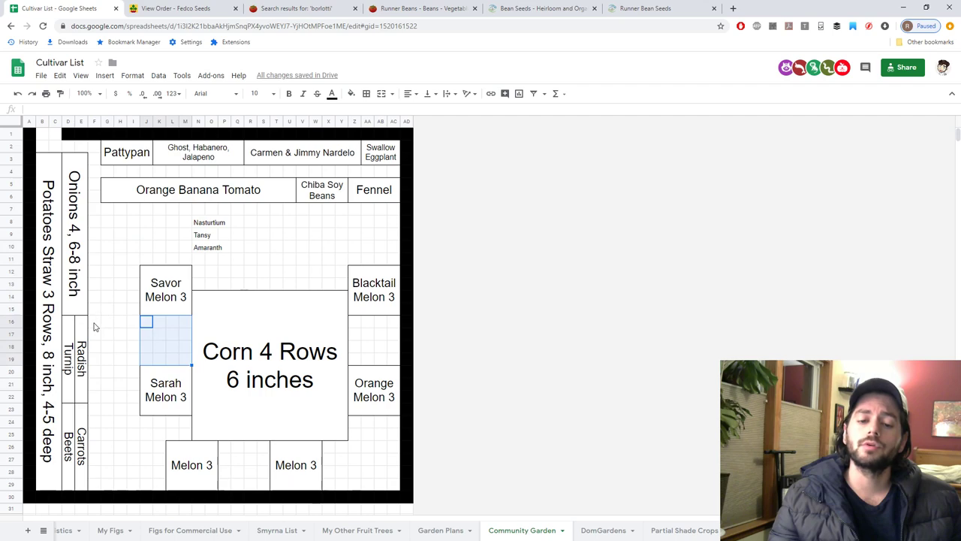
click(80, 449)
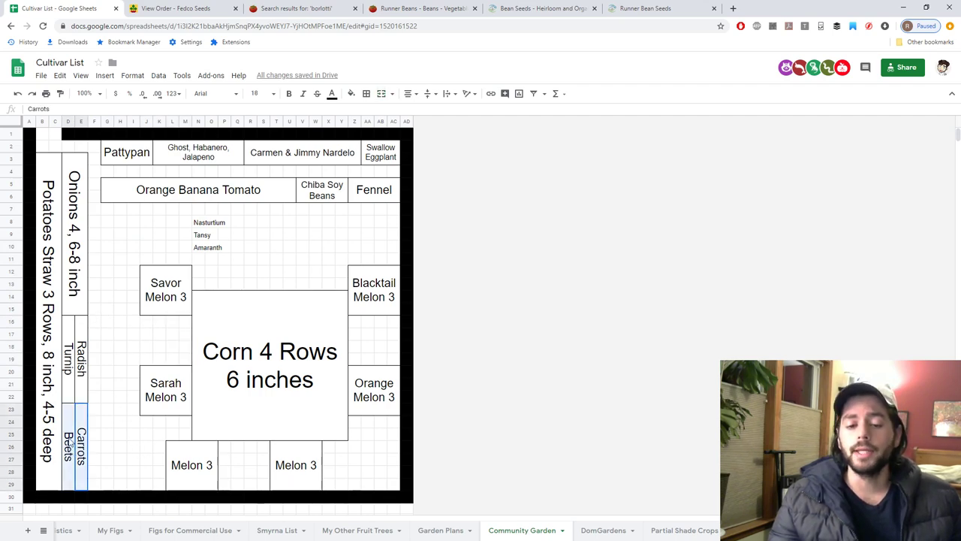
- Examine the Radish, Turnip, Carrots and Beets beds alongside the onion and potato beds in the community garden plan
drag(68, 444, 67, 360)
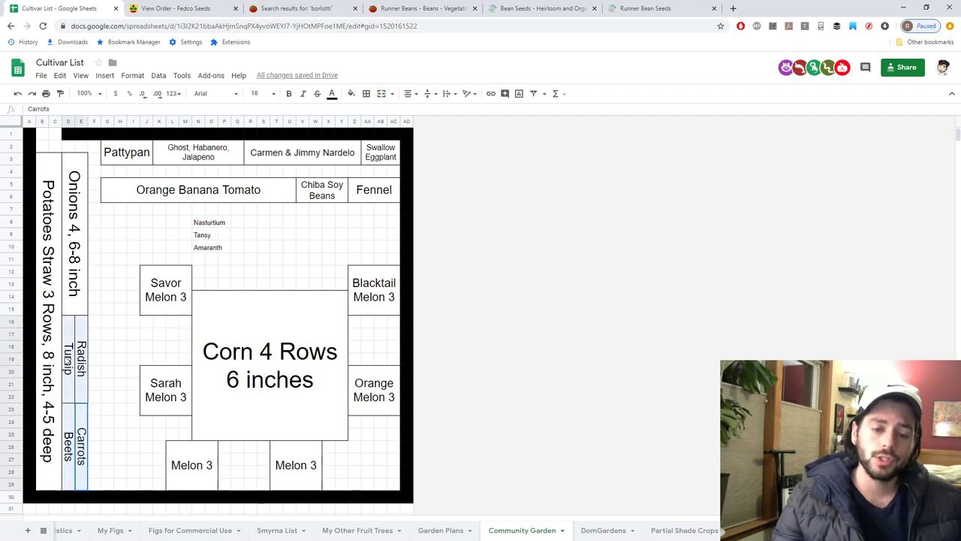
drag(67, 360, 79, 469)
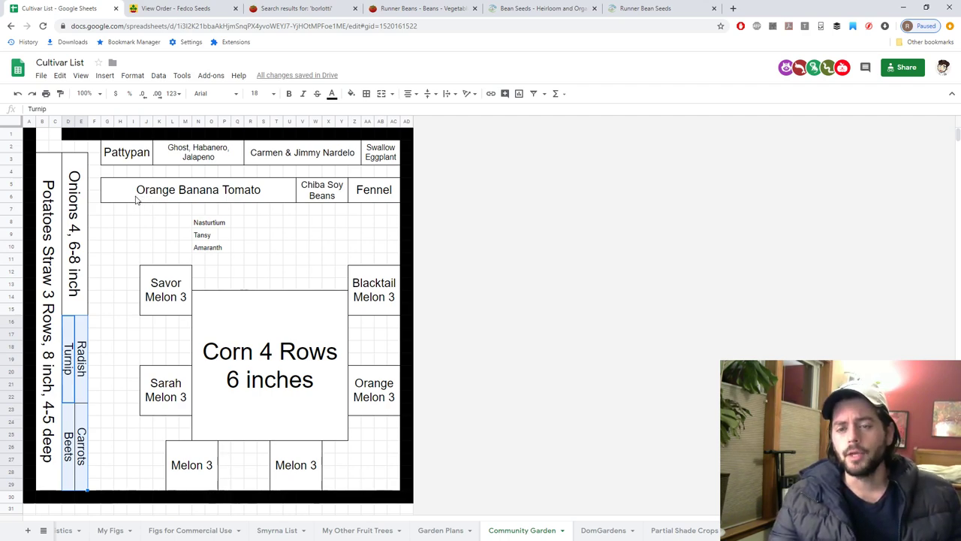
click(78, 211)
click(52, 216)
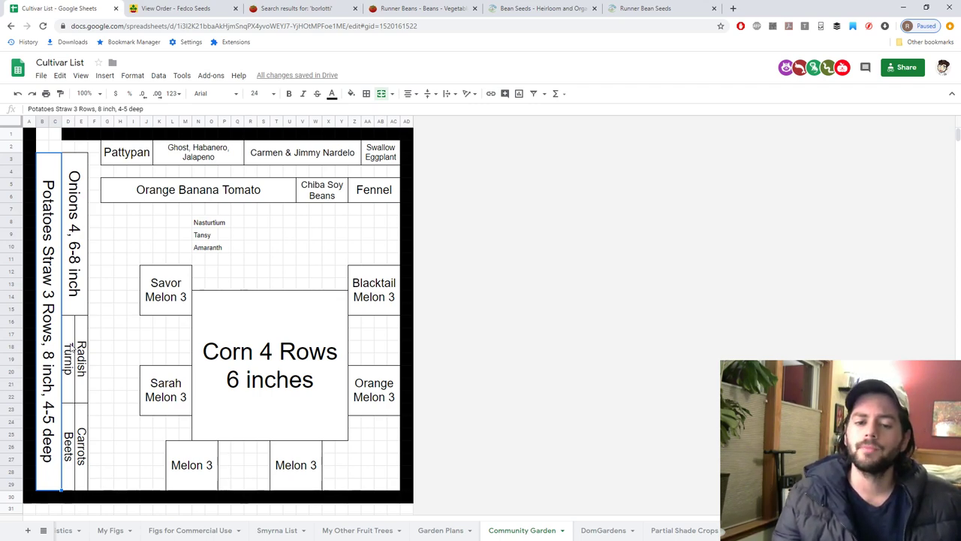
drag(68, 360, 75, 410)
click(65, 375)
drag(85, 418, 84, 417)
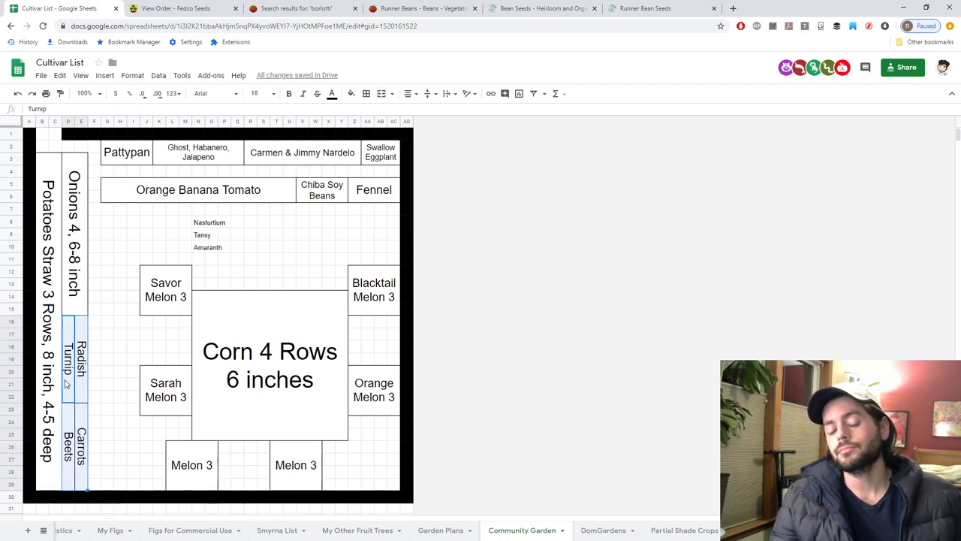
click(66, 383)
shift+click(84, 436)
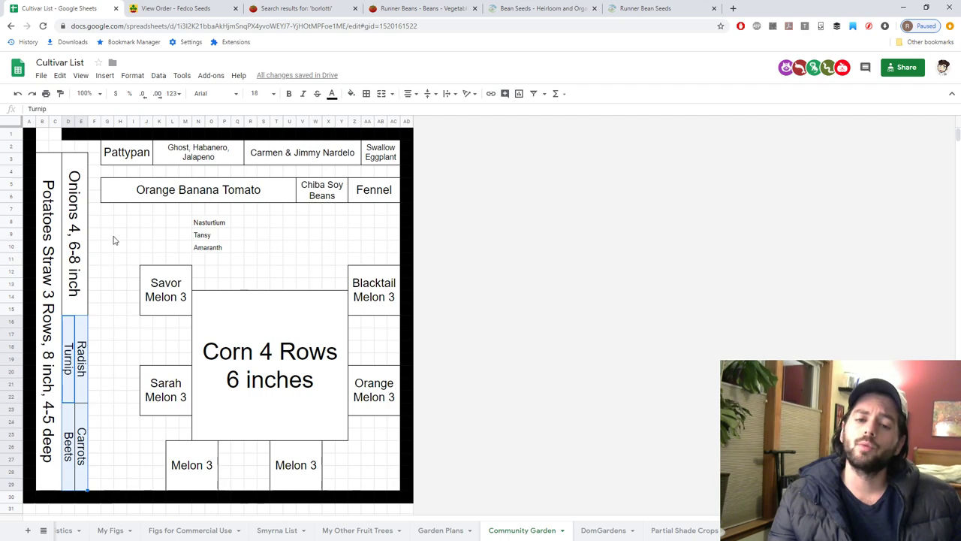
- Compare the onion and potato beds with the two upper crop rows, the Savor melon block and the open area in rows 7 to 11
click(72, 197)
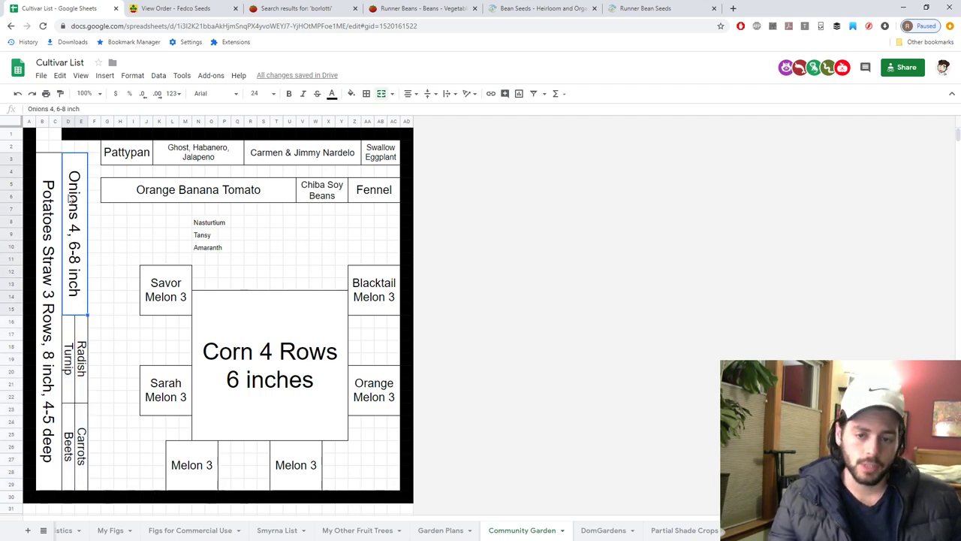
drag(129, 162, 375, 157)
click(184, 191)
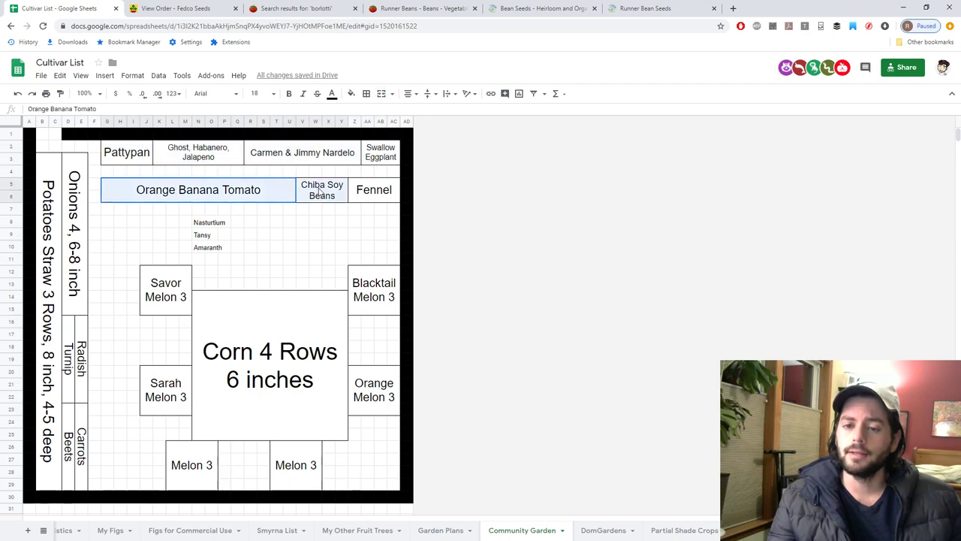
drag(319, 191, 319, 191)
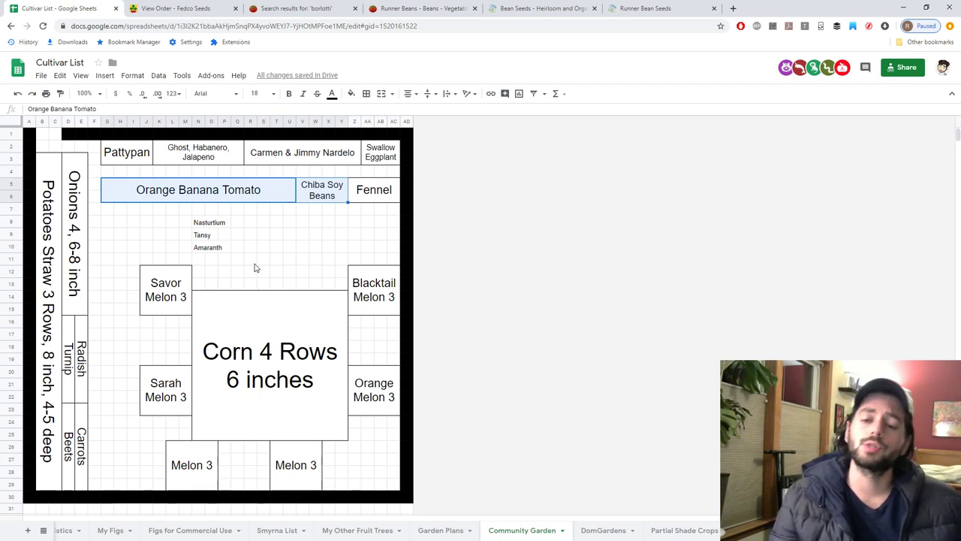
click(156, 278)
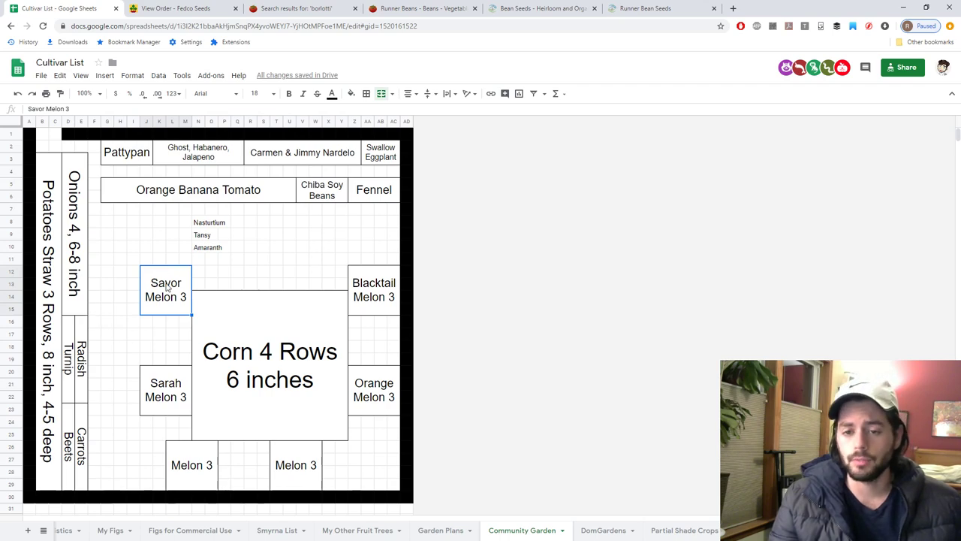
mouse_move(124, 190)
mouse_down()
mouse_move(368, 189)
mouse_move(336, 196)
mouse_up()
drag(124, 155, 380, 155)
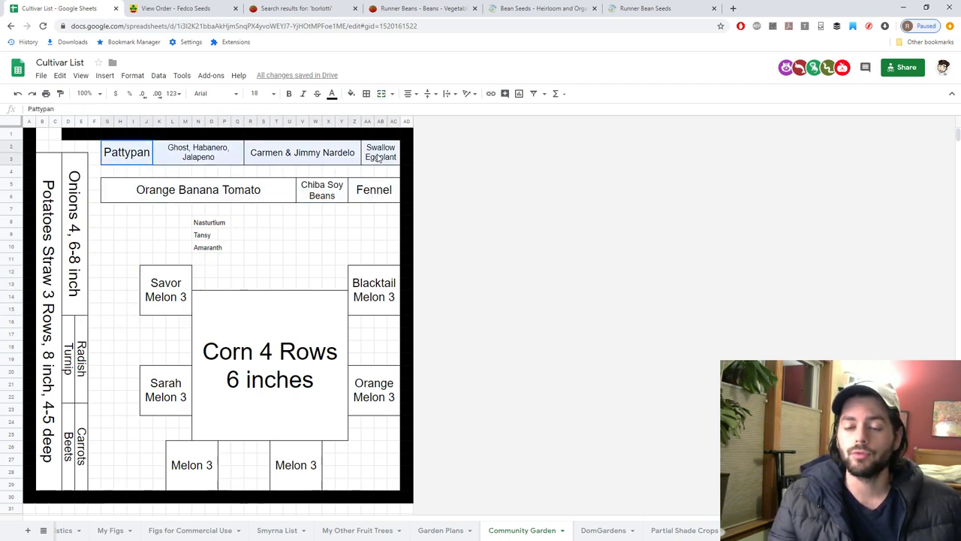
click(48, 207)
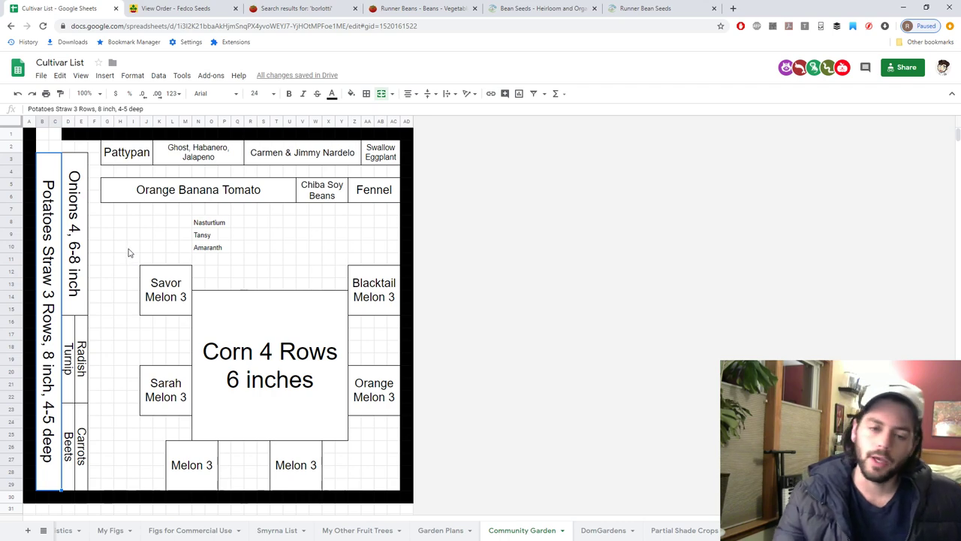
drag(95, 210, 164, 259)
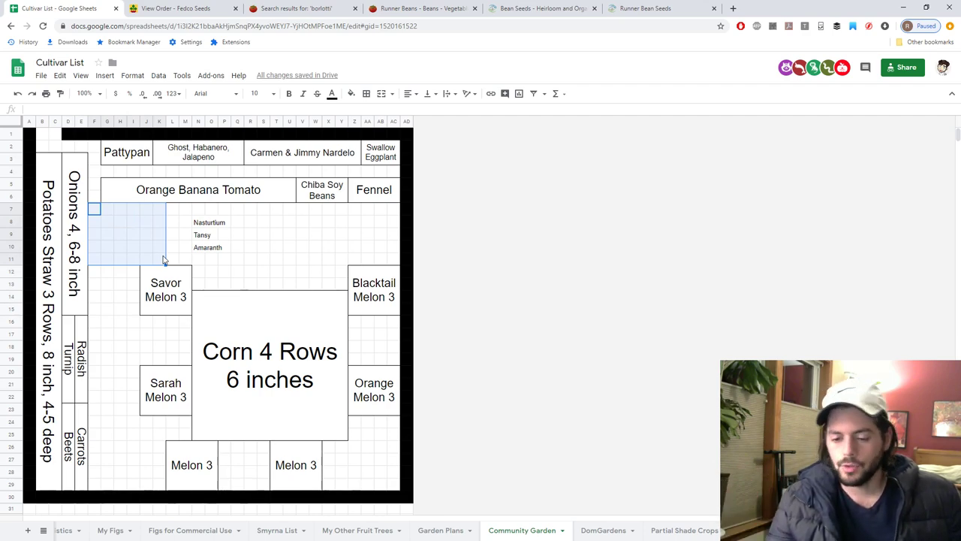
- Review the Warm Loving Crops and Apple Bed Spring rows in the Garden Plans sheet, including the empty cells in column 4
click(443, 530)
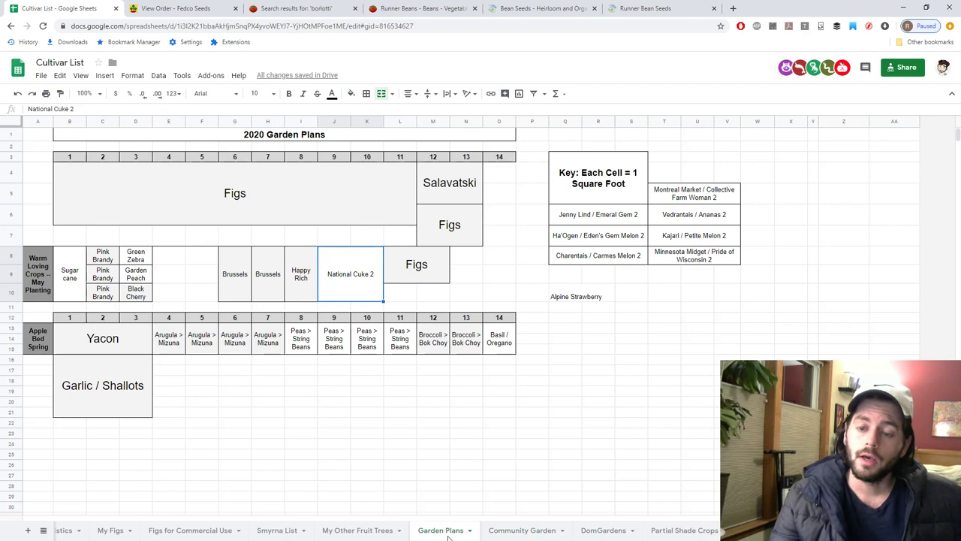
drag(59, 272, 327, 291)
drag(170, 340, 499, 340)
drag(350, 278, 100, 278)
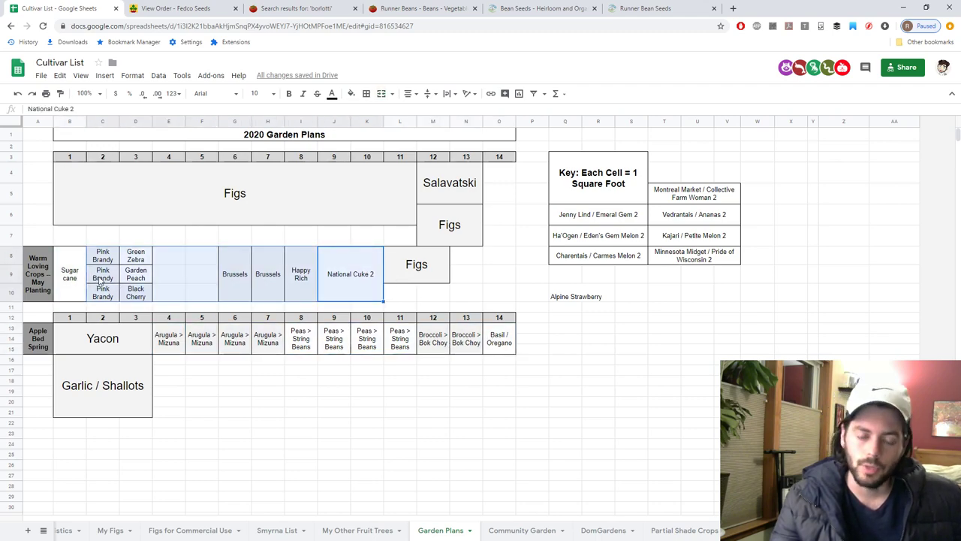
click(173, 258)
- Return to the Community Garden sheet and examine the Orange Banana Tomato, Chiba Soy Beans and Fennel row and the space below it
click(518, 530)
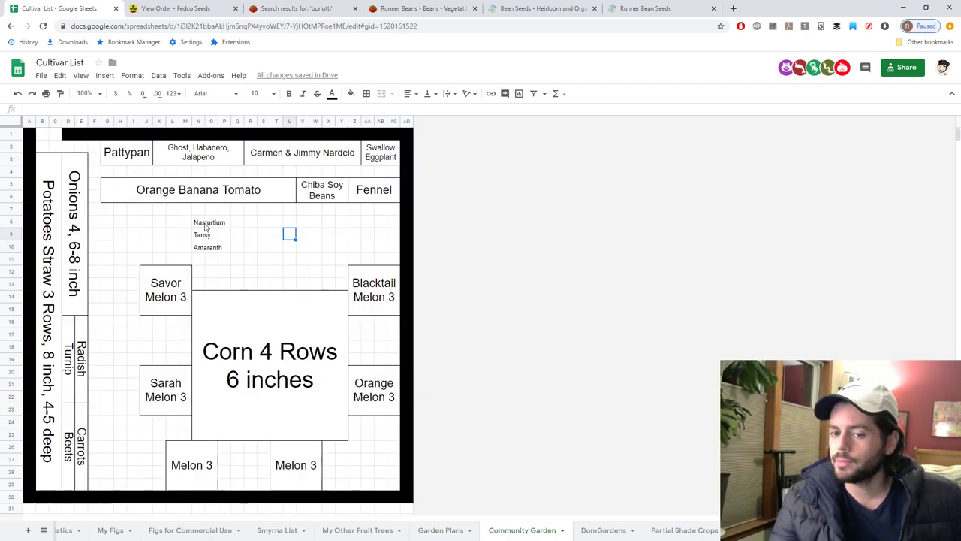
drag(158, 195, 375, 193)
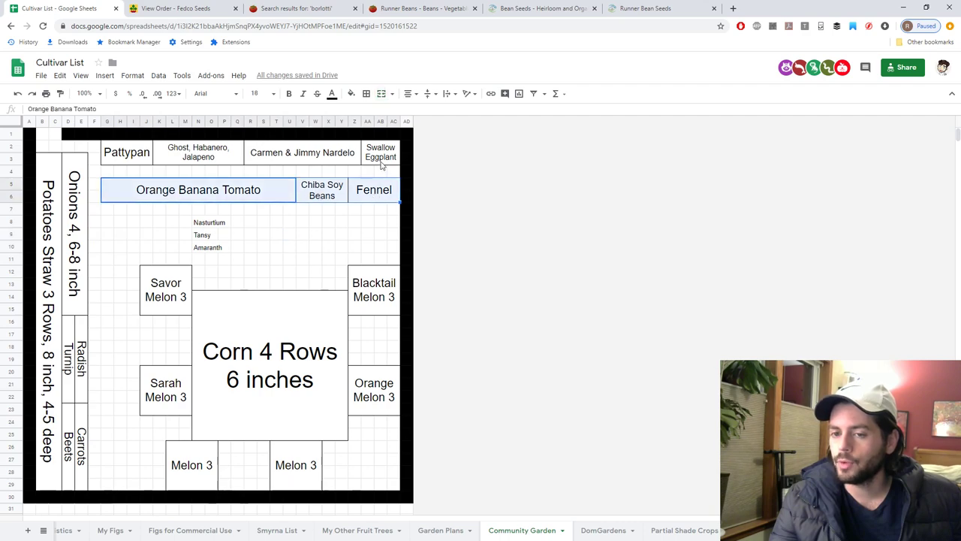
click(381, 166)
drag(135, 192, 397, 193)
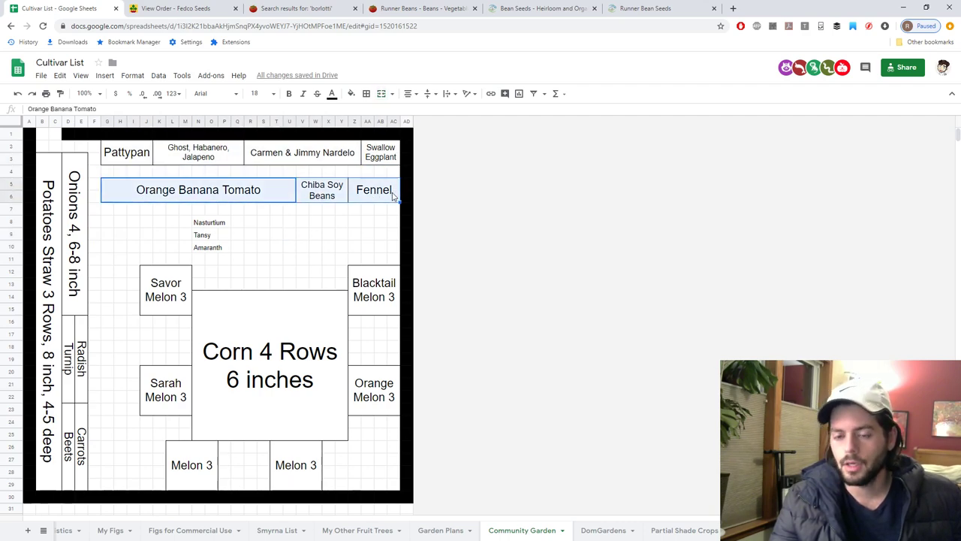
click(370, 230)
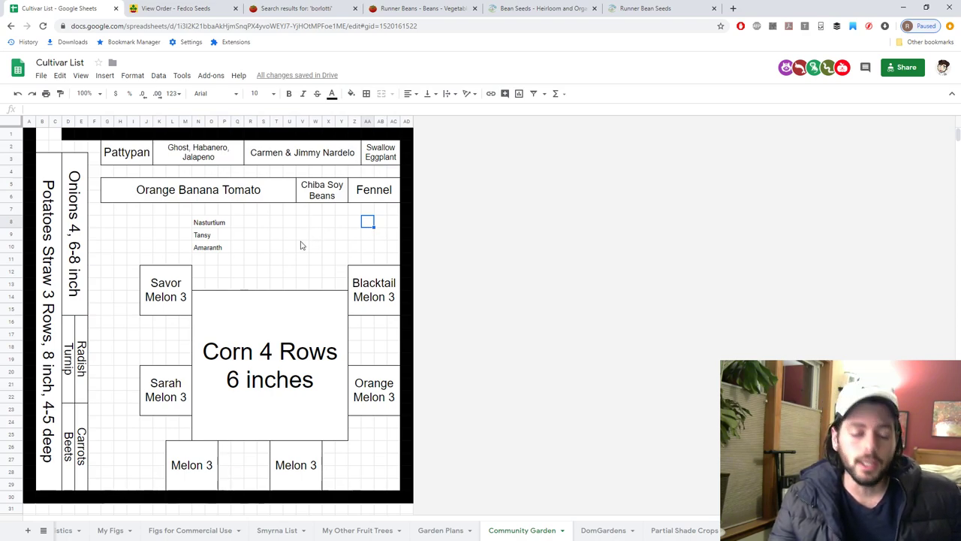
- Check the Baker Creek borlotti search results and runner bean page, and return to the Cultivar List spreadsheet
click(308, 8)
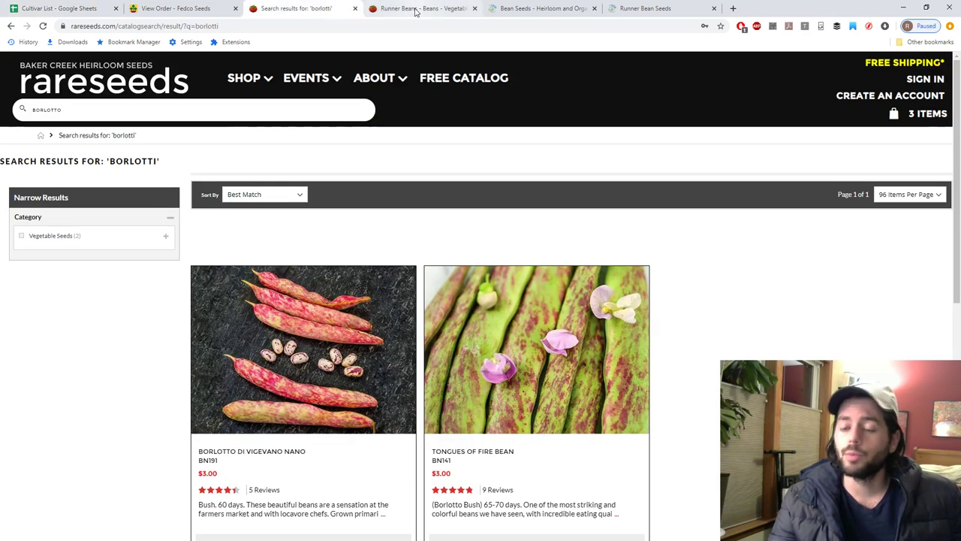
click(417, 8)
click(60, 8)
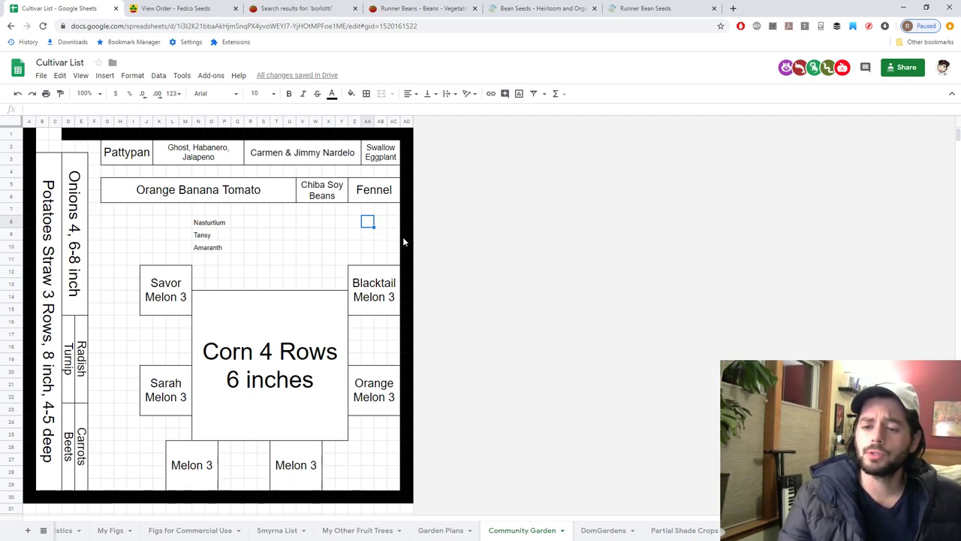
- Trace the black border around the community garden plan and check the open area beside the companion plants
drag(30, 497, 47, 266)
drag(36, 150, 411, 133)
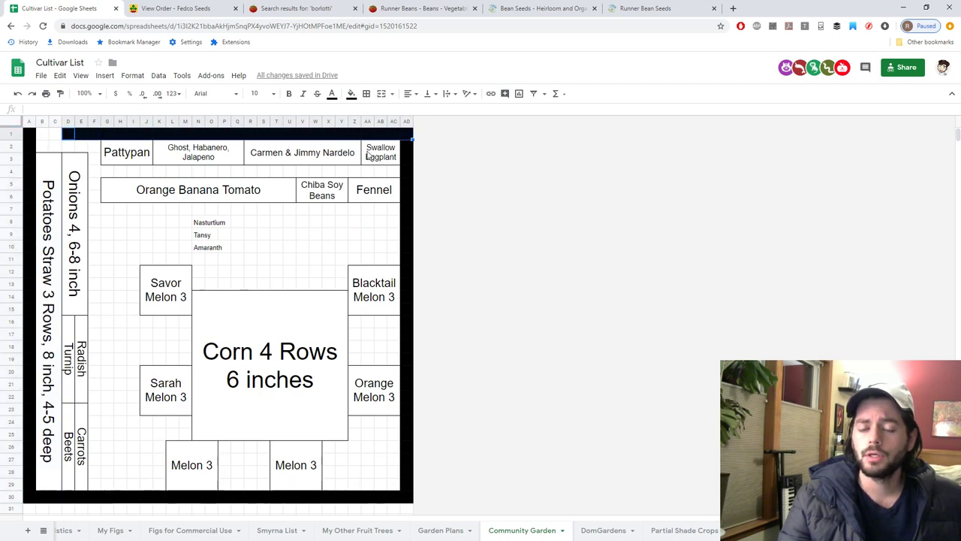
click(293, 234)
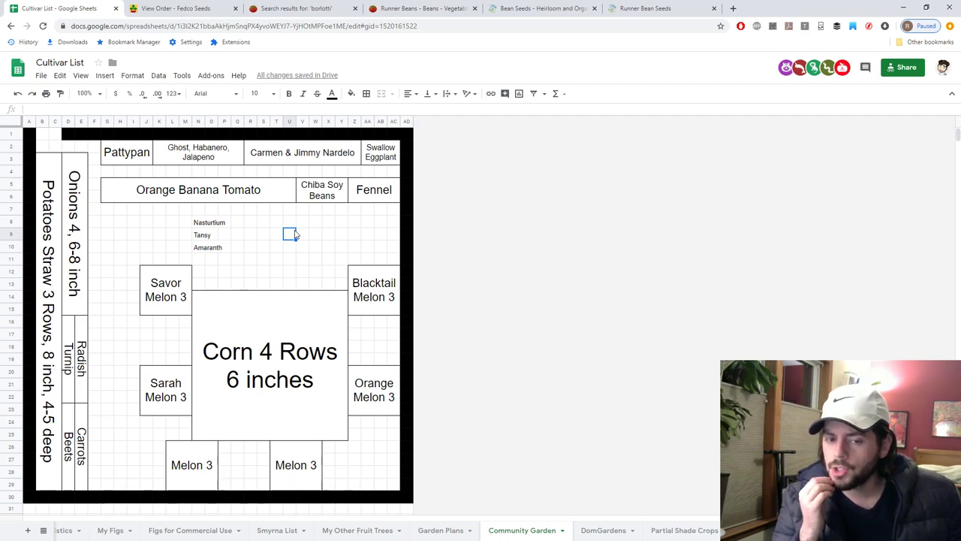
- Review the root crop beds, the Chiba Soy Beans plot, the pepper and eggplant row and the Orange Banana Tomato plot
click(67, 361)
shift+click(82, 432)
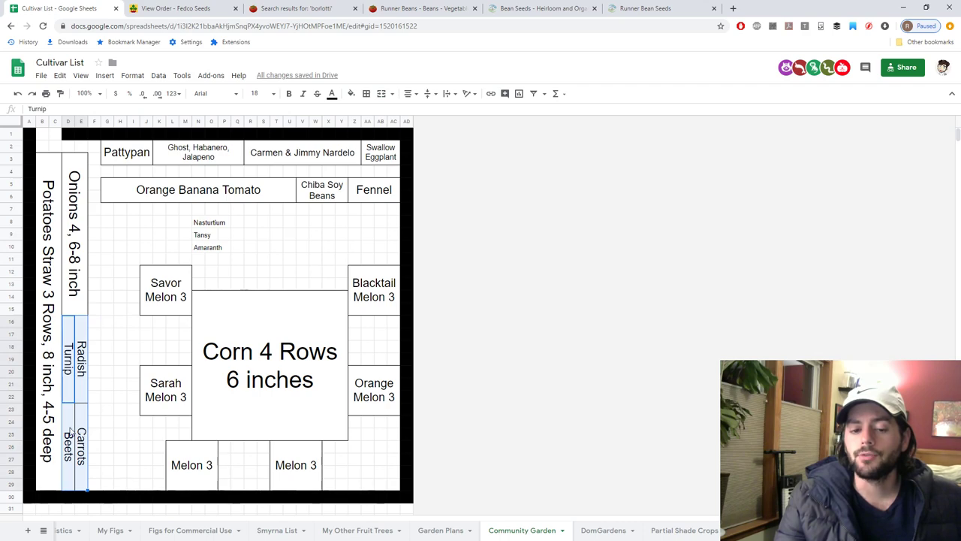
click(72, 432)
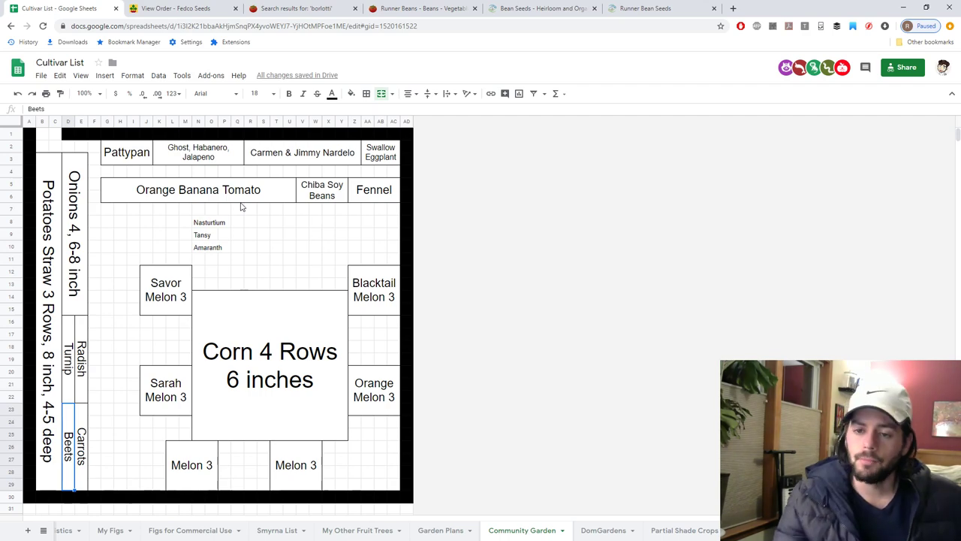
click(336, 201)
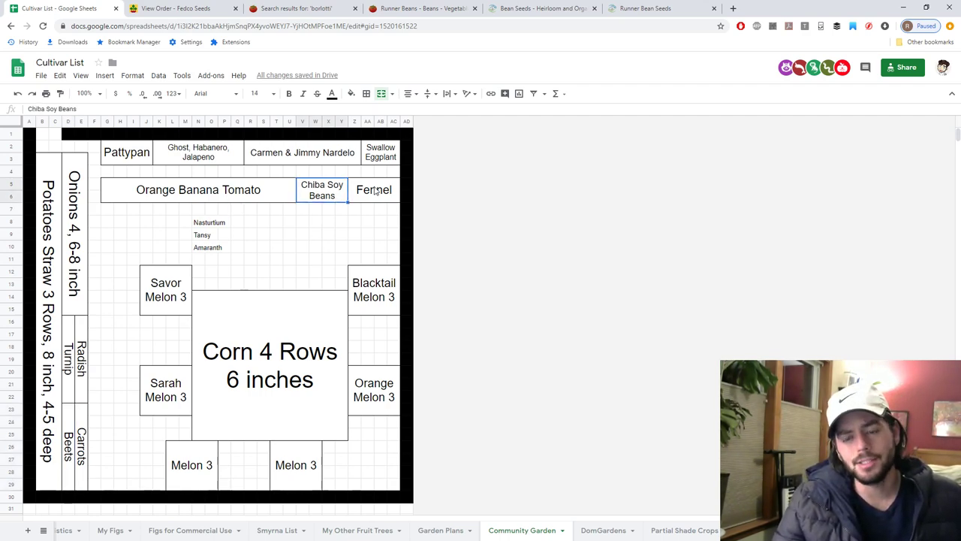
drag(381, 159, 132, 163)
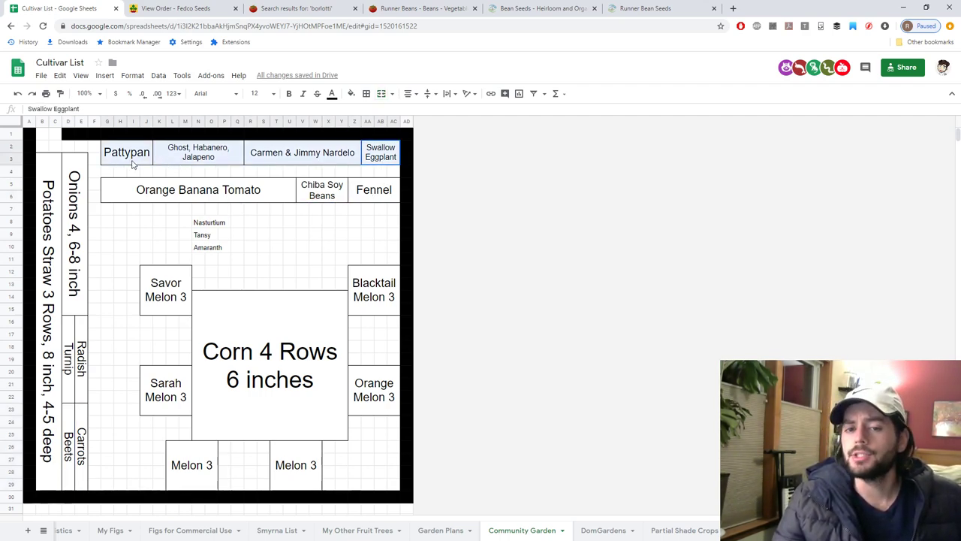
click(227, 190)
drag(208, 156, 379, 155)
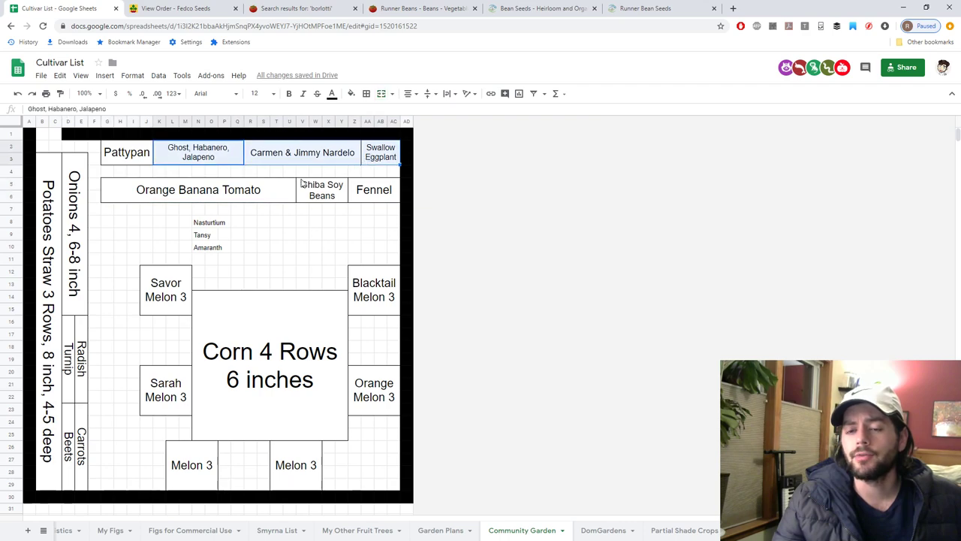
click(280, 191)
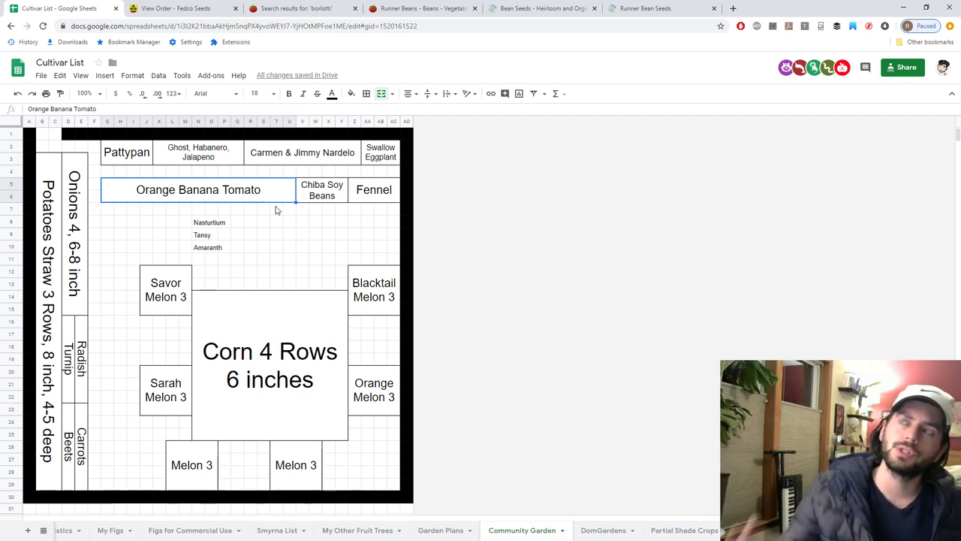
- Glance at the Garden Plans sheet and recheck the potato, onion and root crop beds in the Community Garden sheet
click(440, 530)
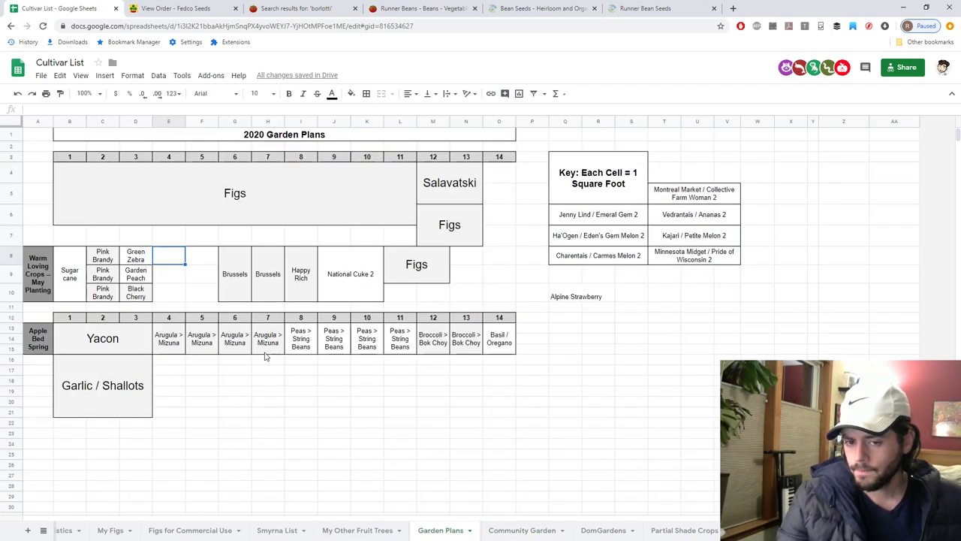
click(511, 530)
click(51, 226)
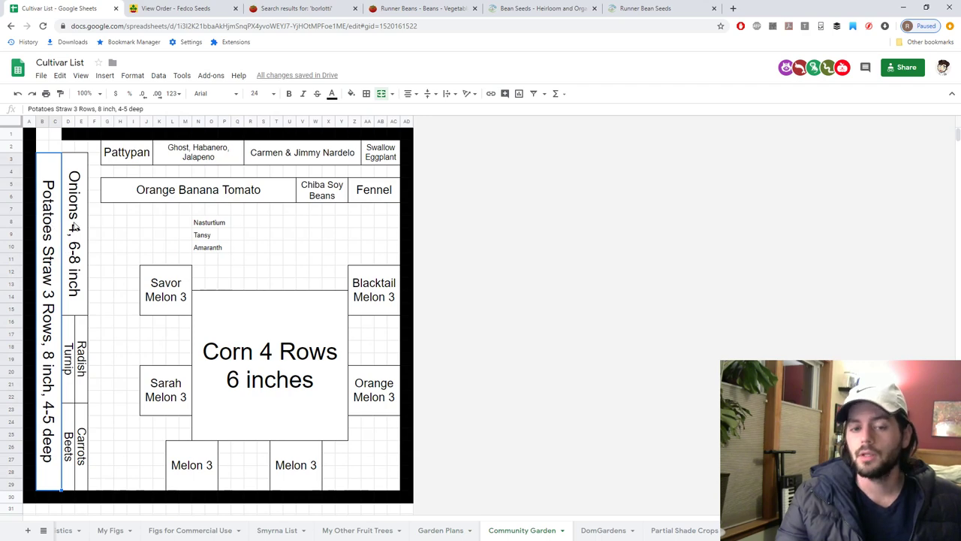
click(75, 226)
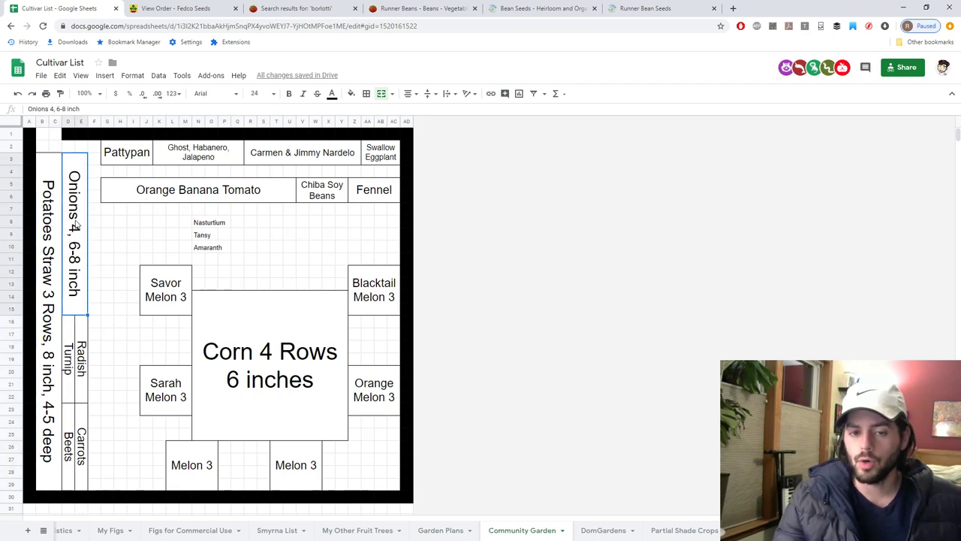
click(67, 343)
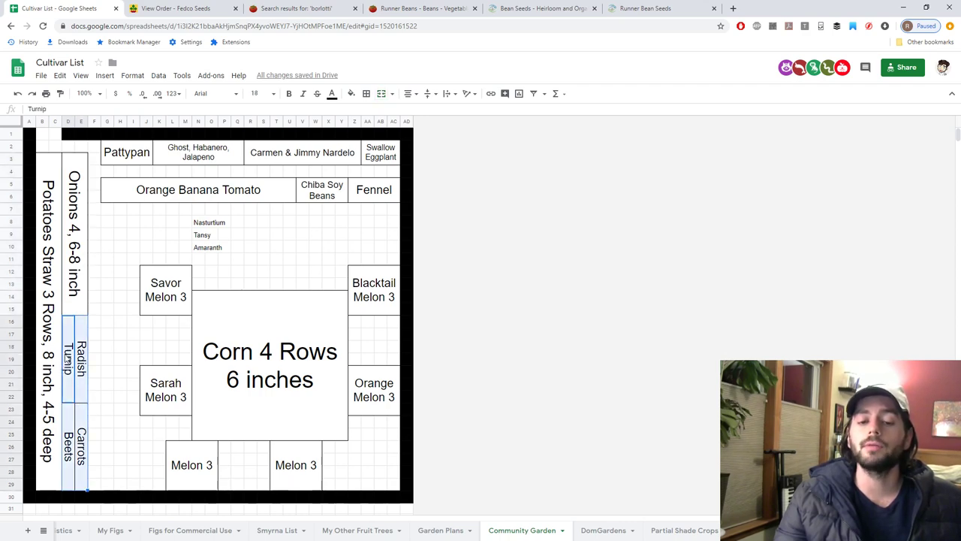
click(73, 367)
drag(73, 379, 85, 488)
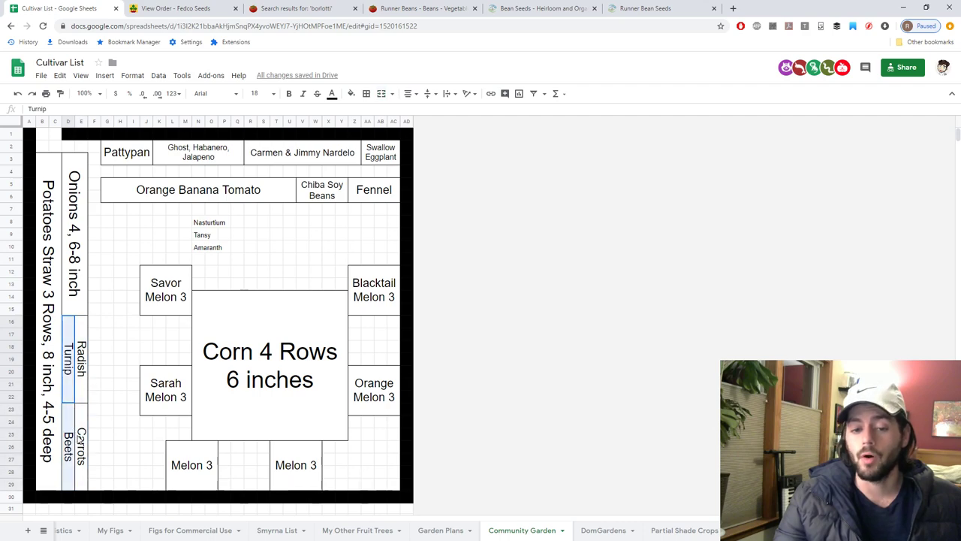
- Go through the Pattypan, hot pepper, Carmen & Jimmy Nardelo and Swallow Eggplant plots in the uppermost crop row
click(129, 156)
drag(180, 158, 229, 155)
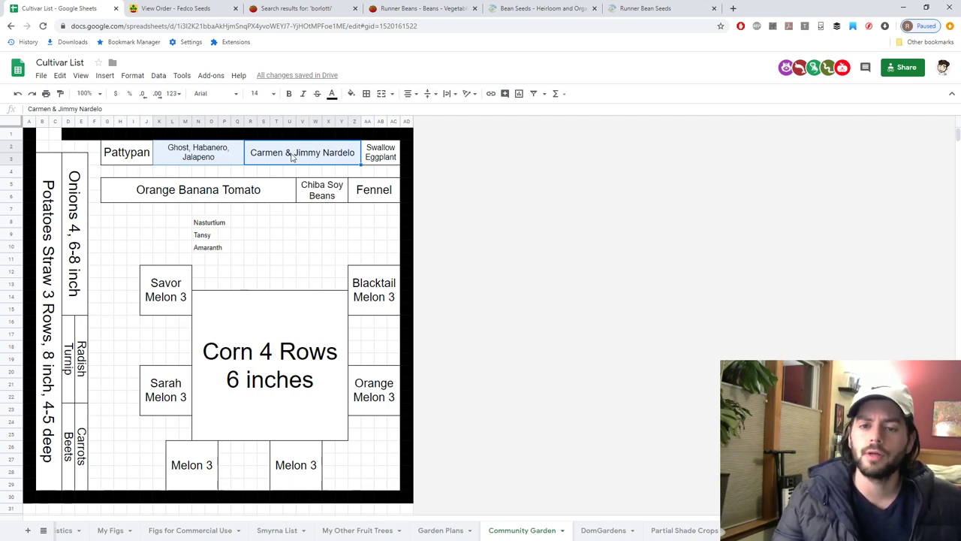
click(380, 153)
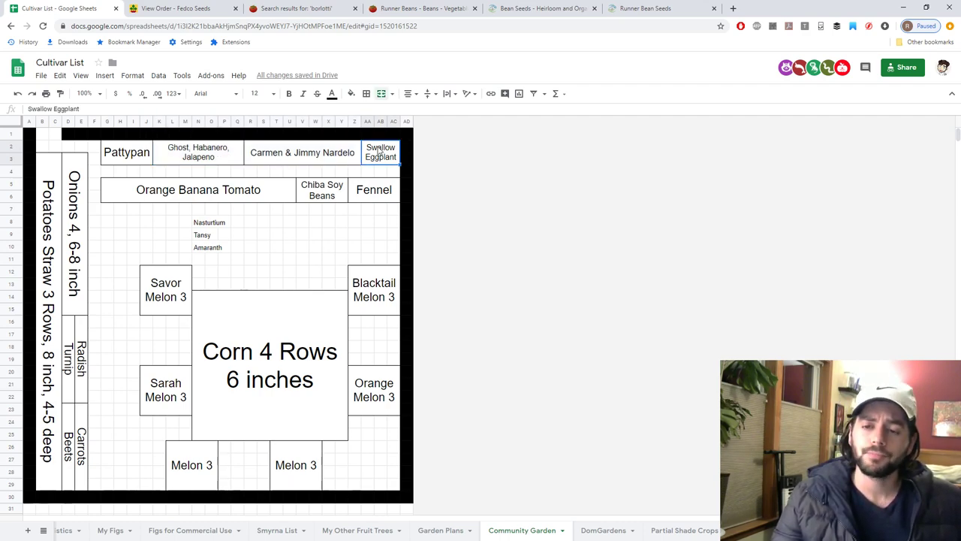
- Compare the Pattypan and Swallow Eggplant plots at either end of their row, also checking the pepper plots and Orange Banana Tomato
click(124, 159)
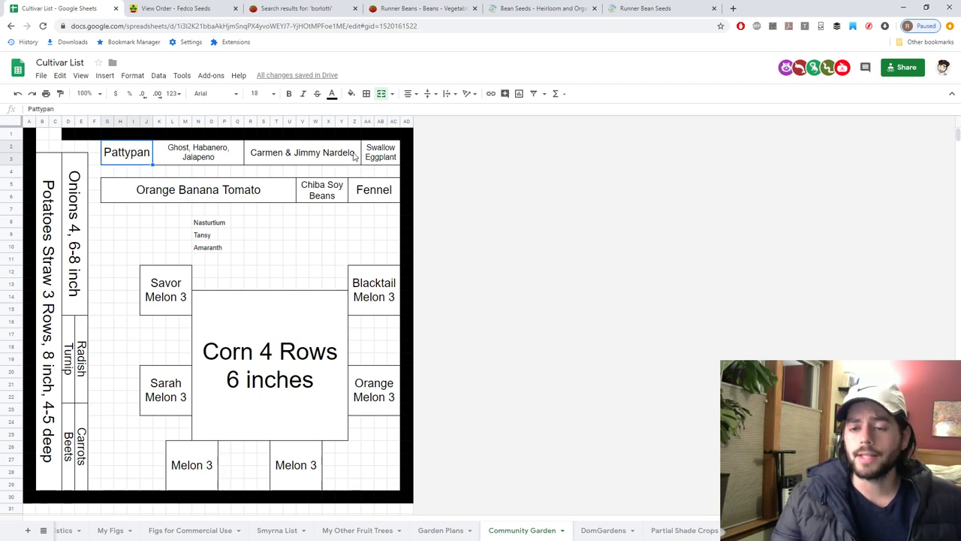
click(387, 151)
click(242, 196)
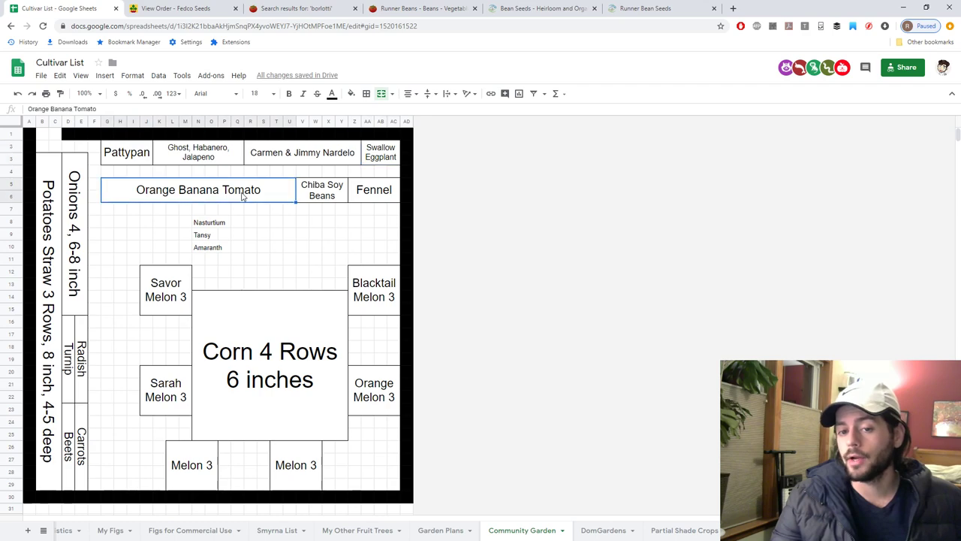
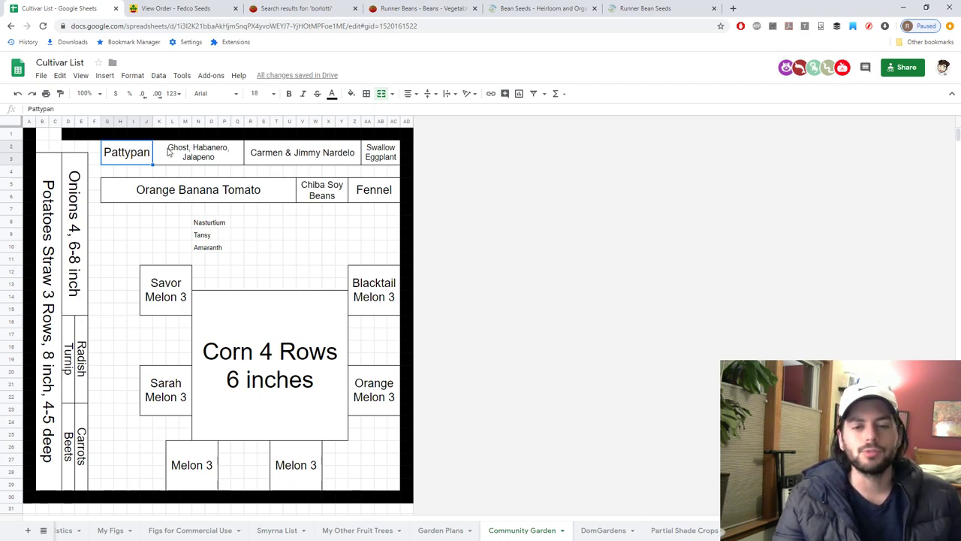
click(274, 158)
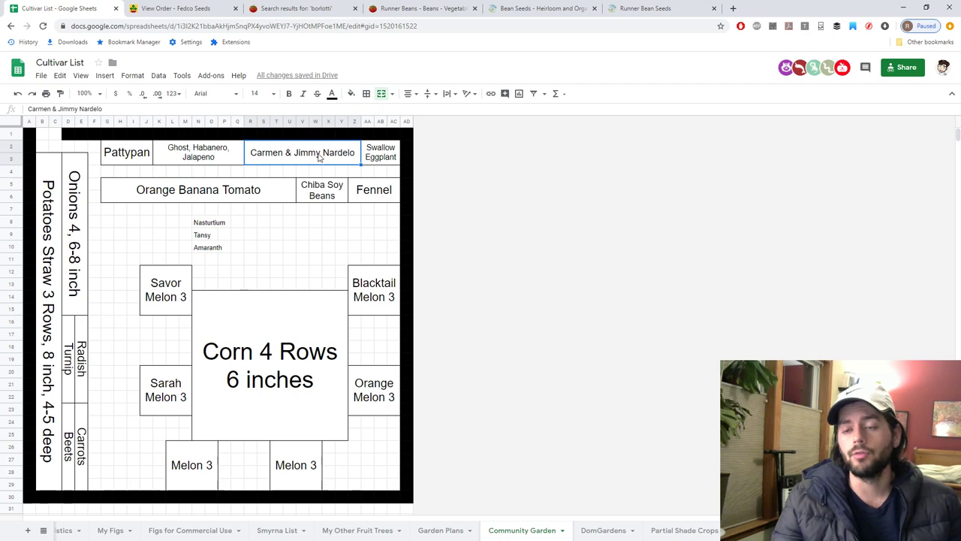
click(222, 155)
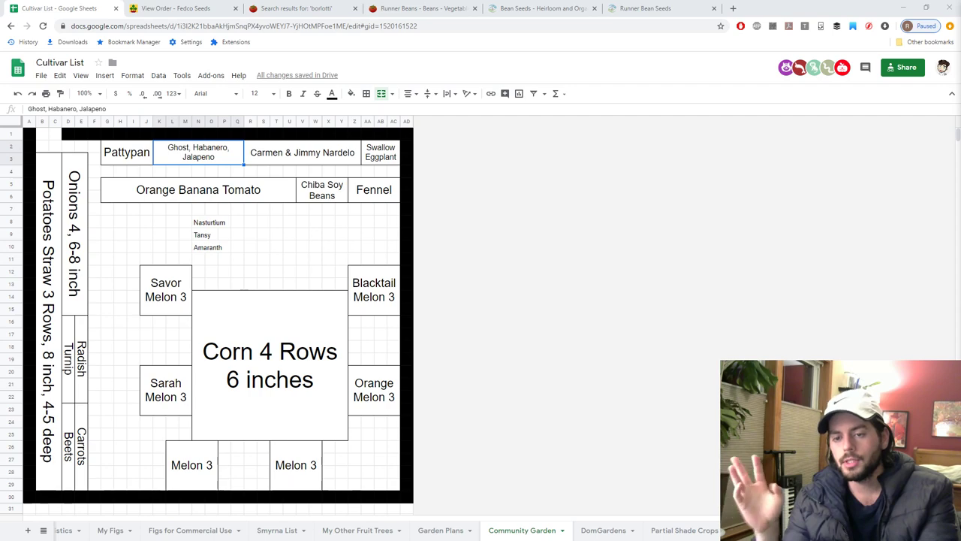
click(383, 159)
click(123, 154)
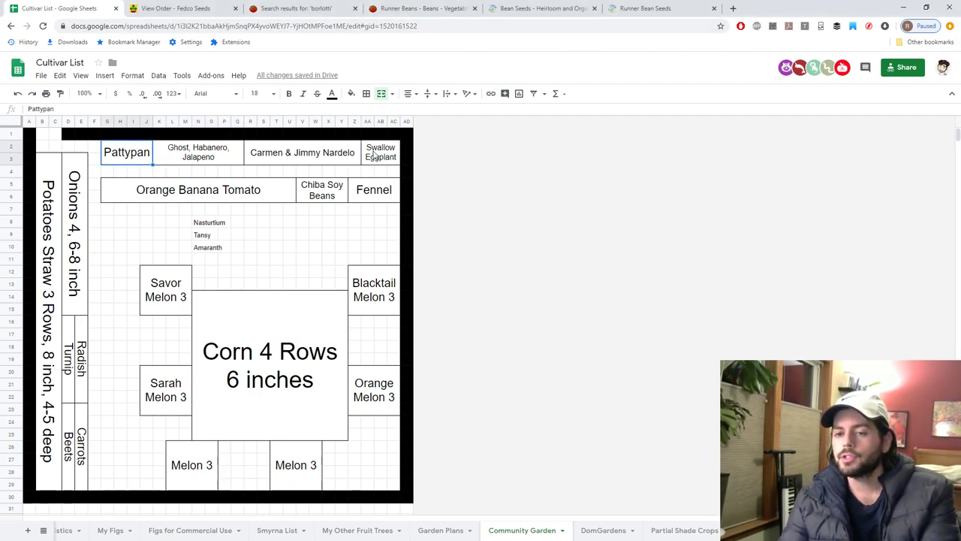
click(376, 156)
click(118, 153)
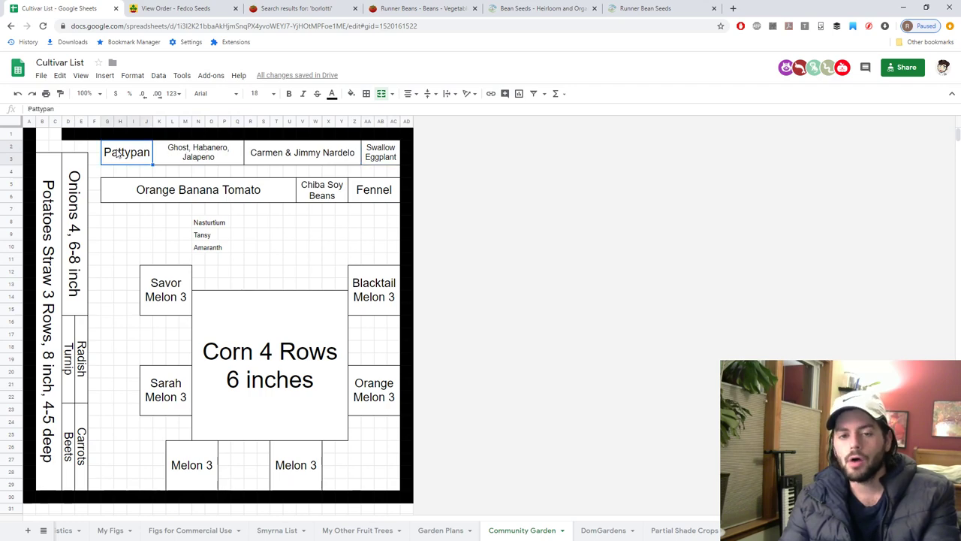
click(382, 158)
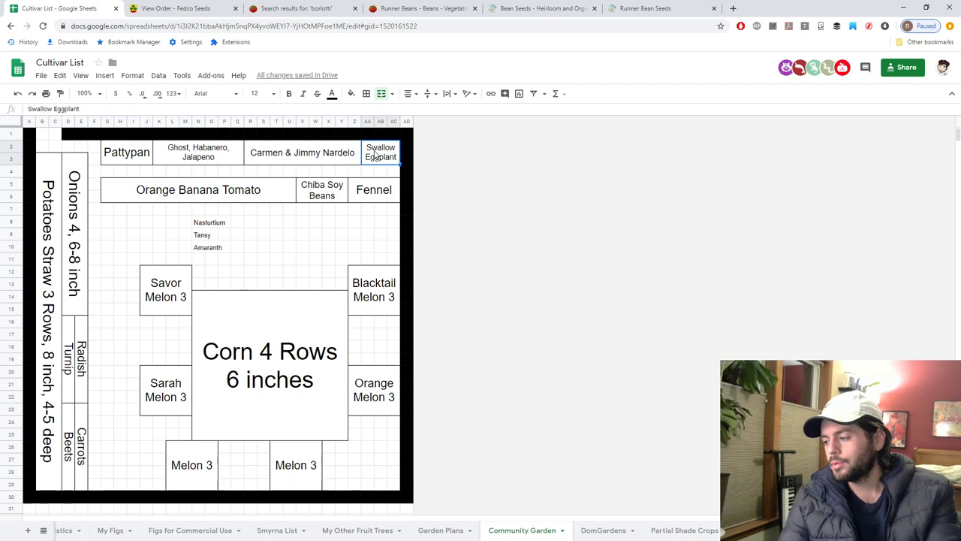
- Highlight the stretch from Pattypan to Carmen & Jimmy Nardelo, and the two adjoining pepper plots, to examine the pepper section
click(293, 155)
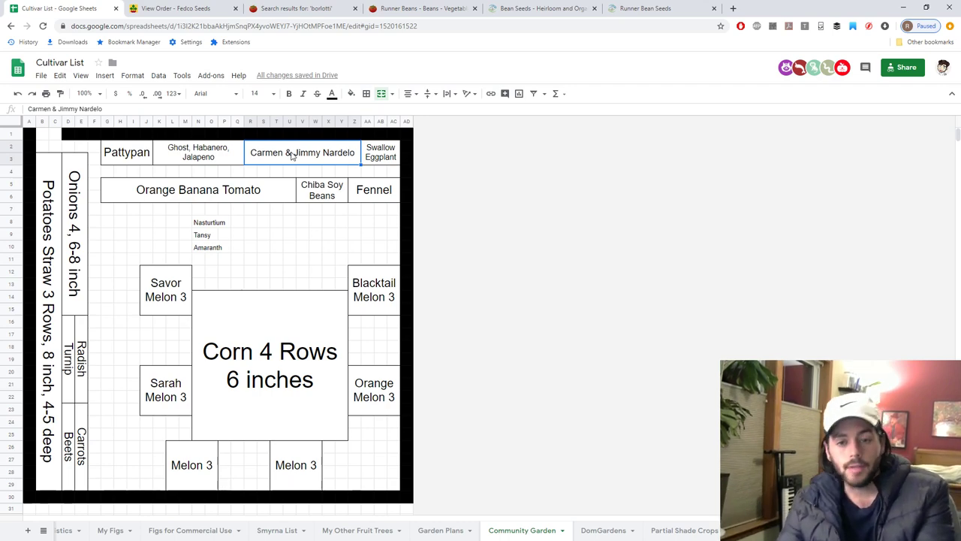
click(218, 163)
drag(129, 156, 332, 153)
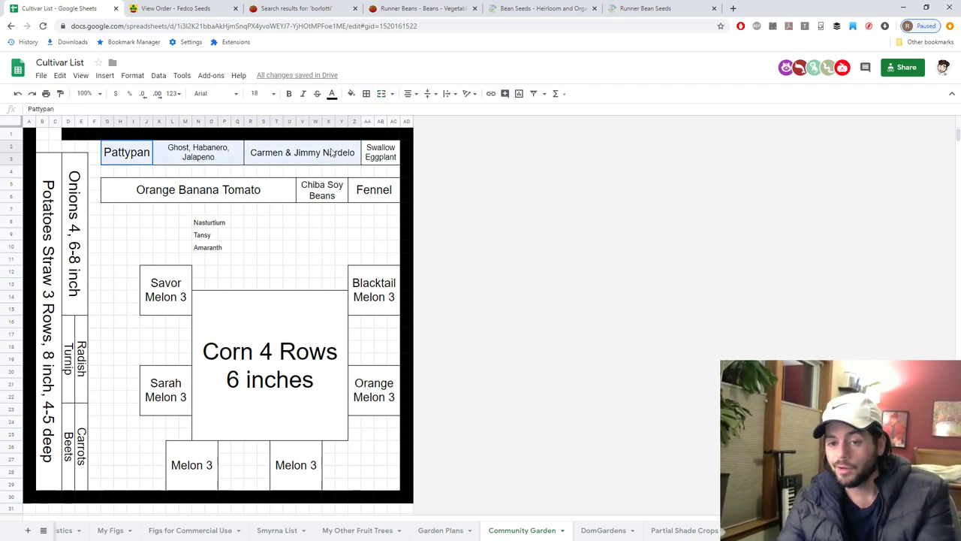
click(330, 152)
drag(198, 153, 309, 153)
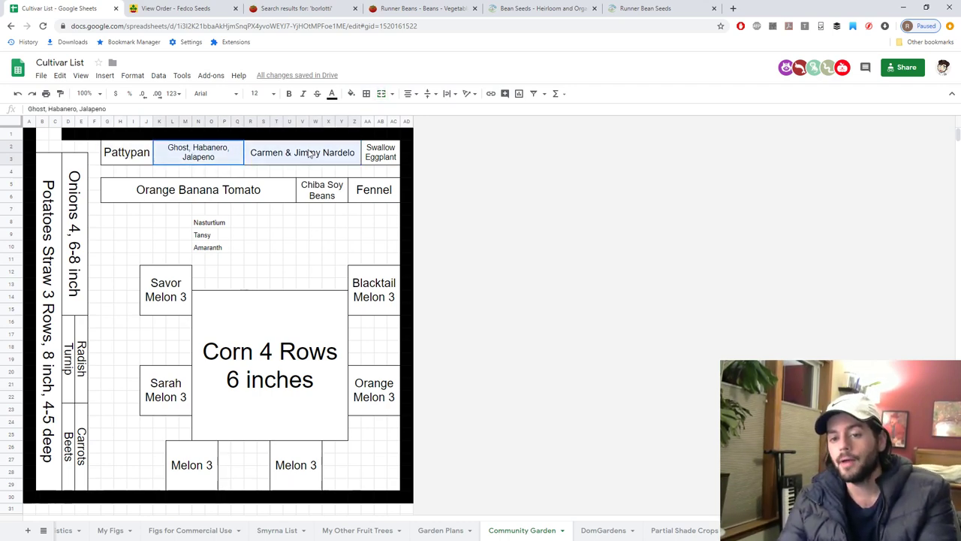
- Check the Orange Banana Tomato plot against the tomato block from Pink Brandy to Black Cherry in the Garden Plans sheet
click(208, 194)
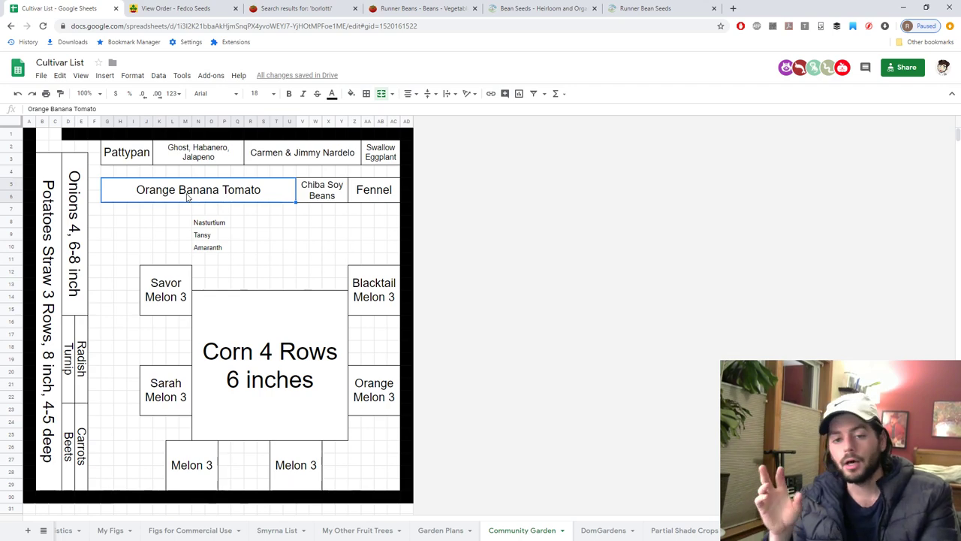
click(442, 535)
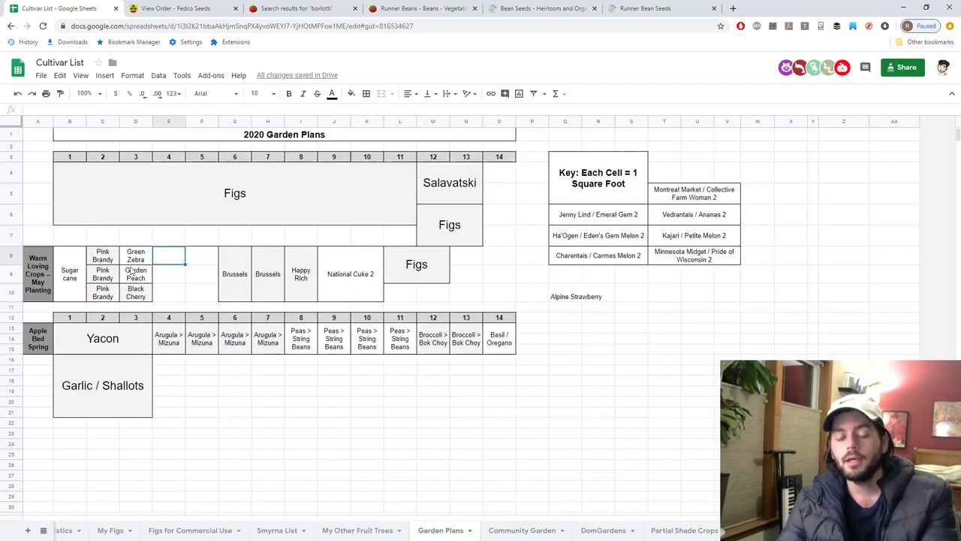
mouse_move(102, 256)
mouse_down()
mouse_move(139, 298)
mouse_move(100, 258)
mouse_up()
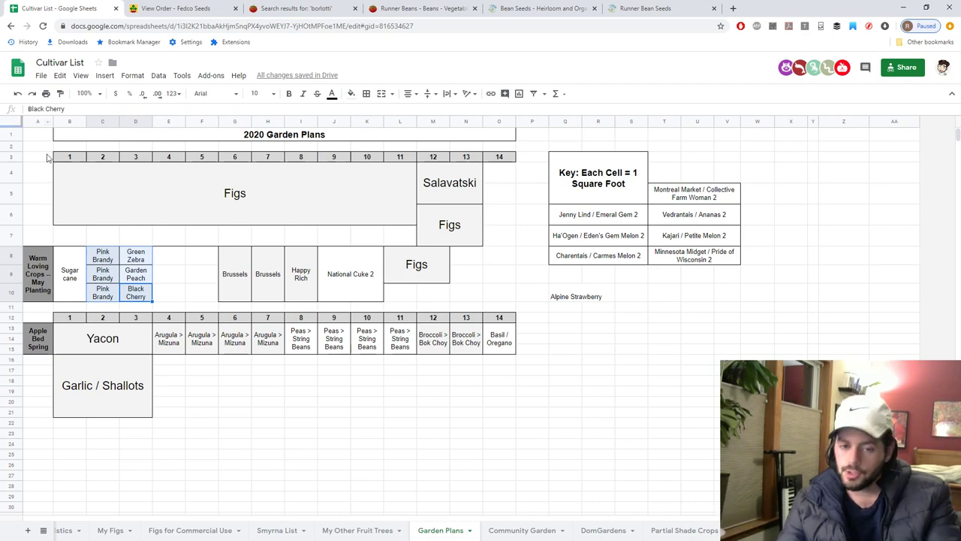
drag(102, 257, 141, 296)
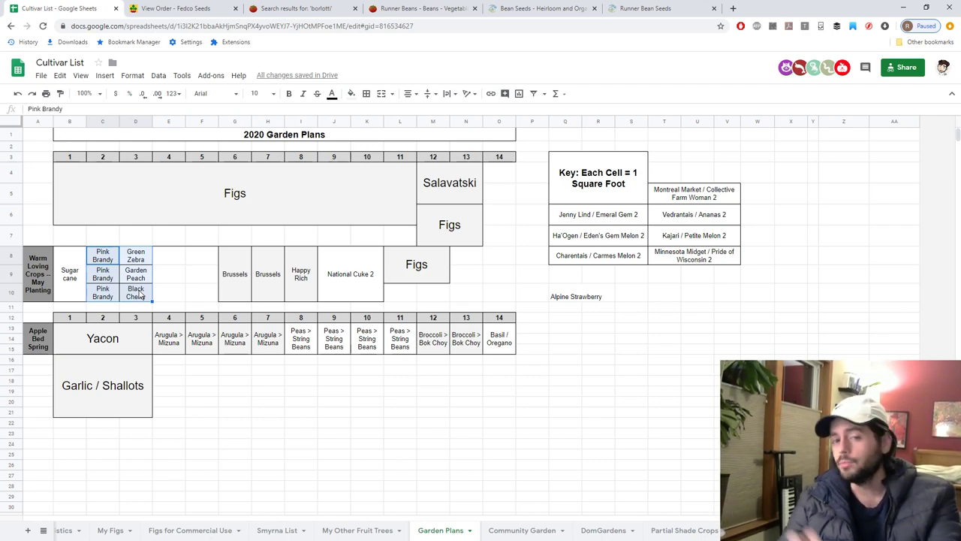
- Return to the Community Garden sheet and review the Orange Banana Tomato, Chiba Soy Beans, Fennel, Savor Melon and onion plots
click(521, 530)
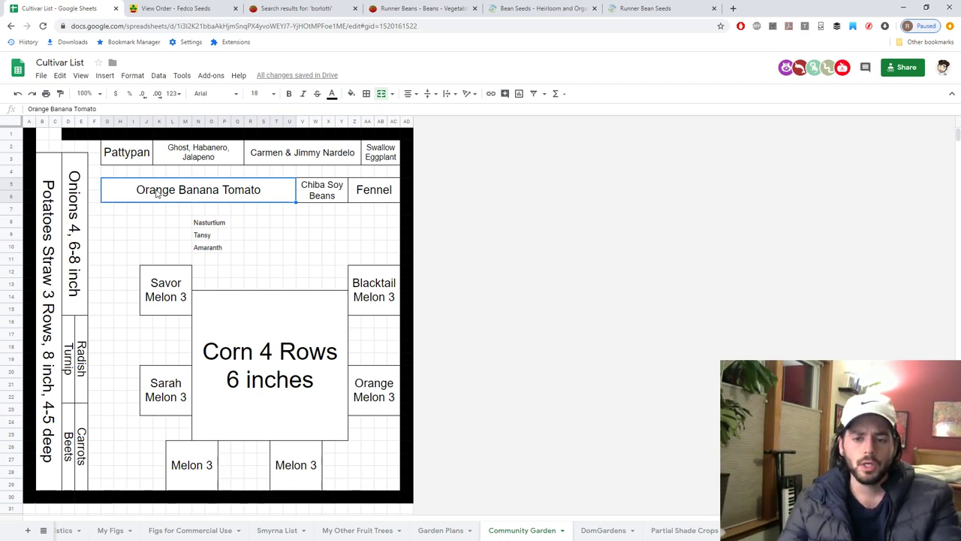
click(328, 191)
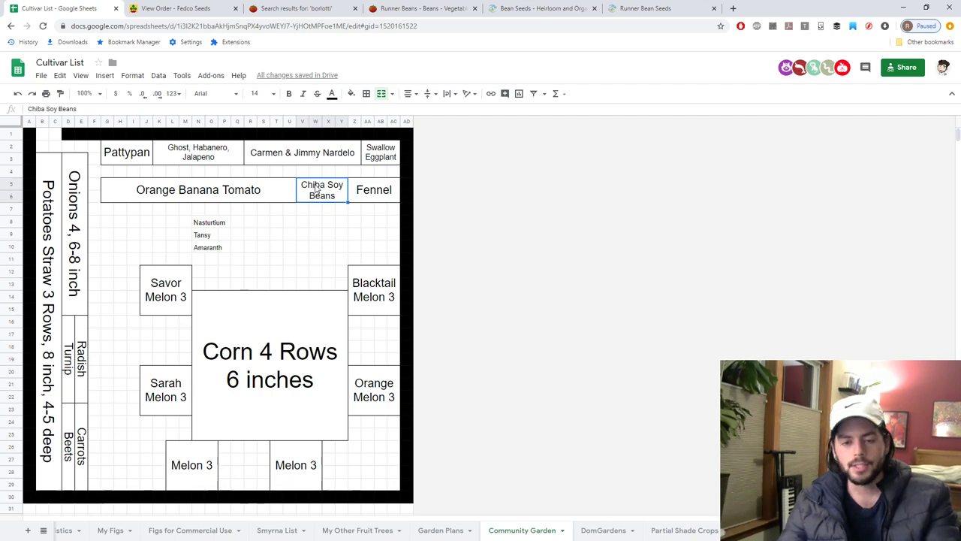
click(252, 196)
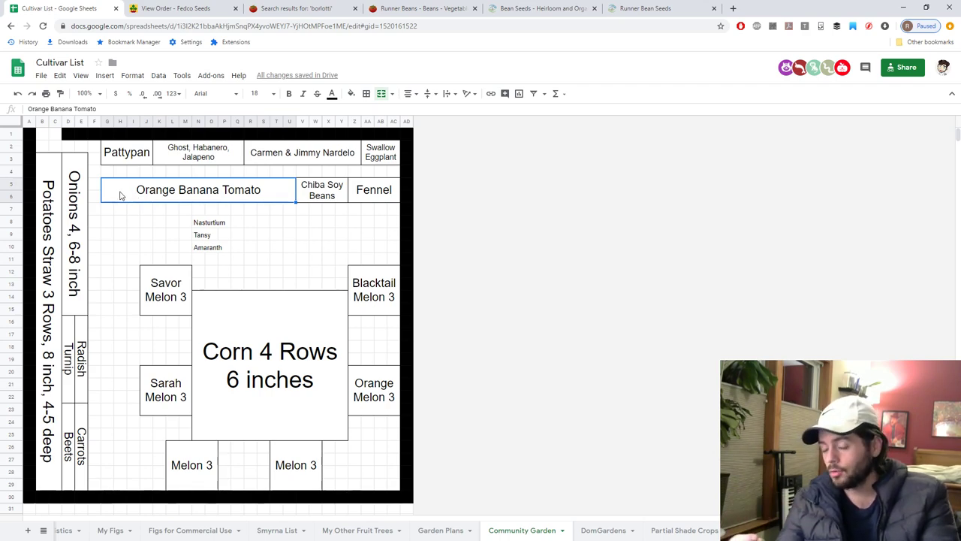
click(368, 196)
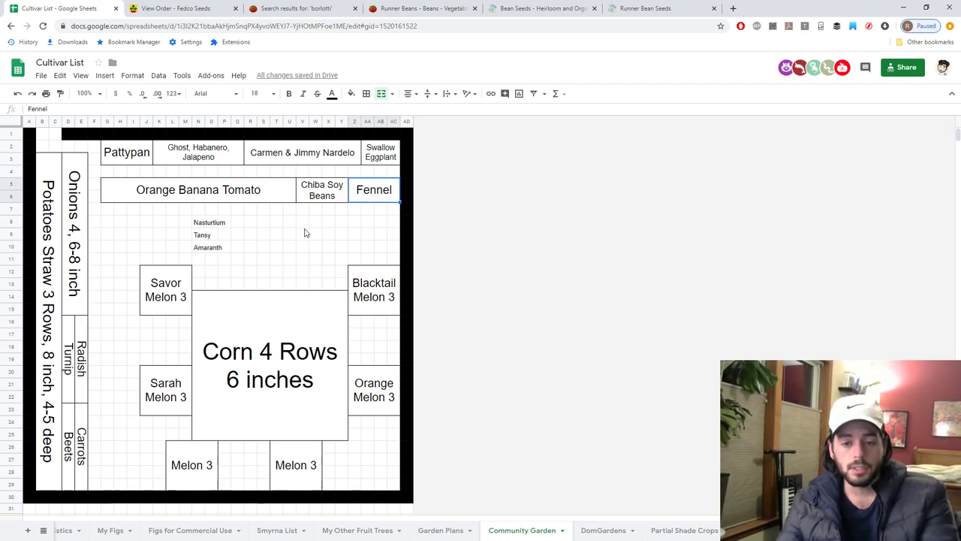
click(179, 281)
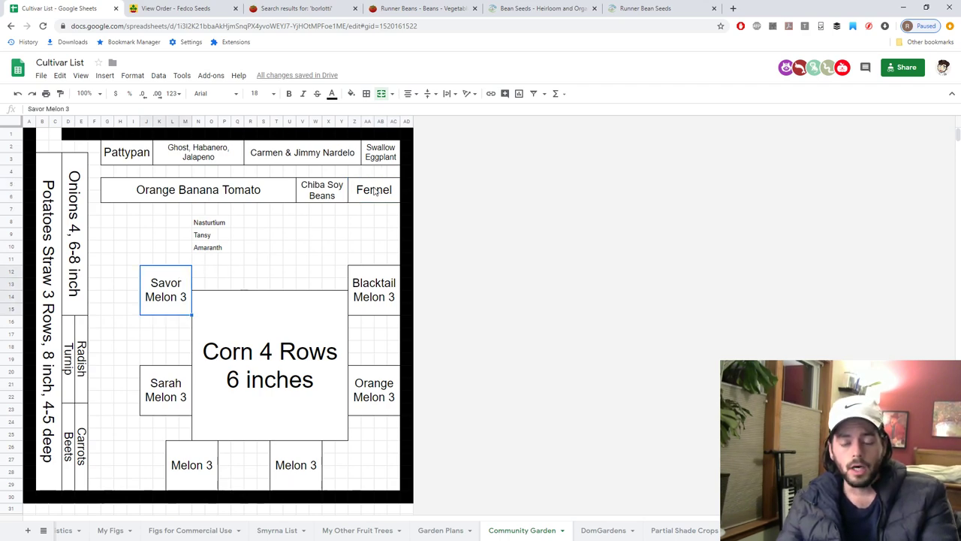
click(72, 220)
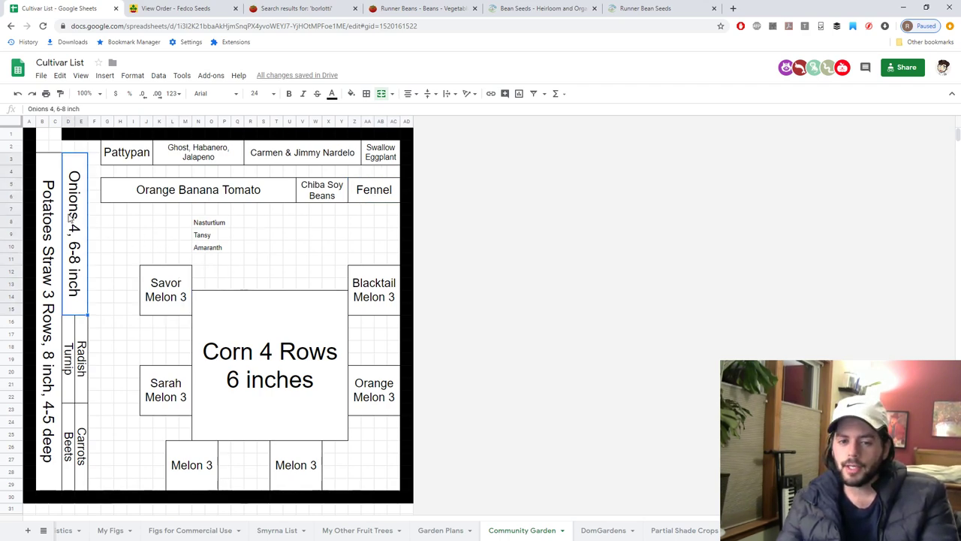
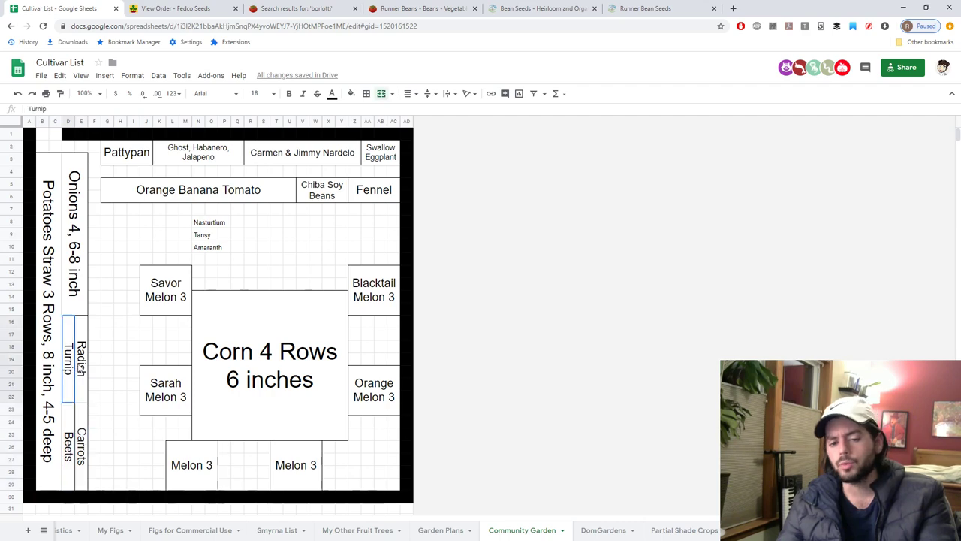
- Examine the Radish and Turnip beds side by side, followed by the Beets and Carrots beds
click(81, 367)
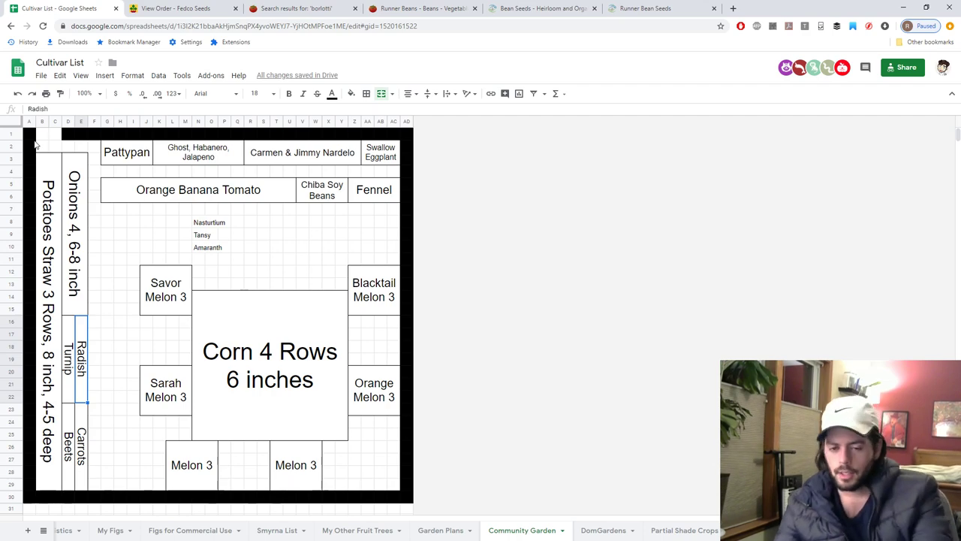
click(65, 334)
click(89, 334)
click(81, 359)
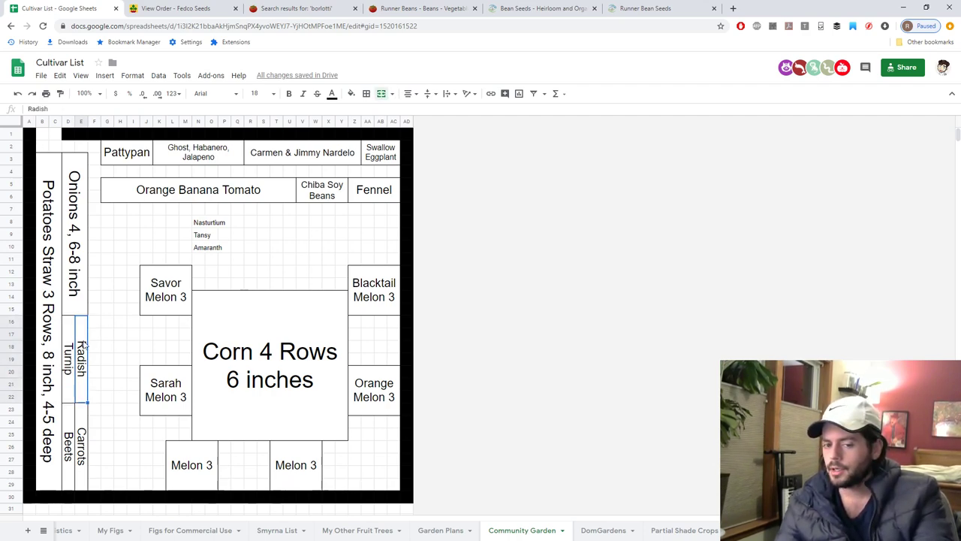
click(68, 375)
click(86, 367)
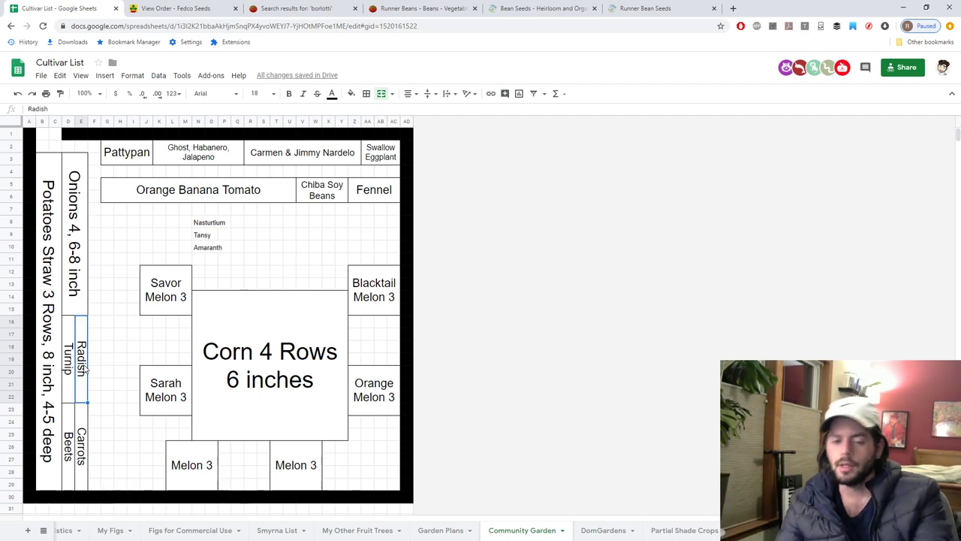
click(68, 368)
click(82, 365)
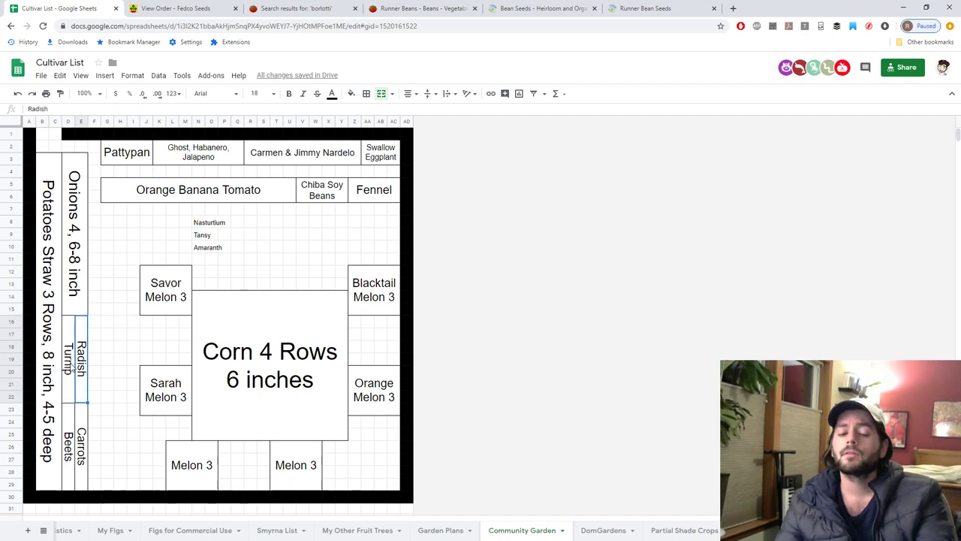
click(72, 444)
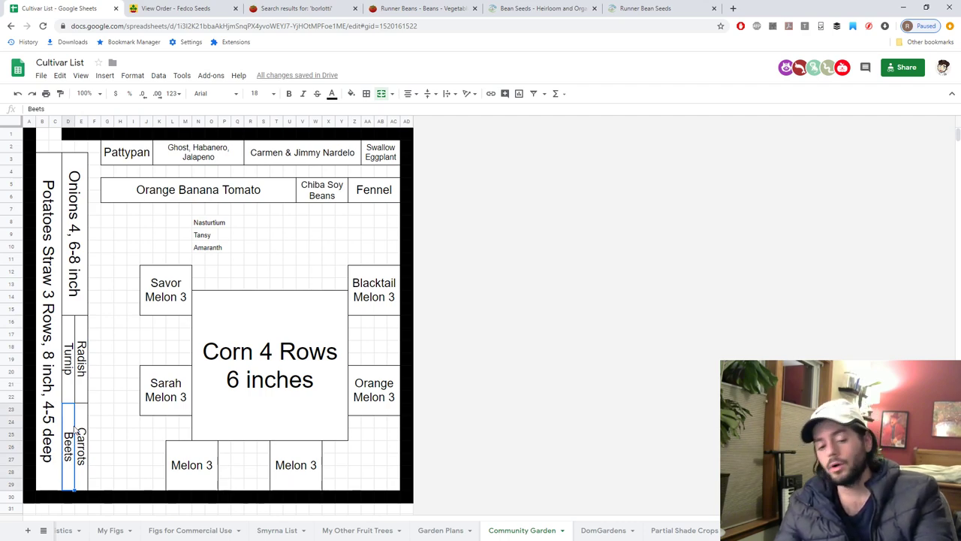
click(82, 442)
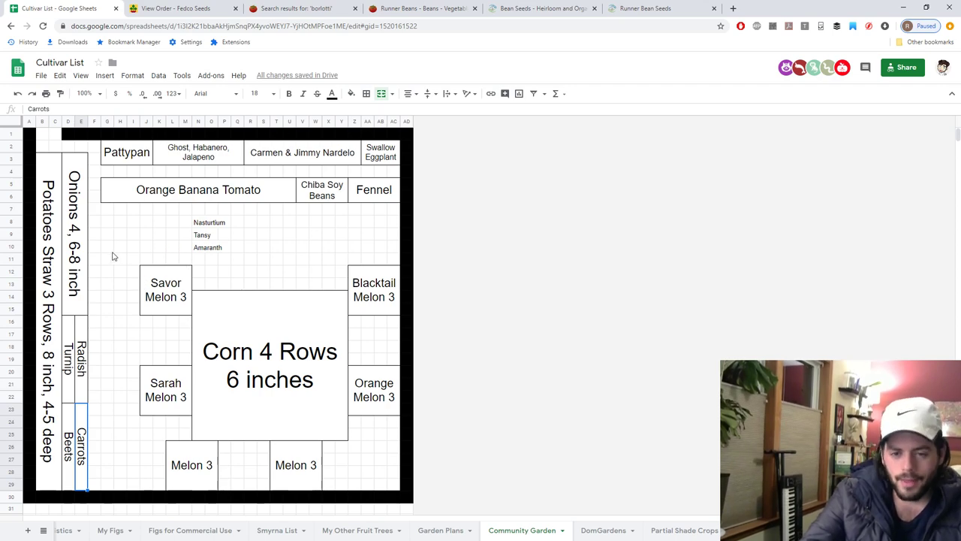
- Highlight the whole corn and melon area and look at the Savor Melon and corn plots
mouse_move(118, 259)
mouse_down()
mouse_move(342, 420)
mouse_move(381, 476)
mouse_up()
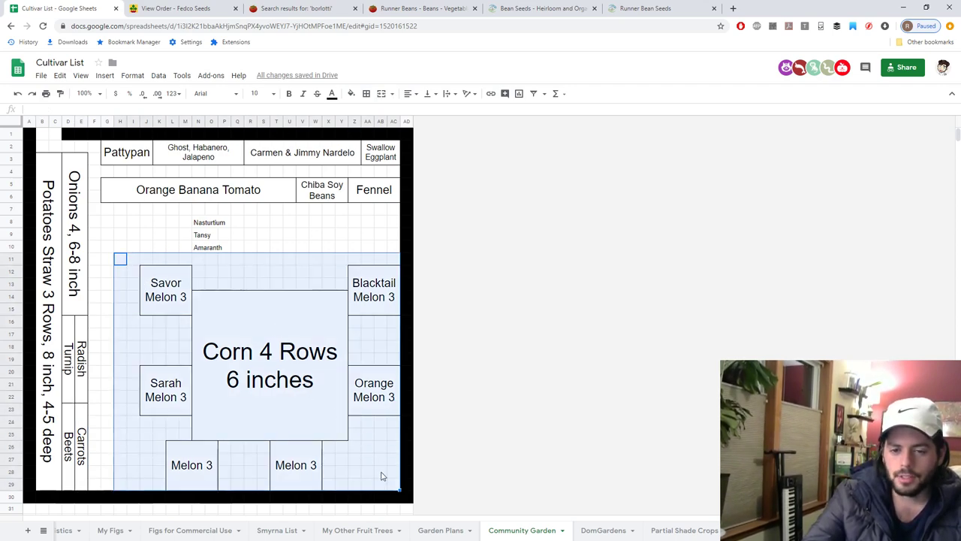
click(379, 474)
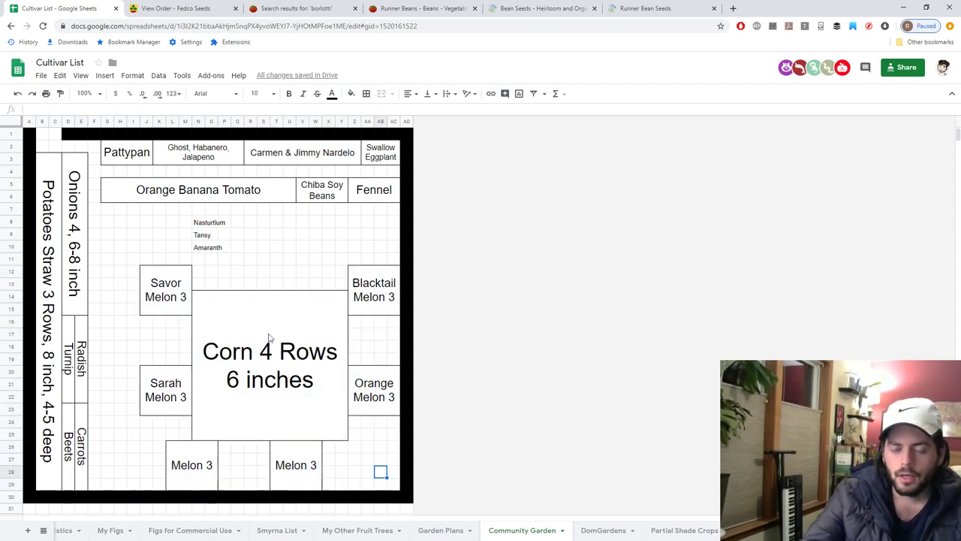
click(164, 289)
click(237, 326)
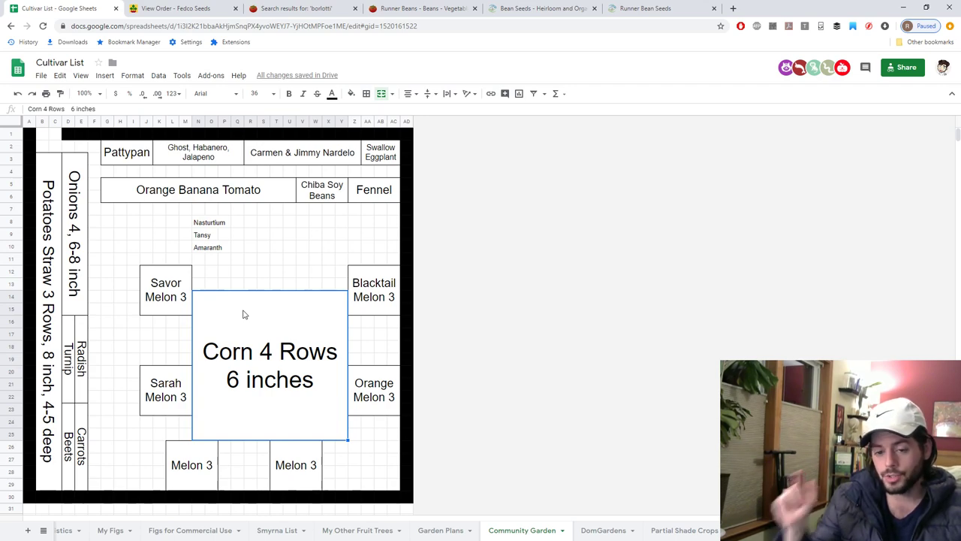
- Add the variety name "Silver Queen" in front of "Corn 4 Rows" in the central corn plot
double_click(267, 313)
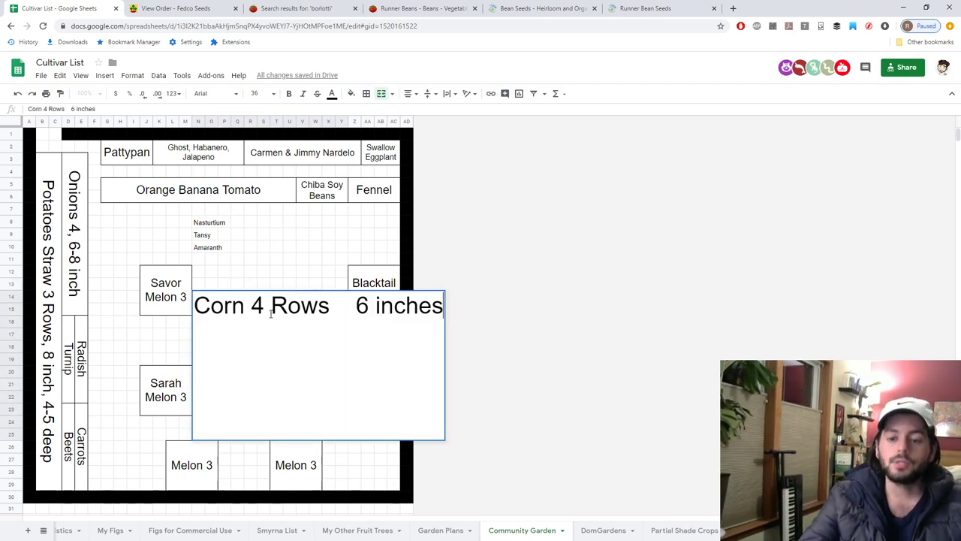
key(Home)
text(ASi)
key(BackSpace)
key(BackSpace)
key(BackSpace)
text(Silver Que)
key(BackSpace)
key(BackSpace)
text(ueen)
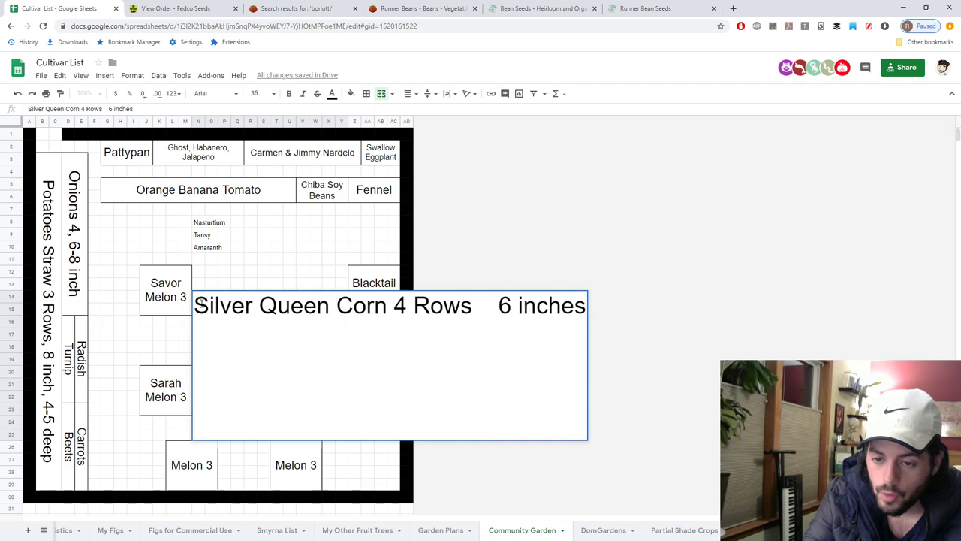
key(Return)
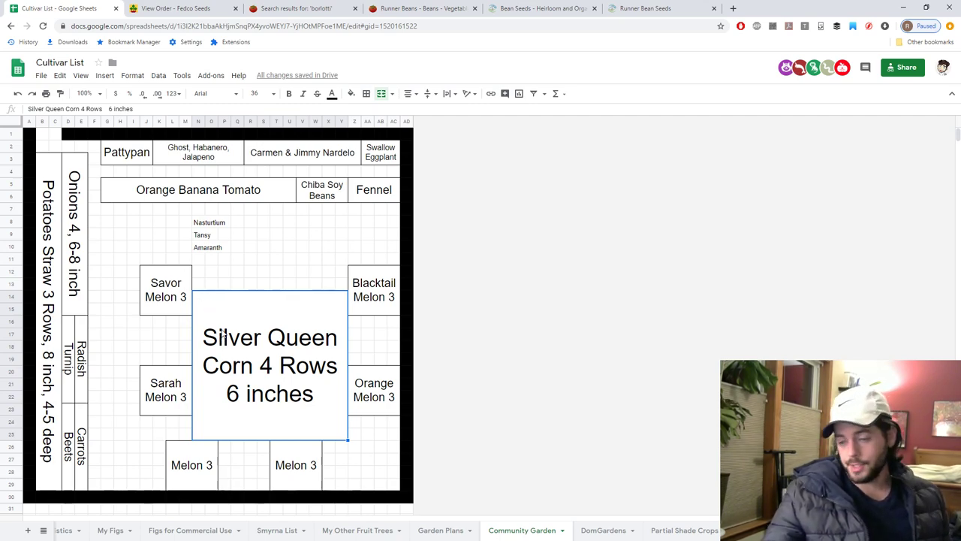
click(253, 275)
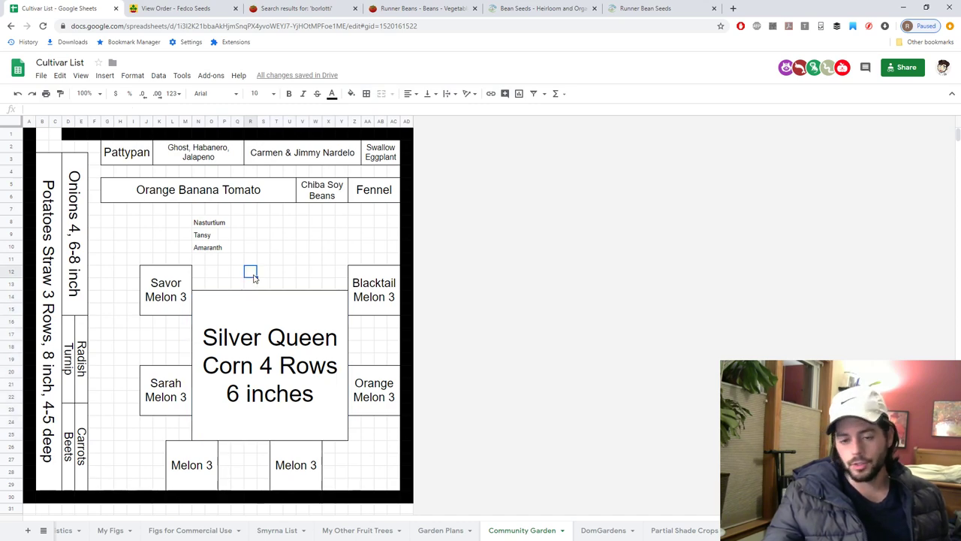
- Examine the Silver Queen corn plot and the empty space directly above it
click(250, 314)
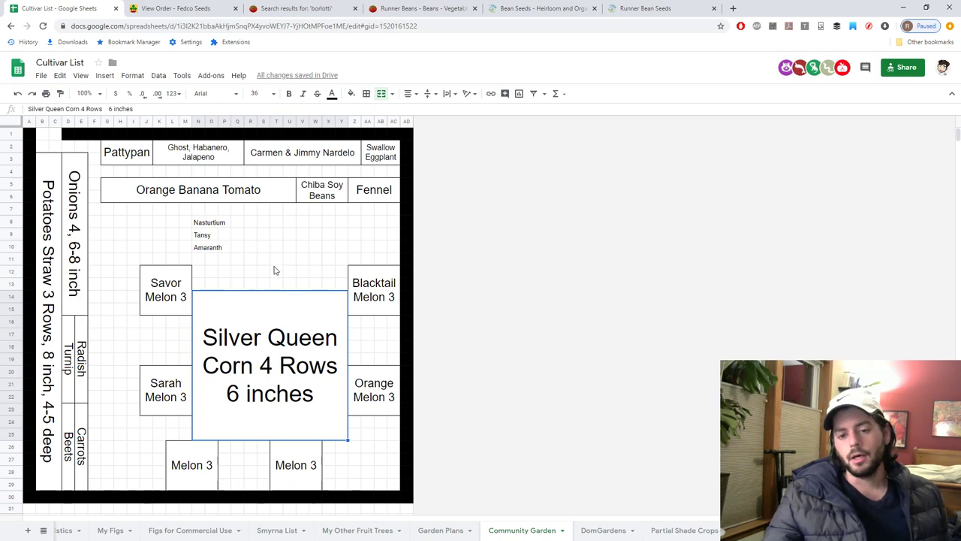
drag(261, 263, 281, 285)
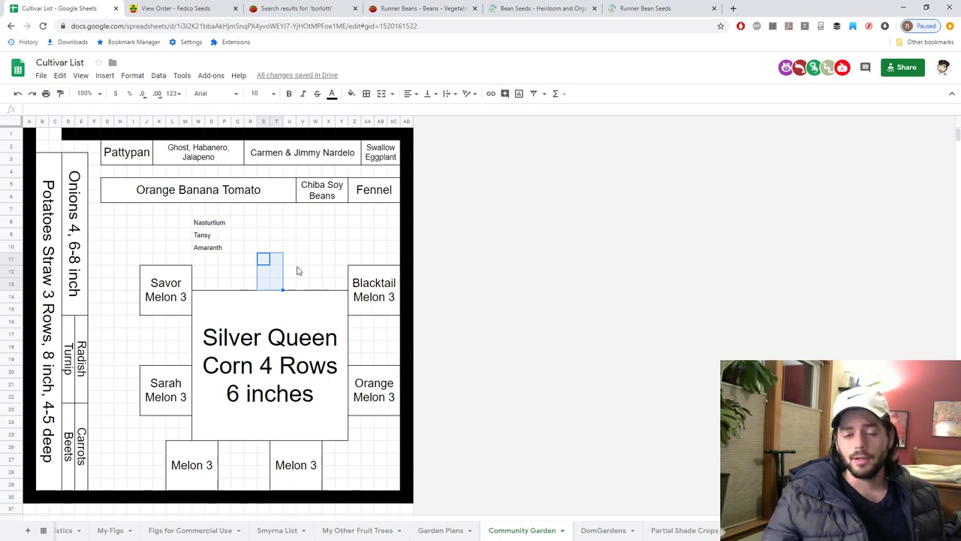
drag(289, 260, 198, 268)
click(253, 247)
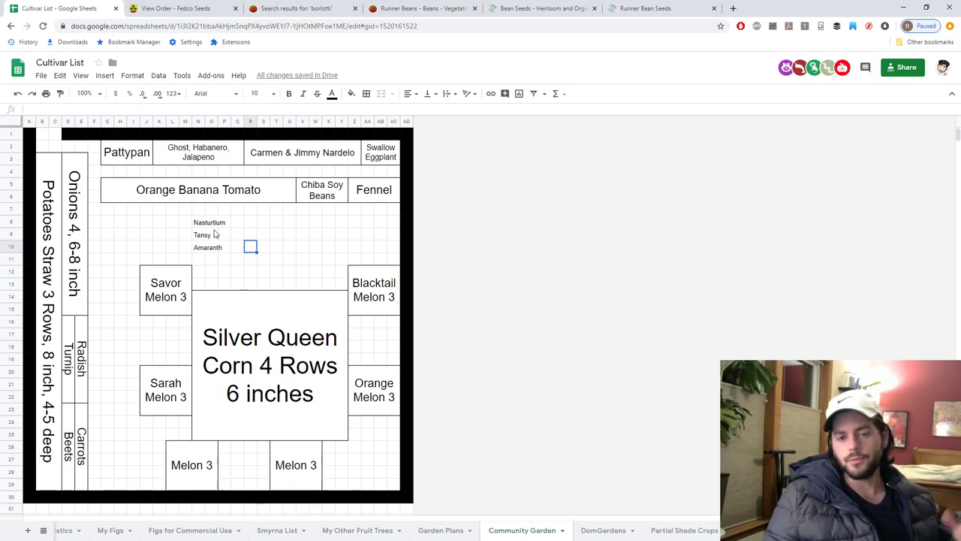
- Look over the row of peppers and Swallow Eggplant, along with the Savor Melon and Blacktail Melon plots
drag(188, 152, 377, 155)
click(377, 156)
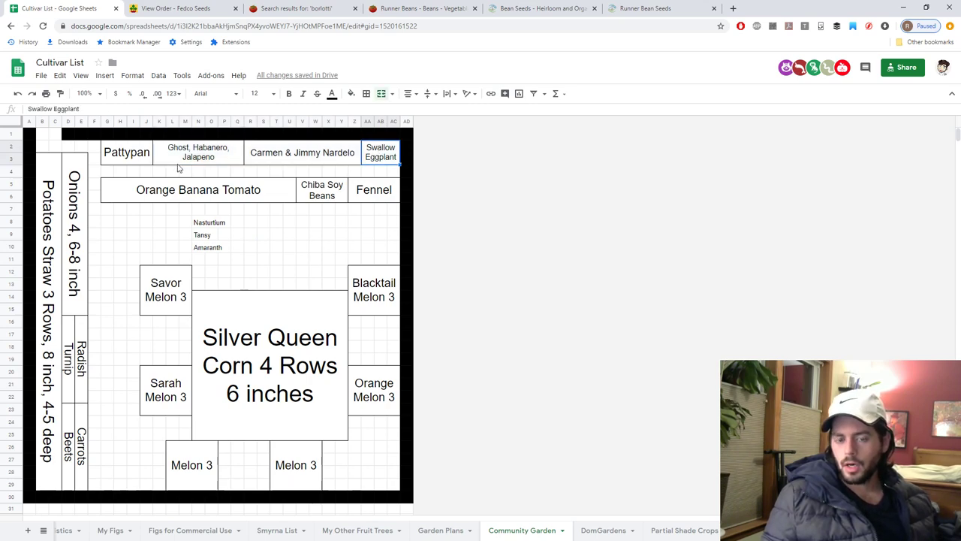
click(162, 281)
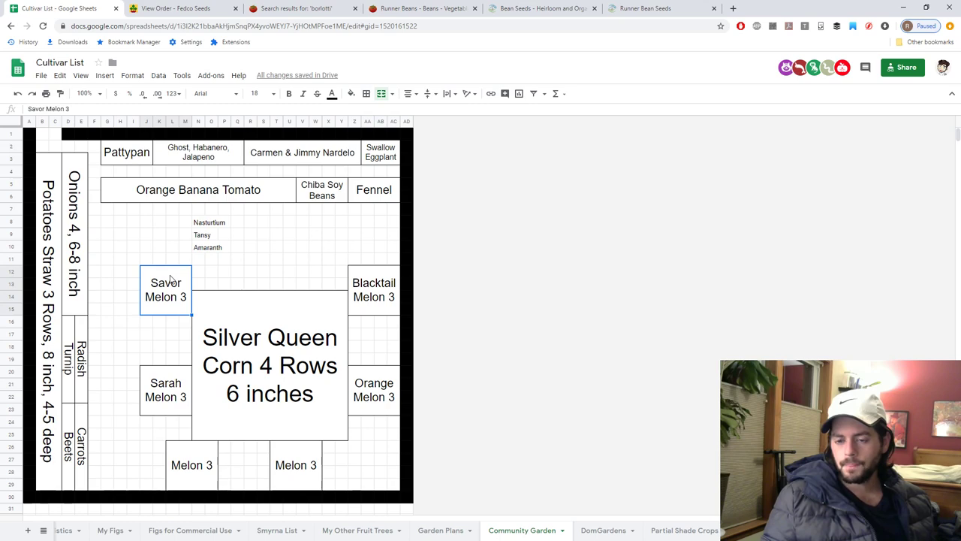
click(381, 284)
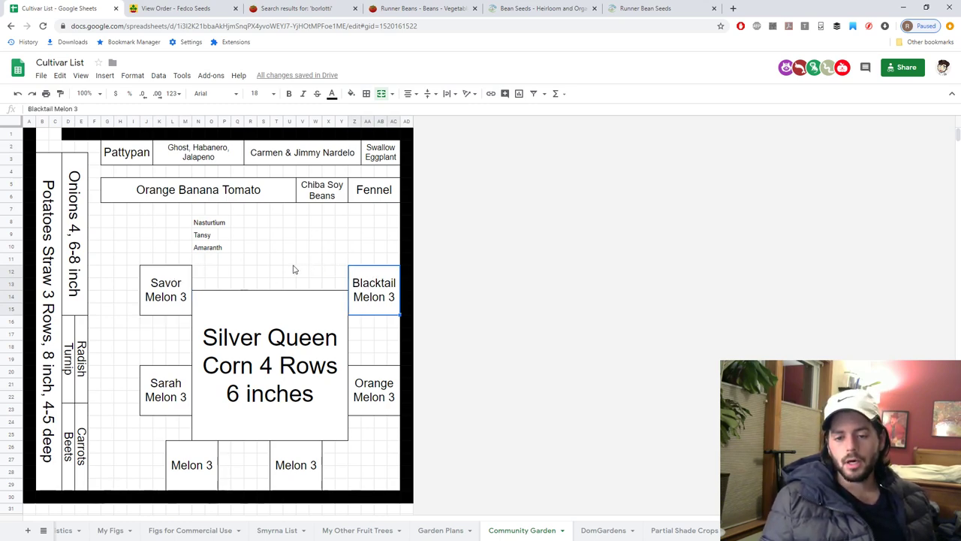
- Examine the potato and onion beds together with the adjoining root-crop beds, and compare them with the Savor Melon plot
click(50, 218)
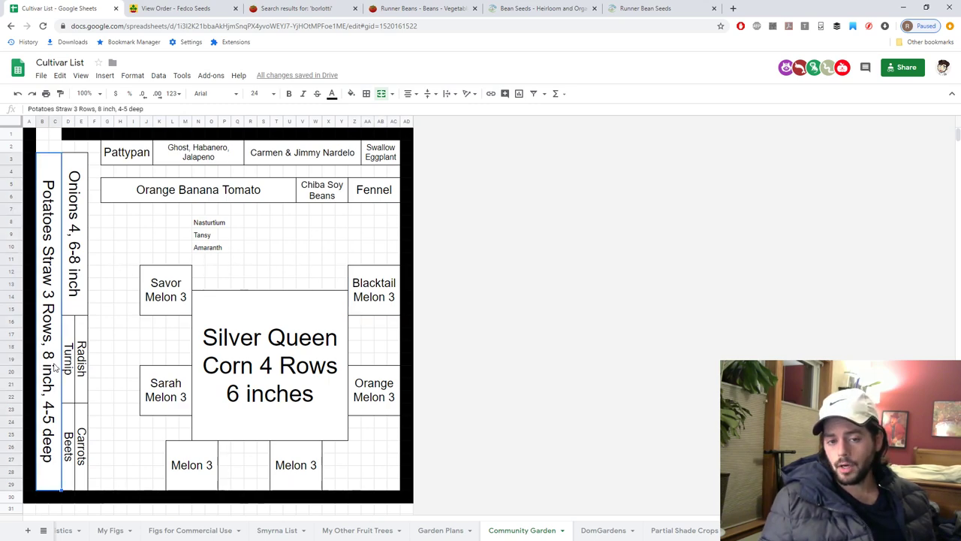
click(74, 233)
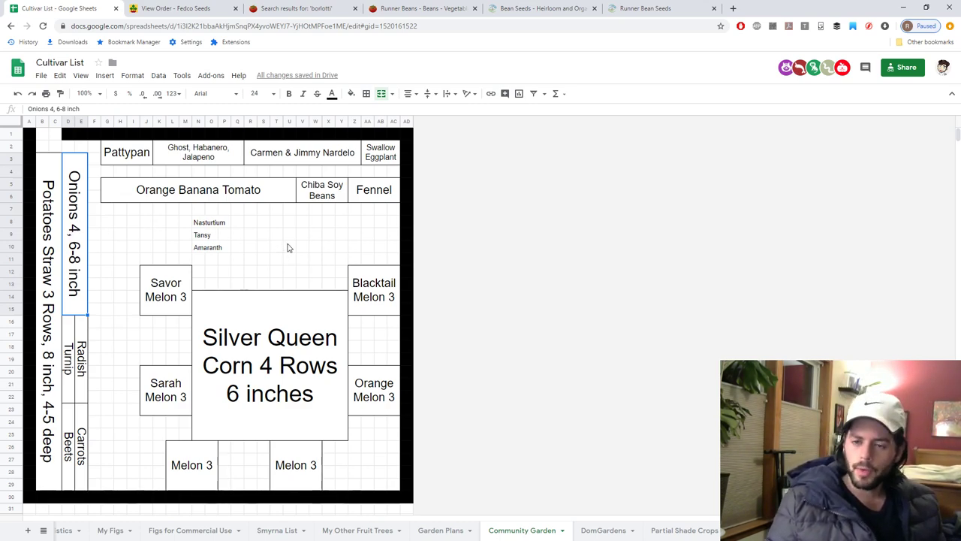
shift+click(59, 234)
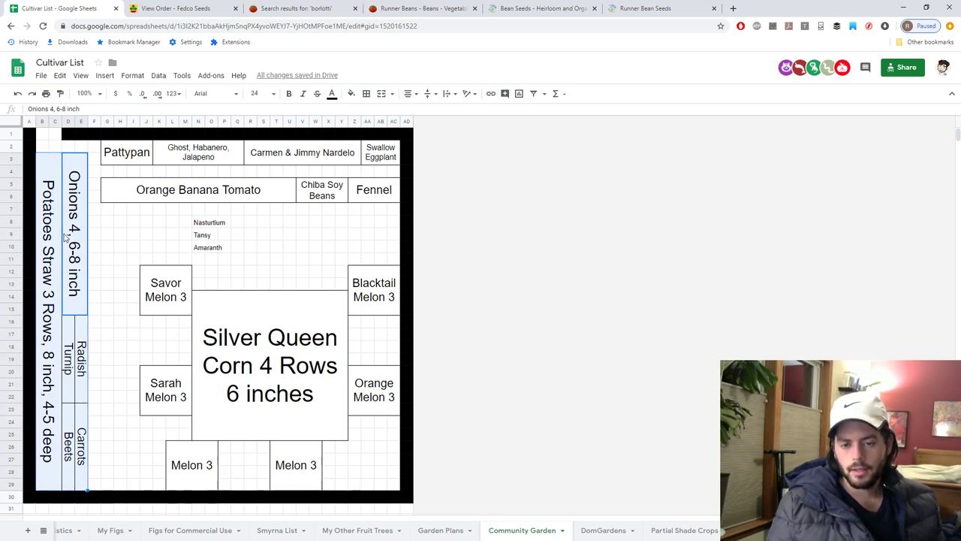
click(133, 241)
click(174, 292)
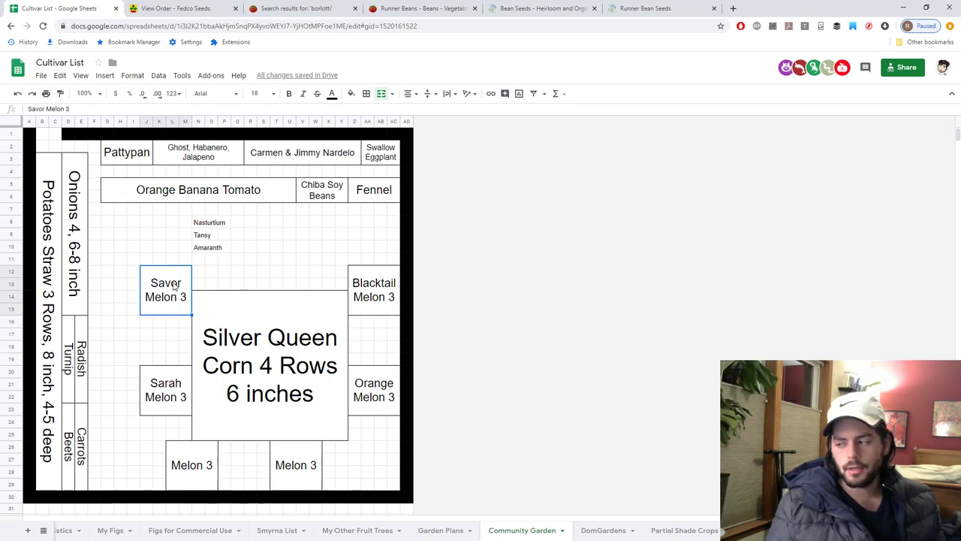
drag(75, 229, 45, 235)
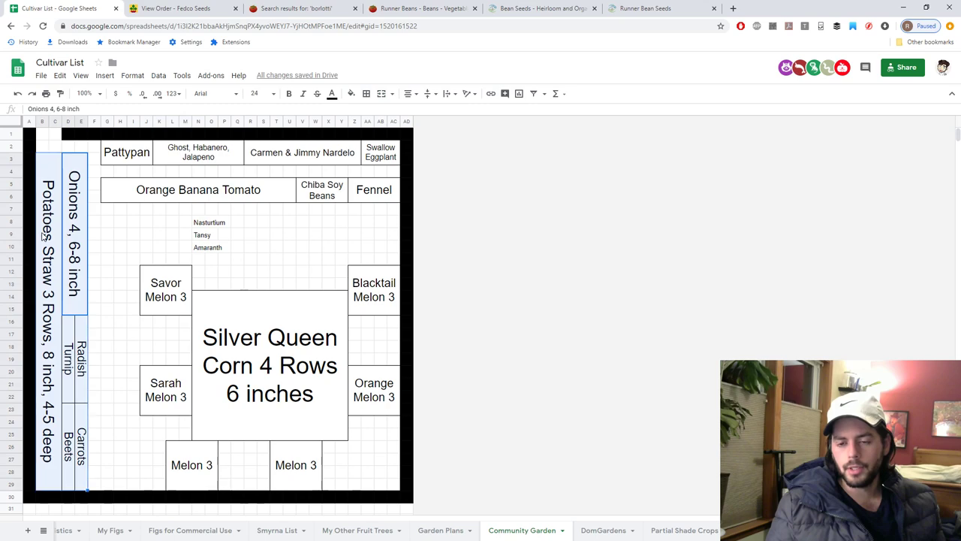
- Review the Orange Banana Tomato, Chiba Soy Beans and Fennel row alongside the pepper row and the onion and potato beds
click(173, 196)
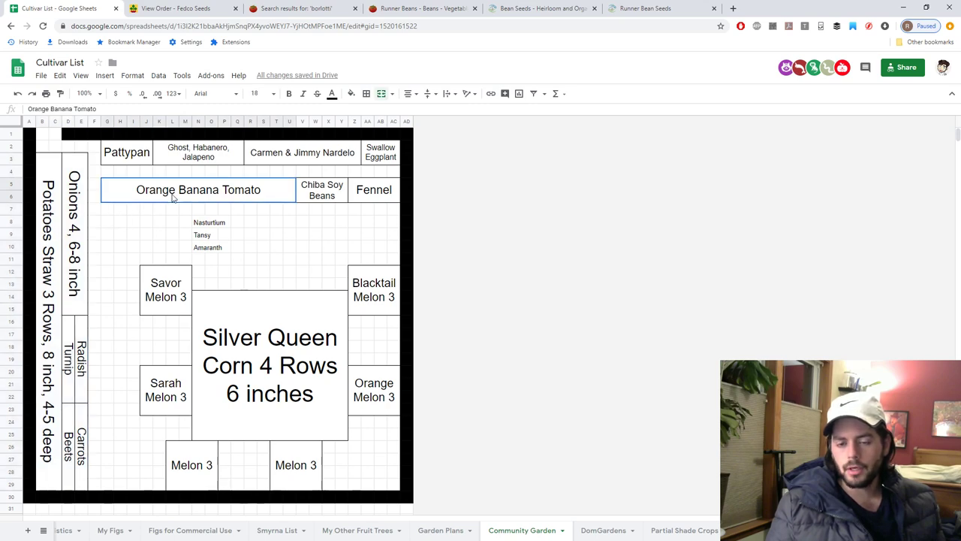
click(326, 199)
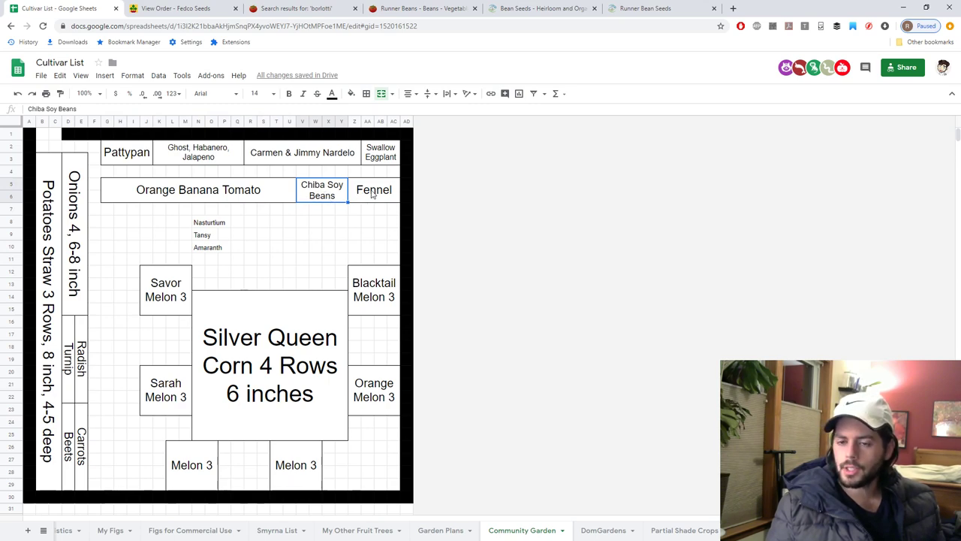
click(74, 229)
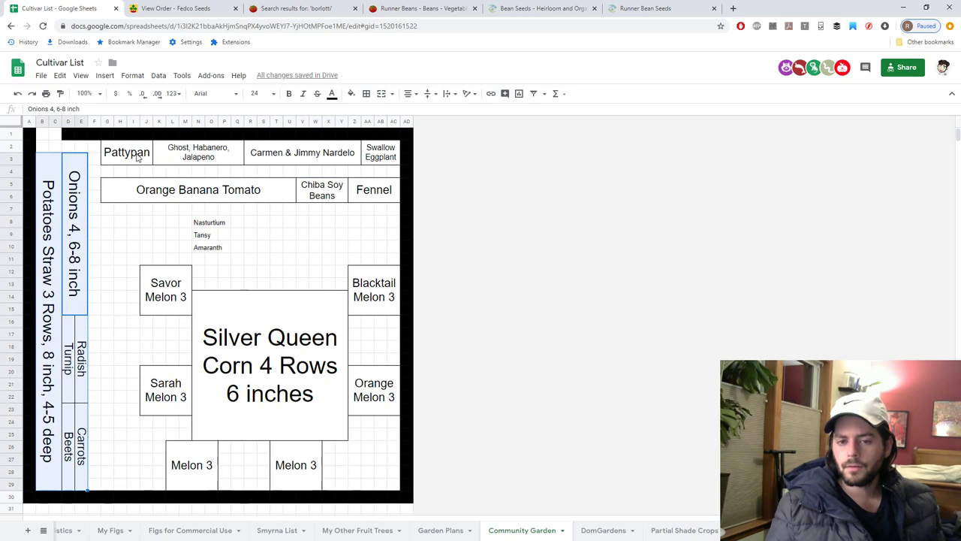
drag(138, 158, 381, 159)
click(157, 189)
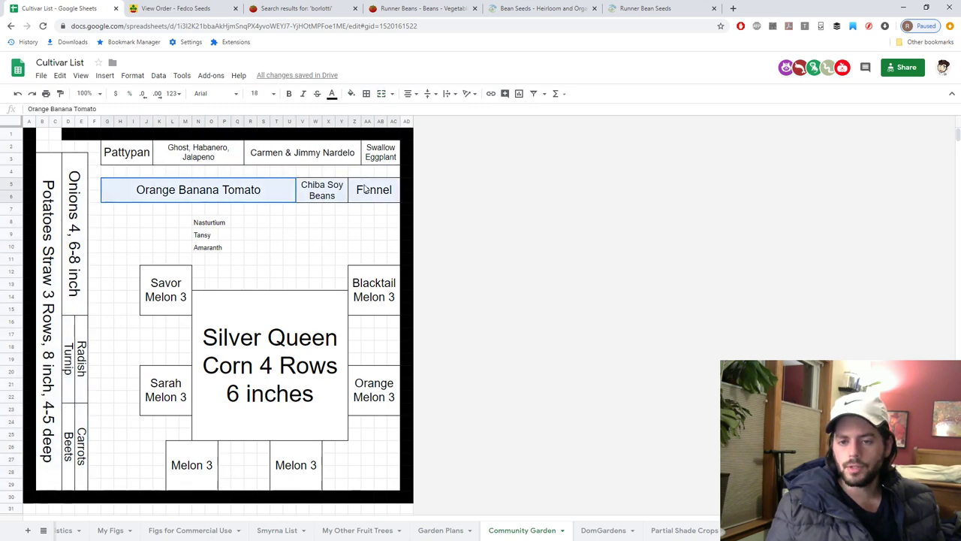
shift+click(364, 189)
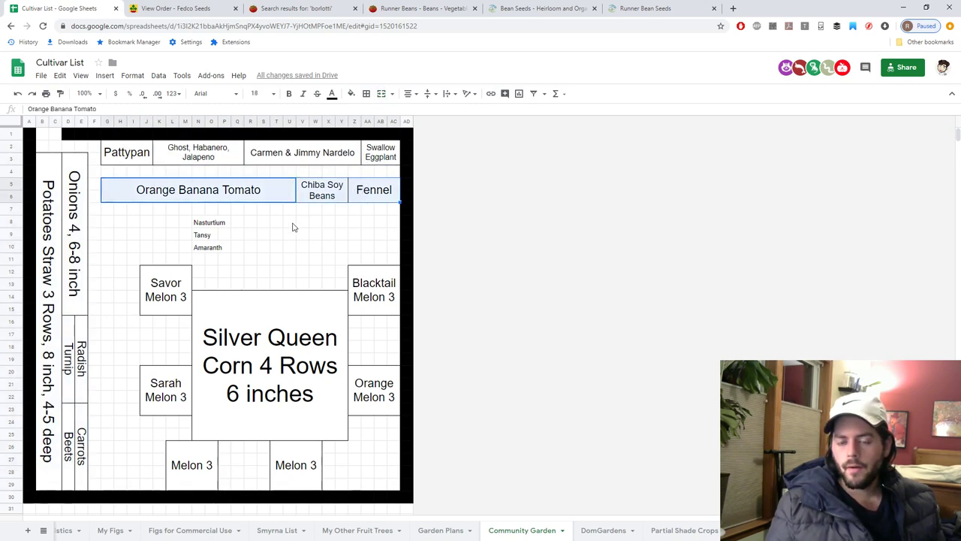
click(265, 233)
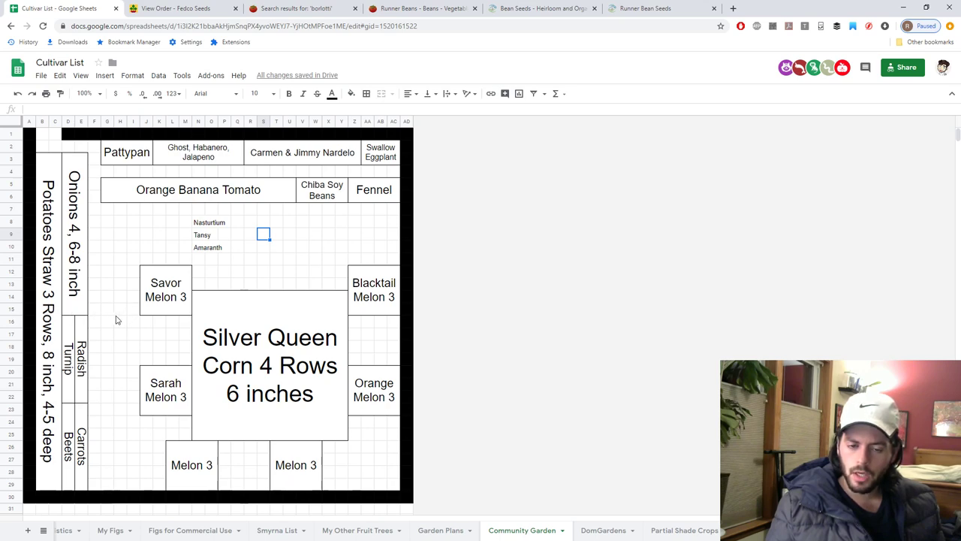
- Highlight the onion, potato and root-crop beds and look at the Savor, Blacktail and two unnamed melon plots
drag(84, 244, 54, 264)
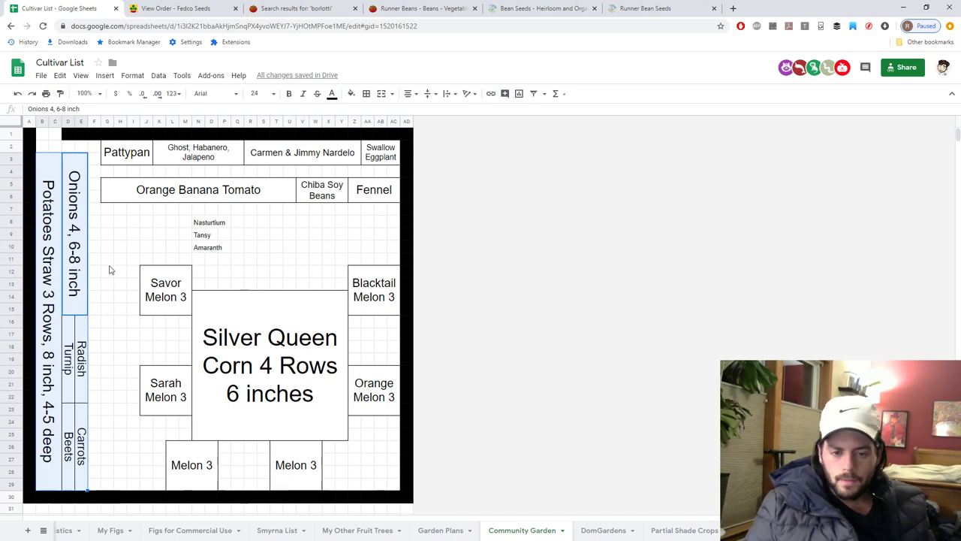
click(161, 287)
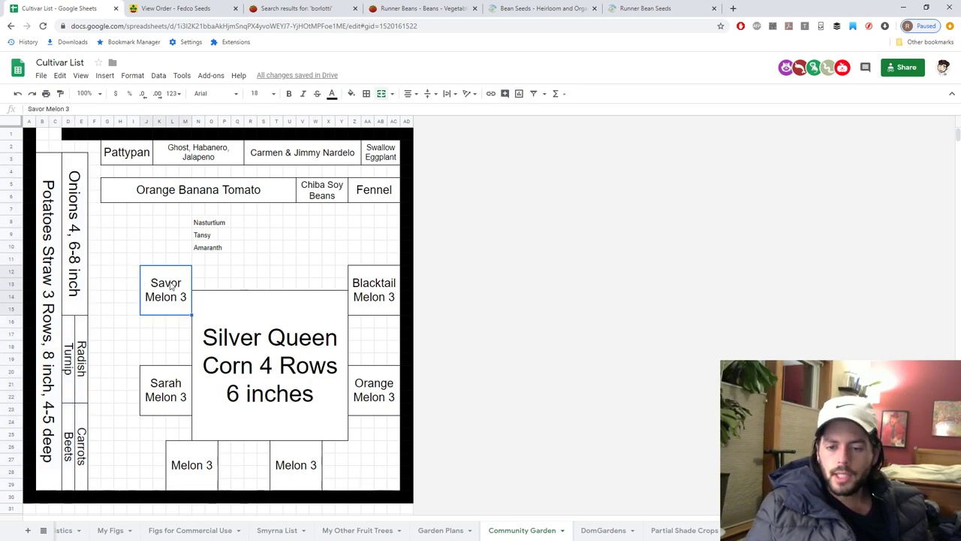
click(356, 282)
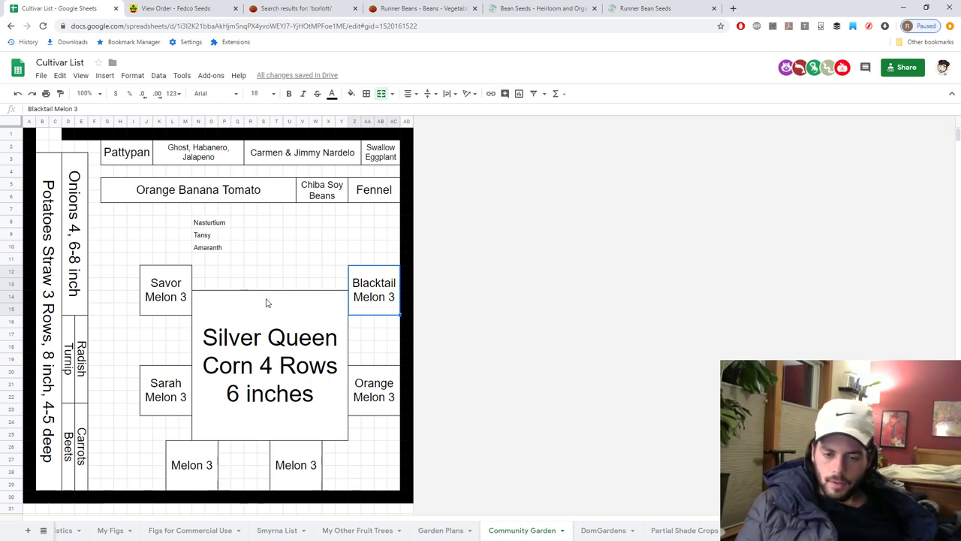
click(284, 461)
click(201, 464)
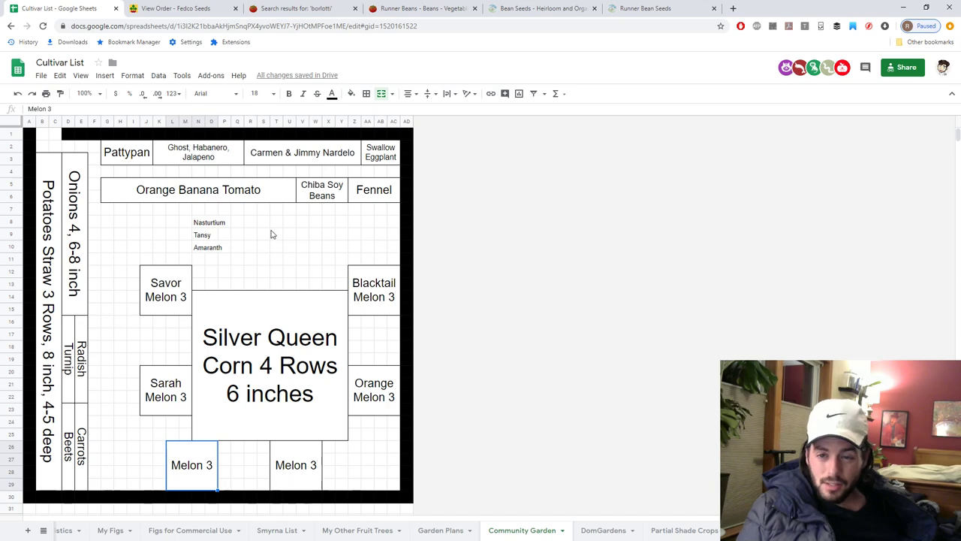
- Go through the Blacktail, Orange, Sarah and two unnamed melon plots around the corn
click(372, 289)
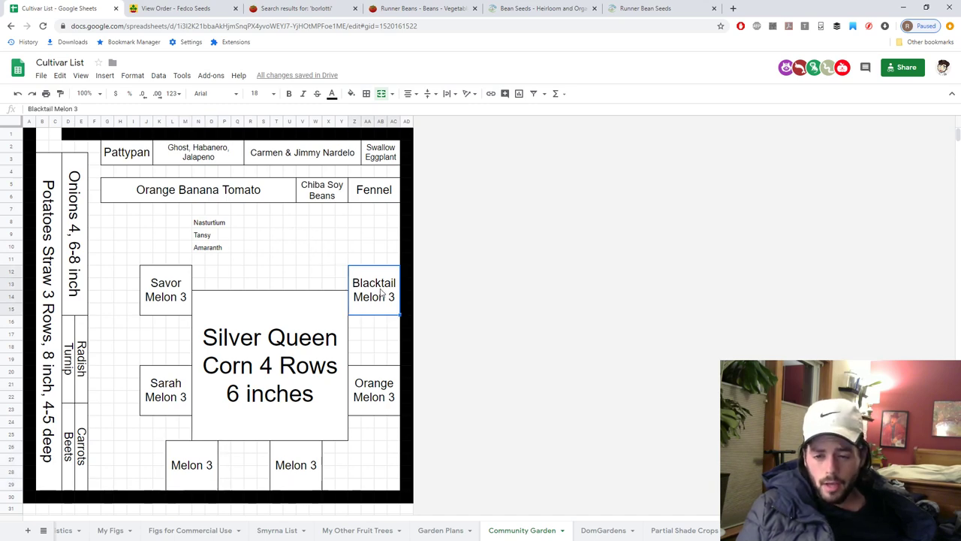
click(373, 398)
click(184, 391)
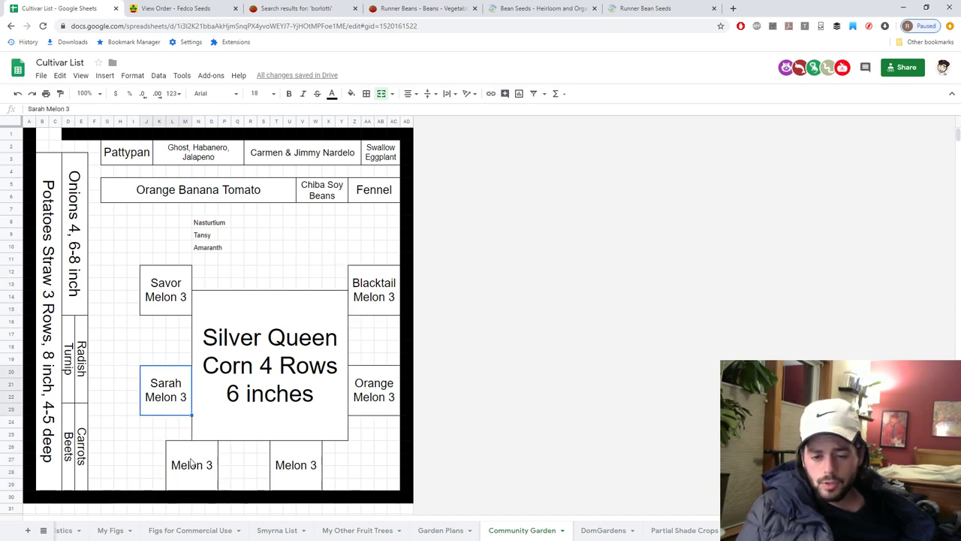
click(193, 463)
click(291, 464)
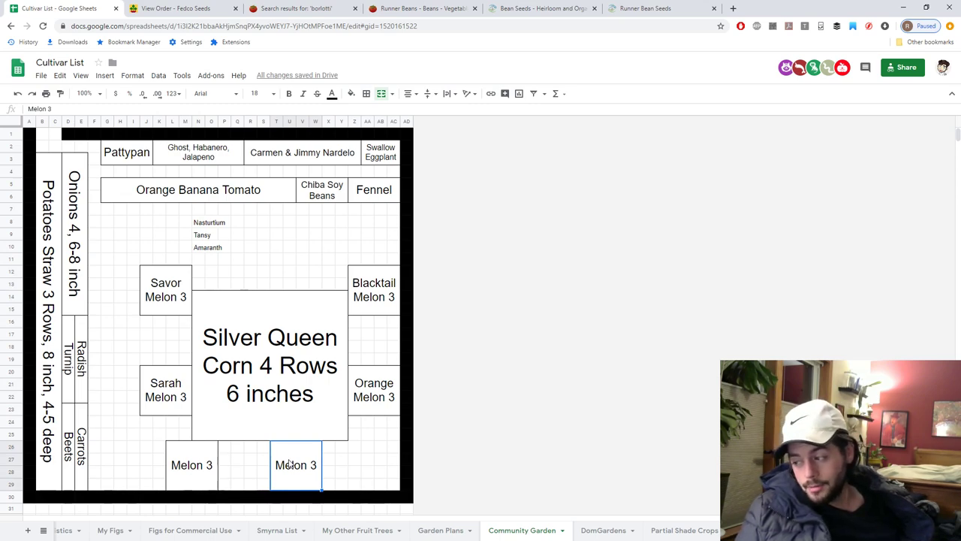
- Copy an unnamed "Melon 3" plot into the empty space directly above the corn plot, starting at cell R10
drag(250, 259, 285, 292)
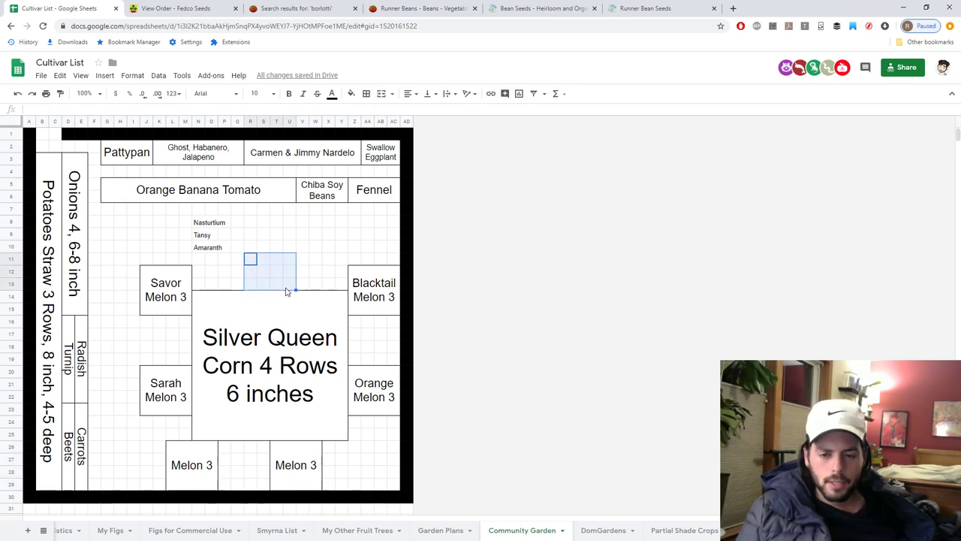
click(368, 296)
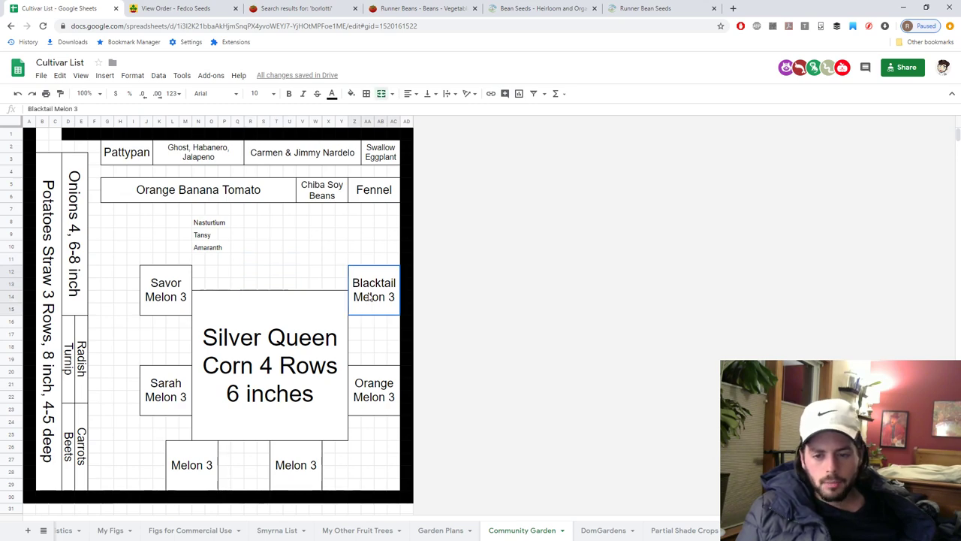
click(296, 464)
key(ctrl+c)
click(253, 245)
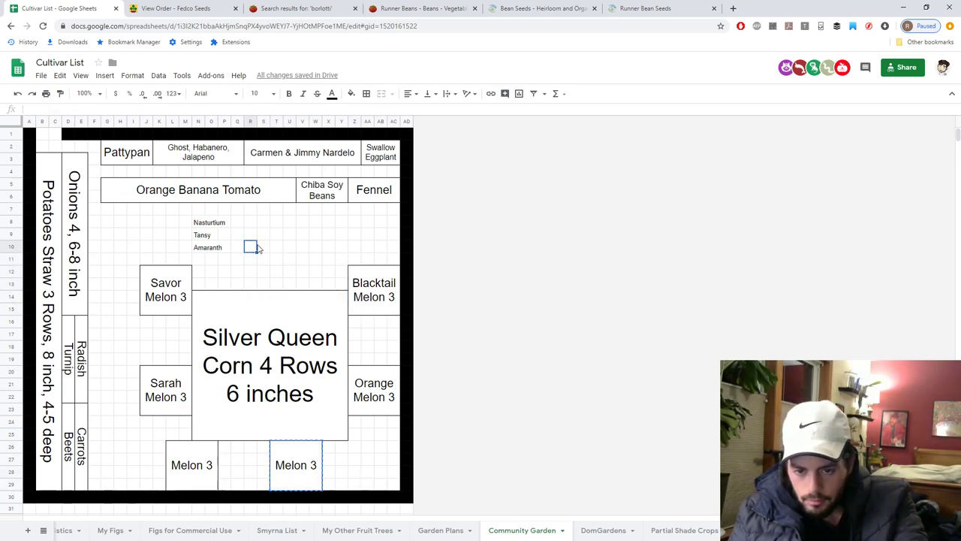
key(ctrl+v)
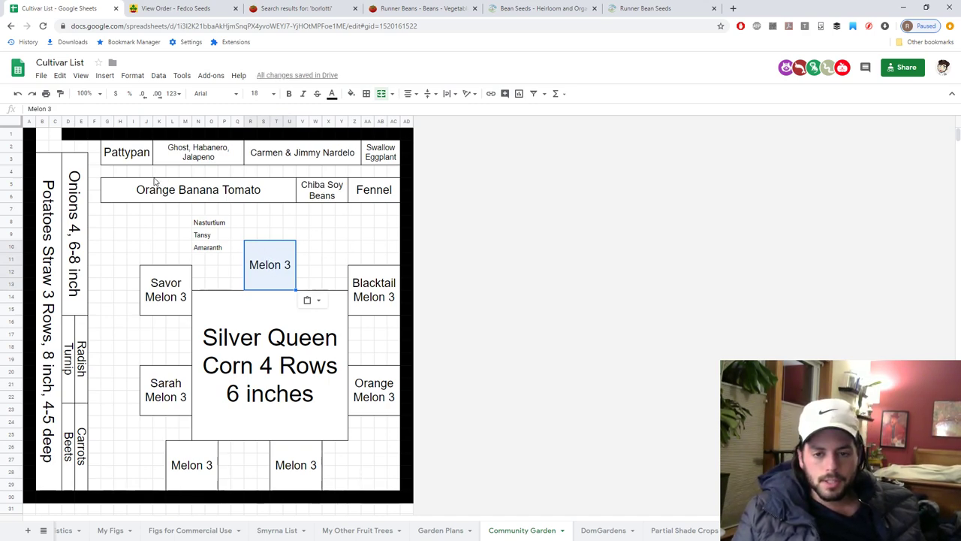
click(325, 225)
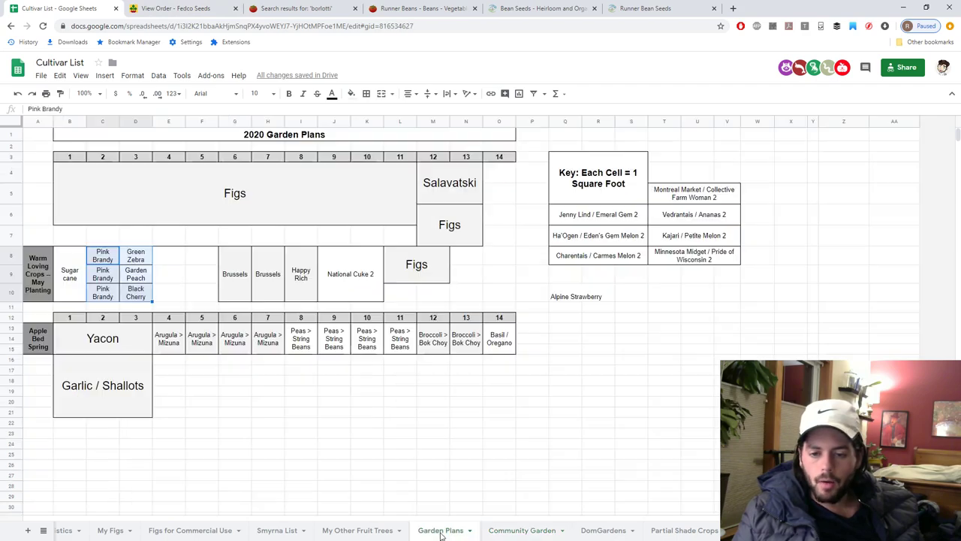
- Open the Garden Plans sheet and look at the National Cuke 2, Happy Rich and Brussels plots
click(441, 531)
click(505, 531)
click(437, 530)
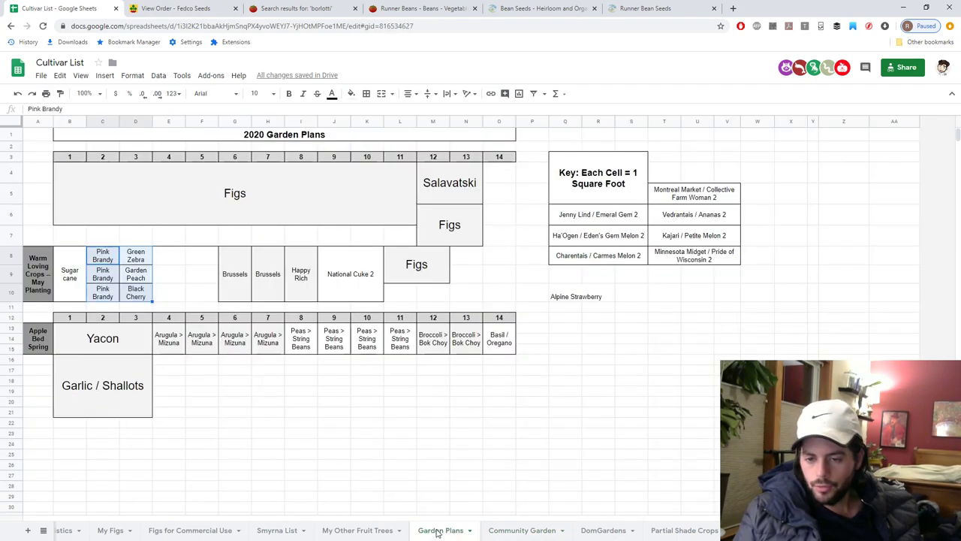
click(361, 276)
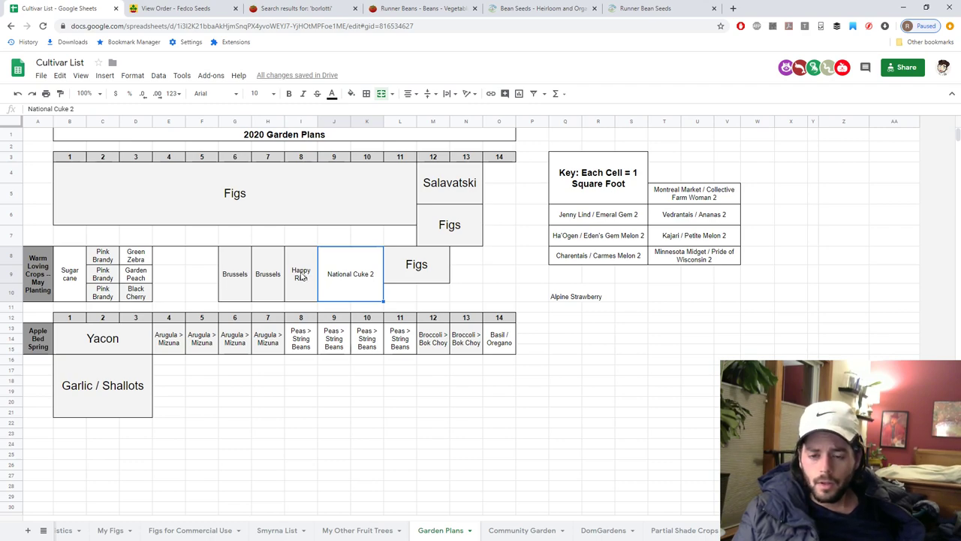
drag(300, 276, 231, 279)
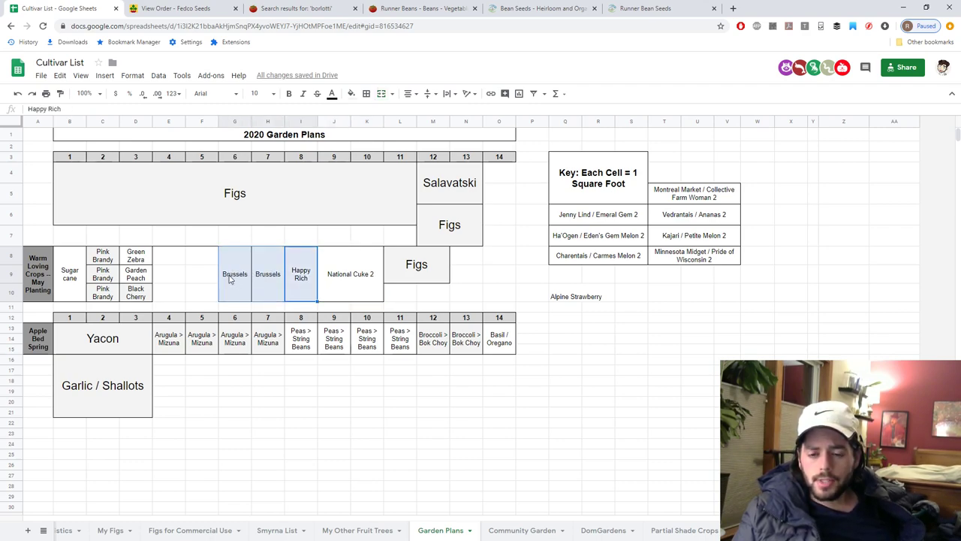
- Examine the Apple Bed Spring row from Arugula > Mizuna to Basil / Oregano, the tomato block and the Brussels and Happy Rich plots
click(179, 340)
drag(180, 341, 495, 342)
click(495, 342)
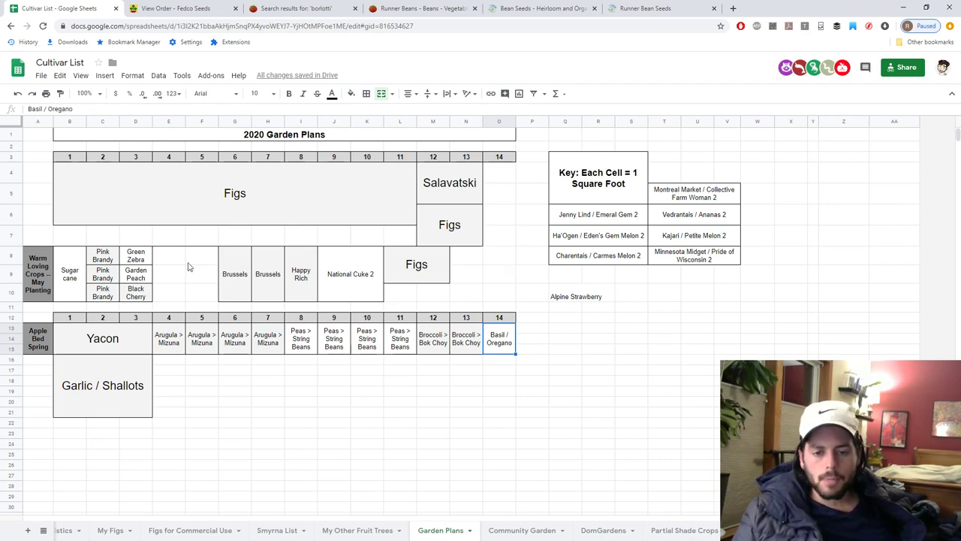
drag(103, 258, 139, 298)
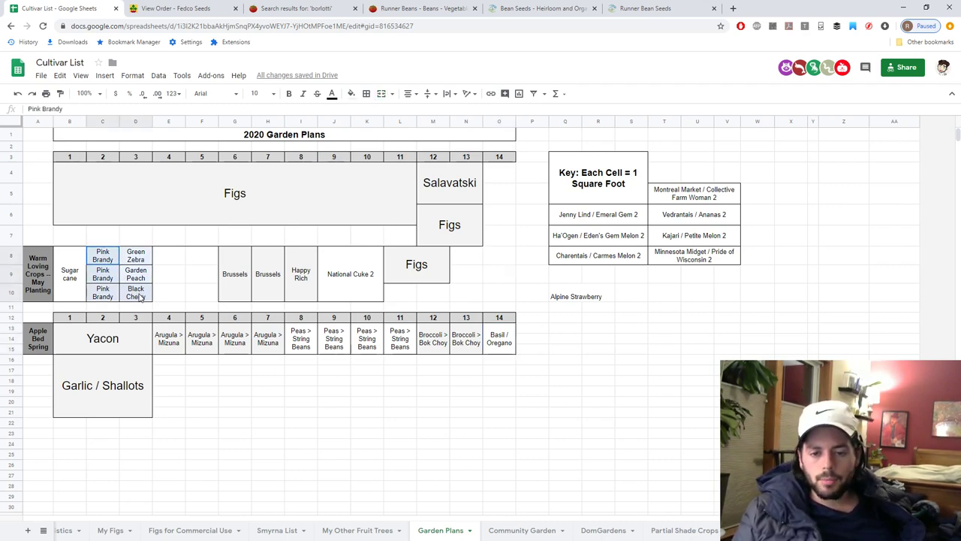
click(240, 283)
drag(240, 283, 305, 295)
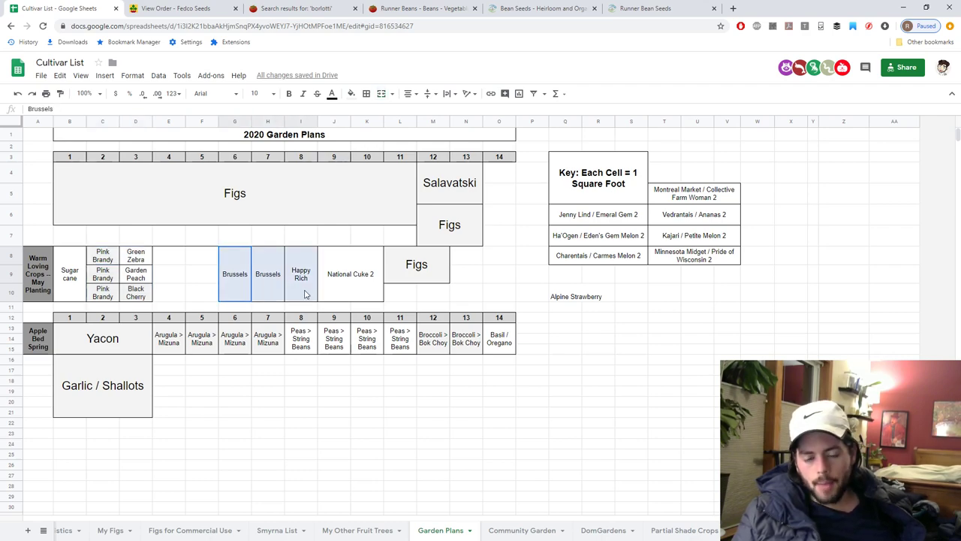
- Review the Apple Bed Spring row from Arugula > Mizuna to Broccoli > Bok Choy, and the entire Community Garden layout
drag(165, 342, 476, 341)
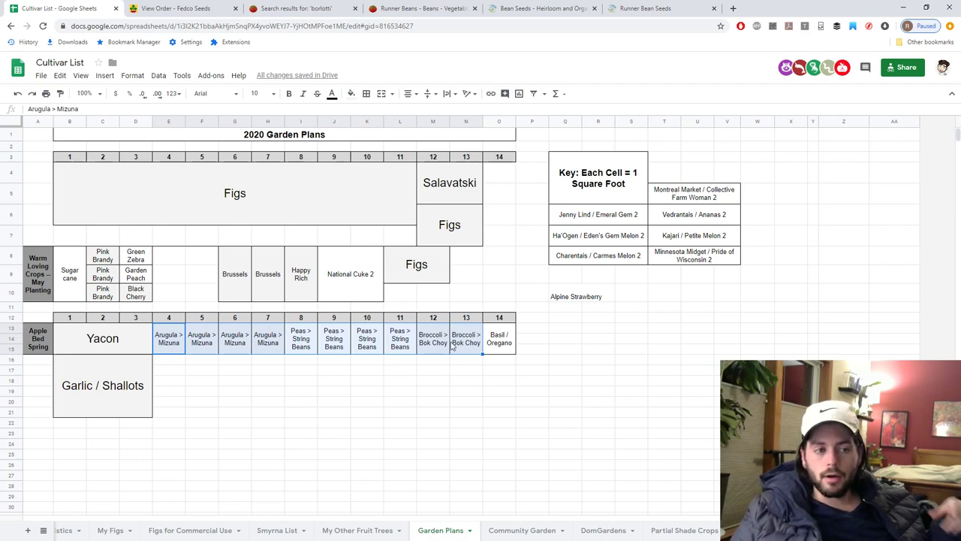
click(398, 385)
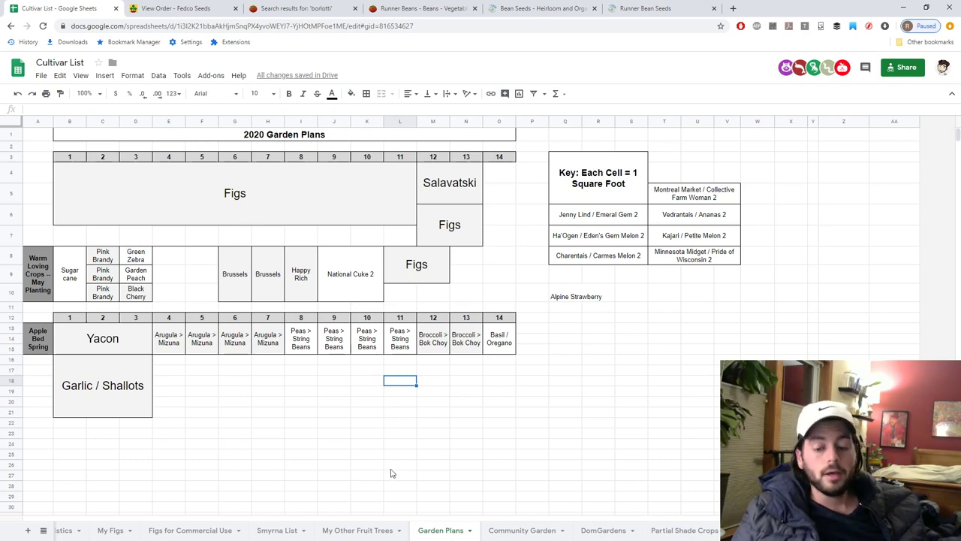
click(522, 530)
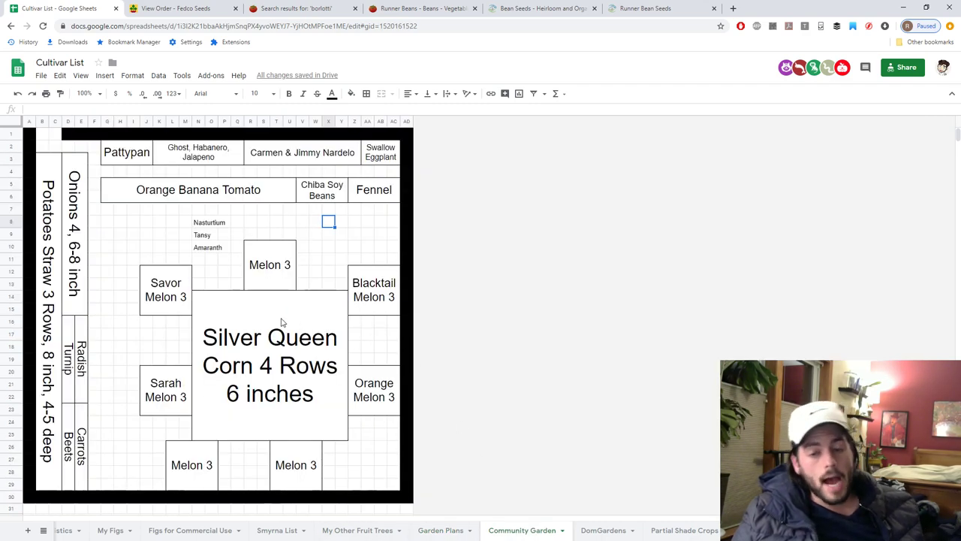
click(319, 250)
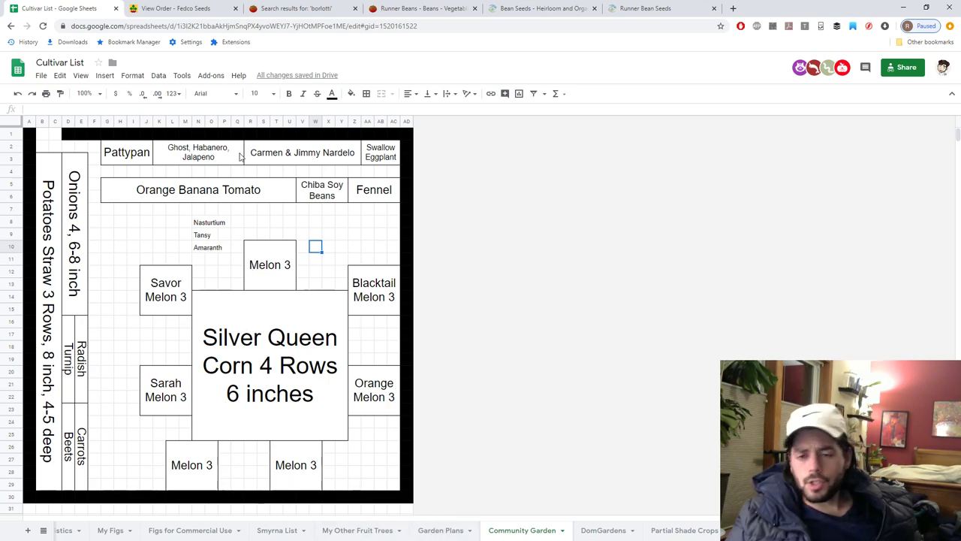
key(ctrl+a)
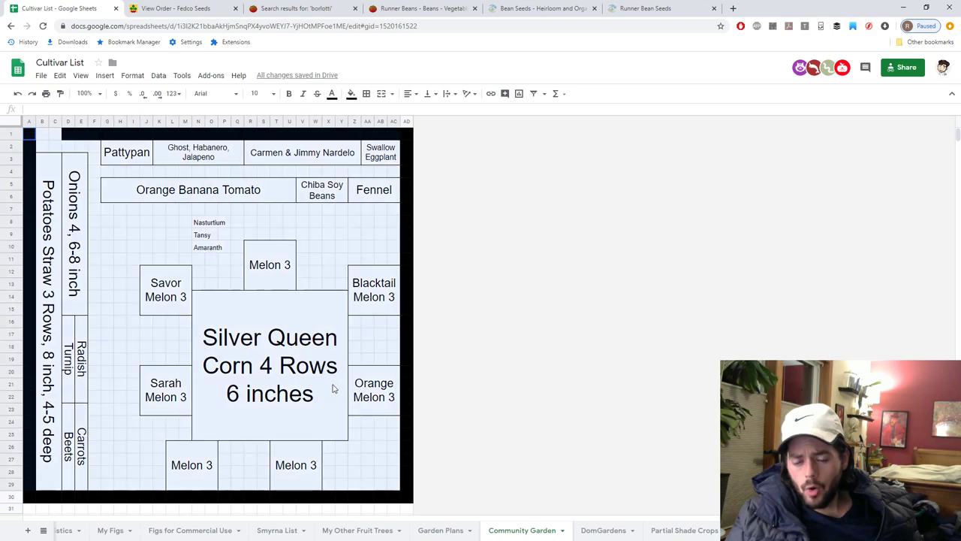
click(313, 250)
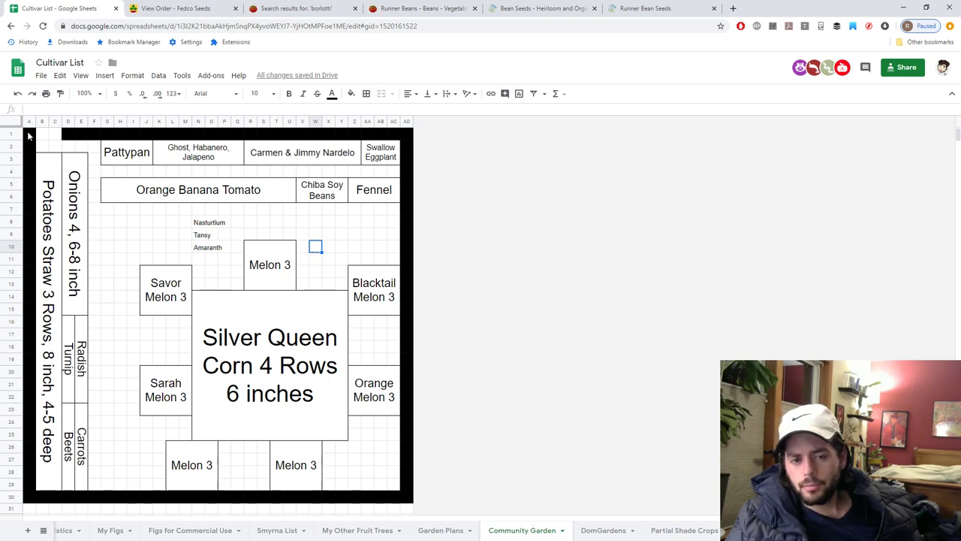
key(ctrl+a)
click(328, 271)
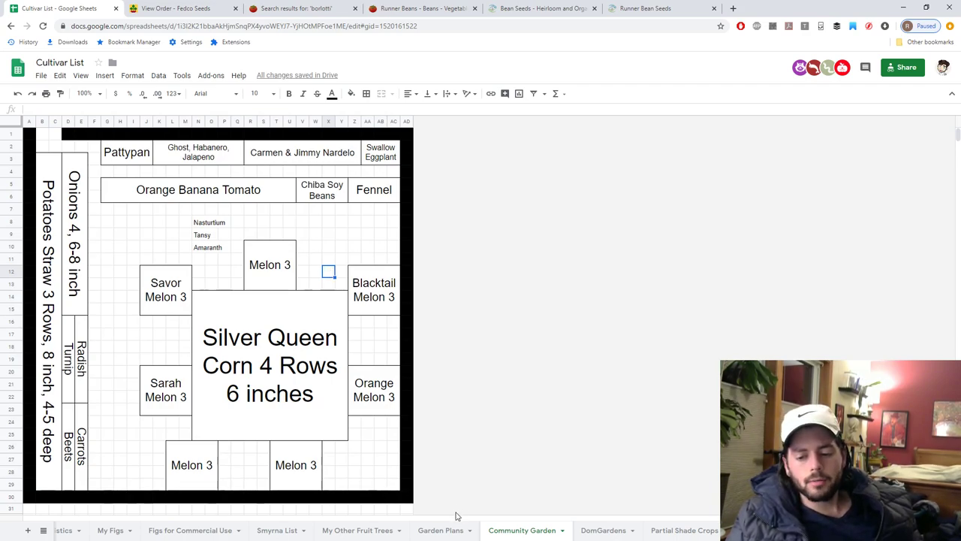
- Go back to the Garden Plans sheet and look over the Apple Bed Spring row from Basil / Oregano to Arugula > Mizuna
click(440, 530)
drag(501, 347, 173, 347)
click(300, 380)
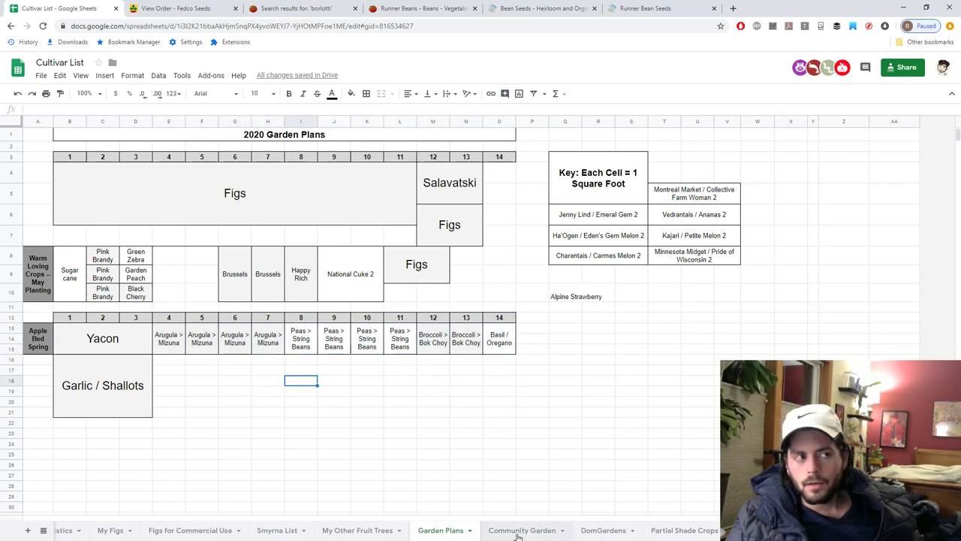
- Examine the Community Garden sheet as a whole, including the Silver Queen corn block, the melon plots above it and the gap beside it
click(518, 531)
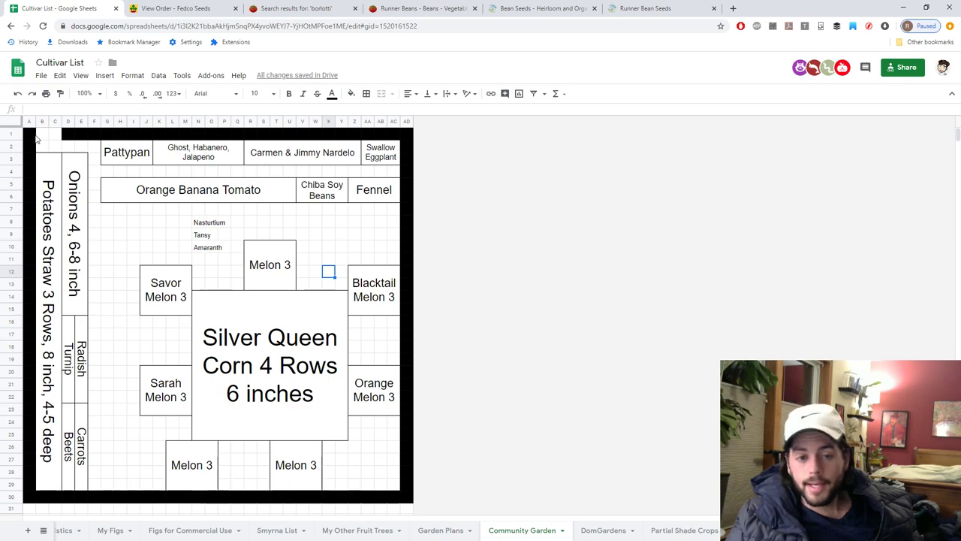
drag(30, 134, 398, 490)
click(365, 359)
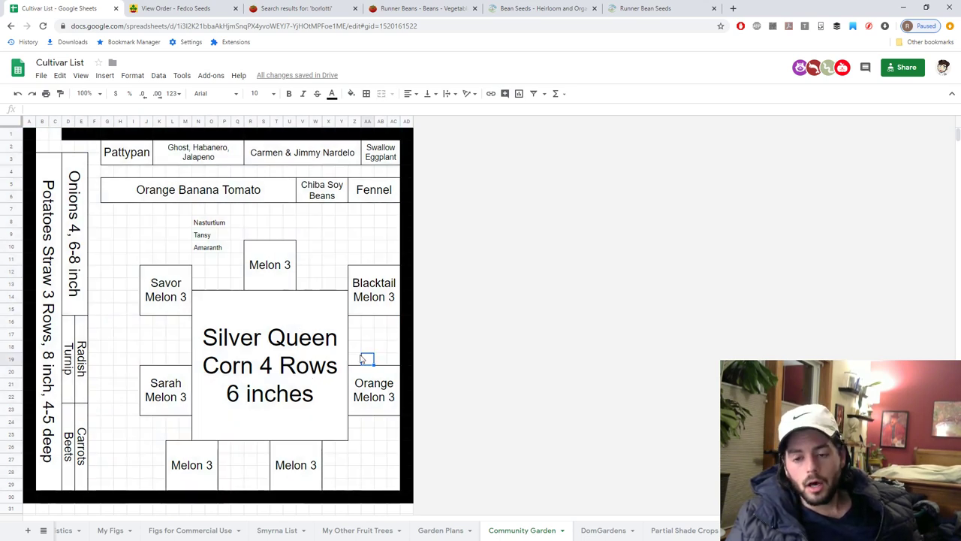
click(356, 346)
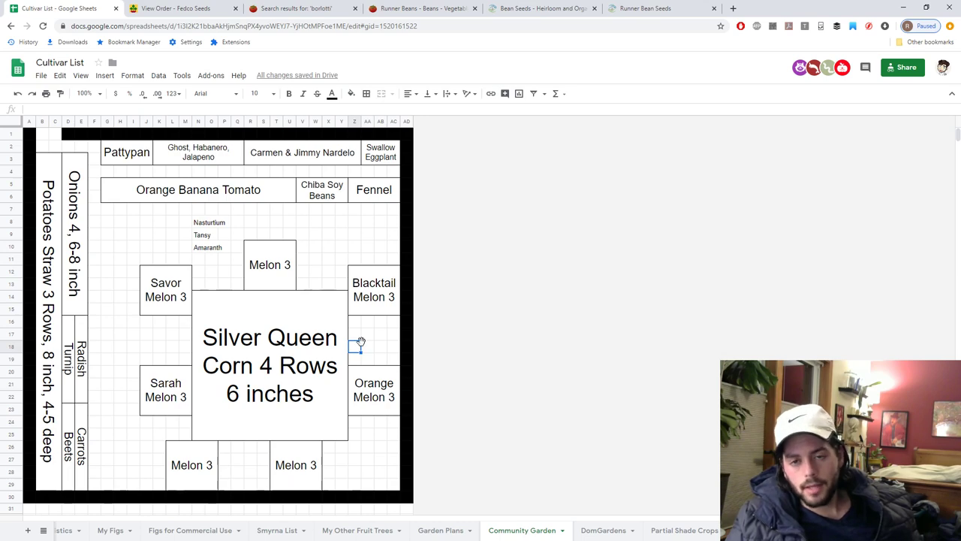
click(305, 368)
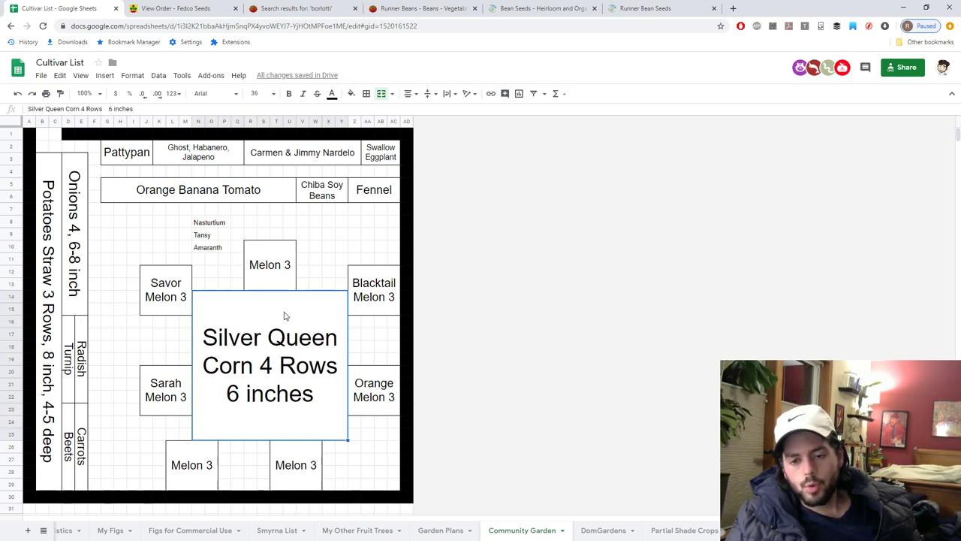
click(276, 256)
click(173, 289)
click(267, 348)
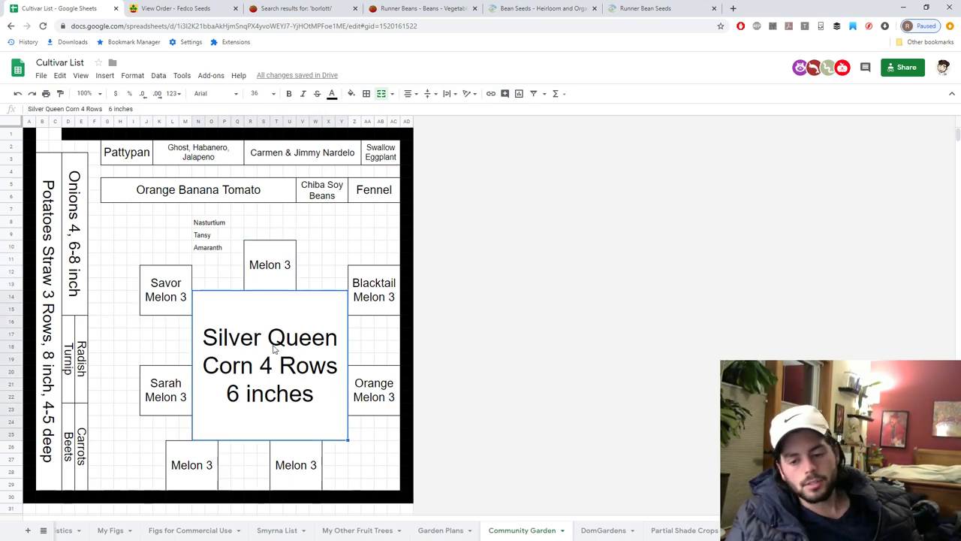
- Examine the spring greens, peas and broccoli plots on the Garden Plans sheet together with the Brussels and Happy Rich plots
click(434, 530)
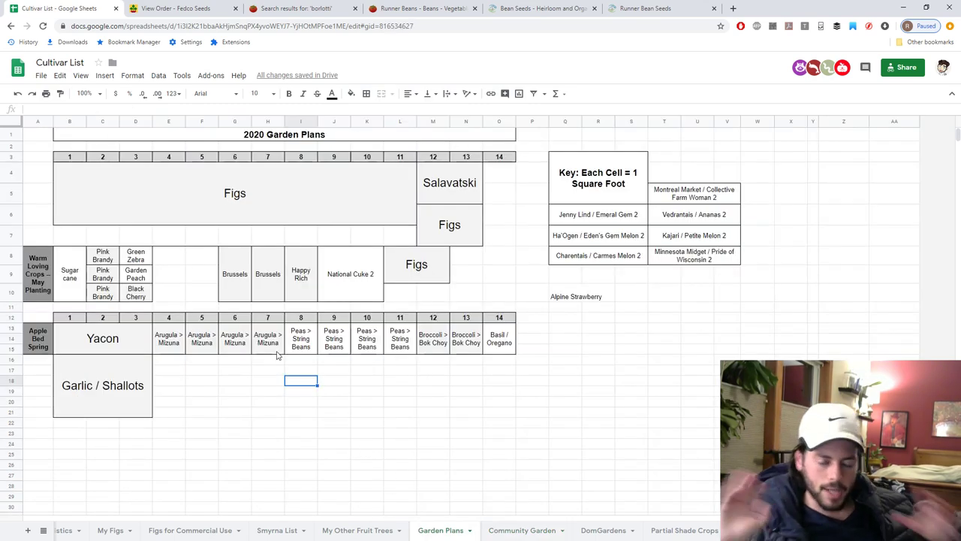
click(171, 346)
drag(171, 346, 467, 346)
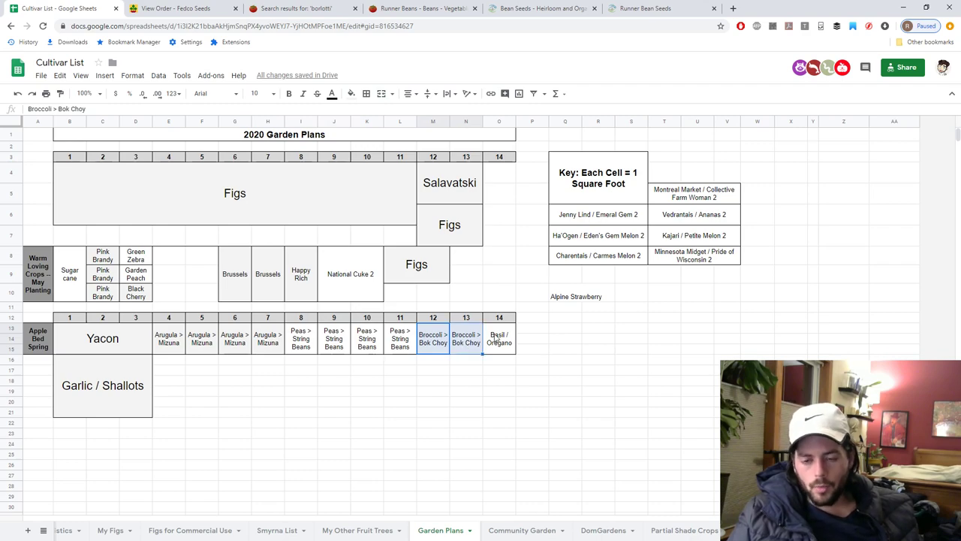
drag(239, 283, 300, 286)
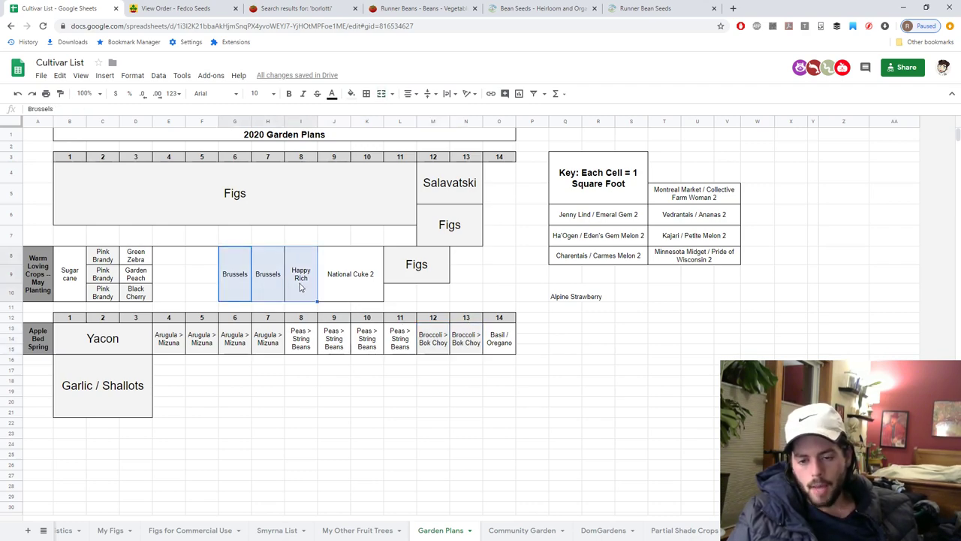
click(299, 286)
drag(229, 285, 295, 289)
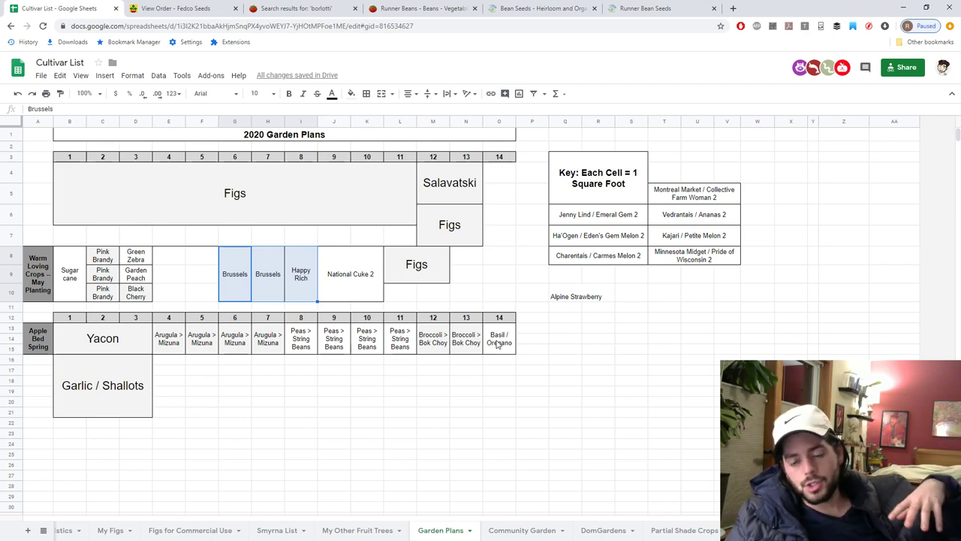
- Look at the National Cuke 2 plot and the Peas > String Beans plots on the Garden Plans sheet
click(513, 531)
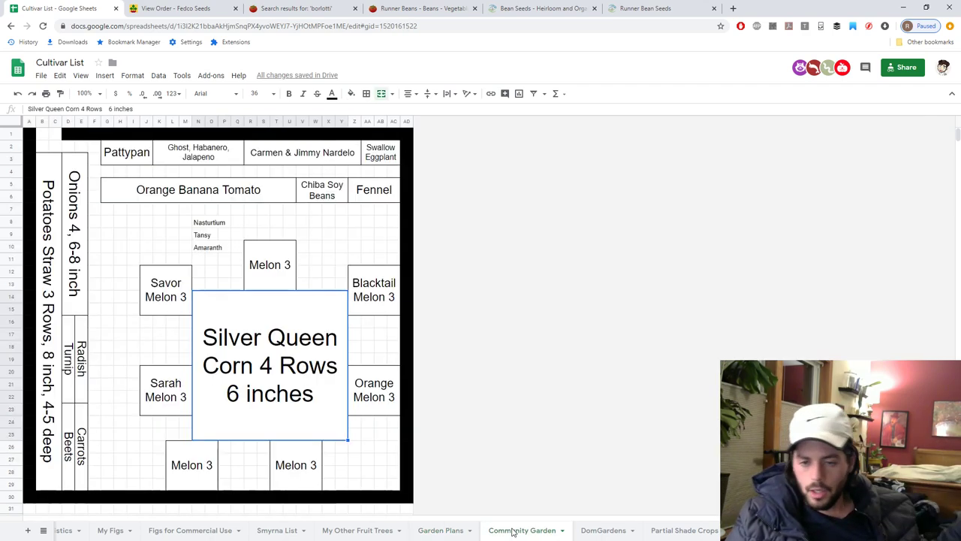
click(443, 530)
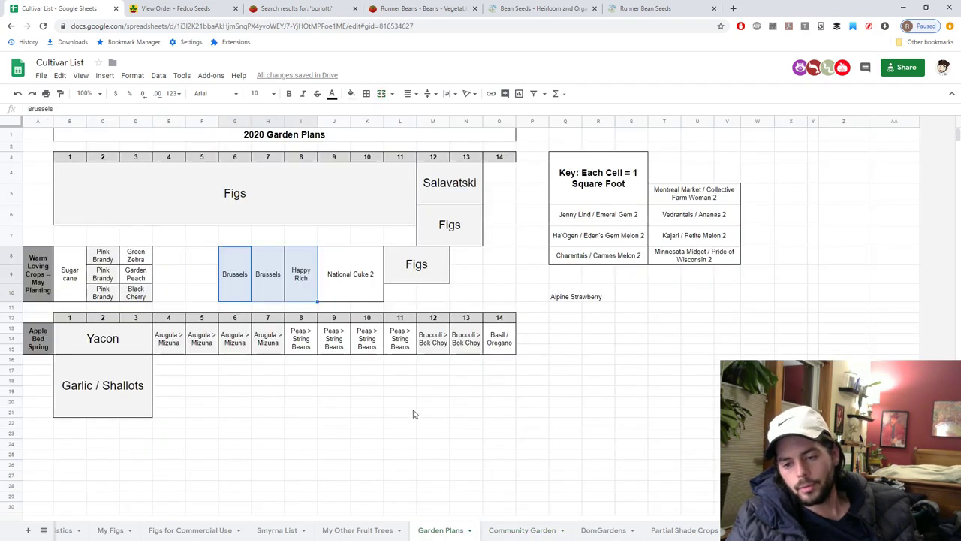
click(356, 275)
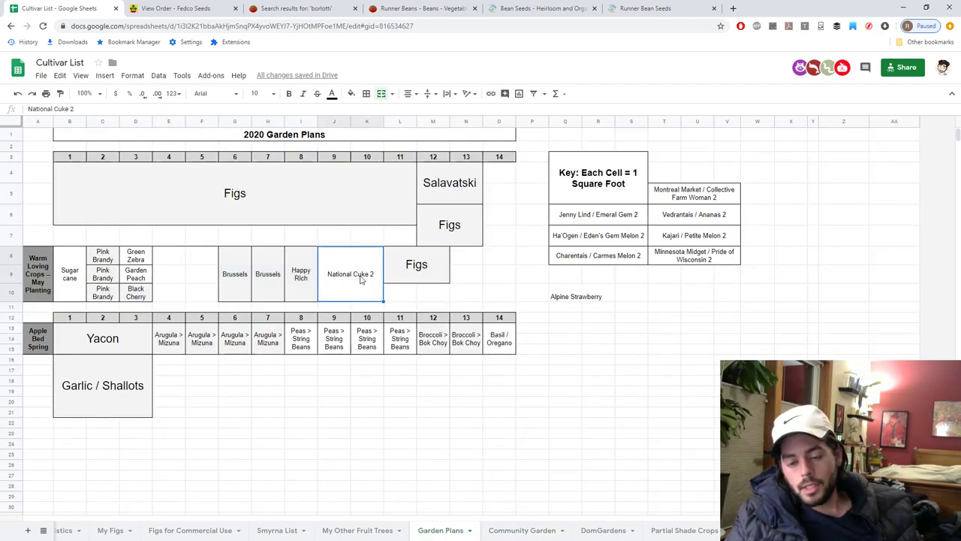
click(389, 342)
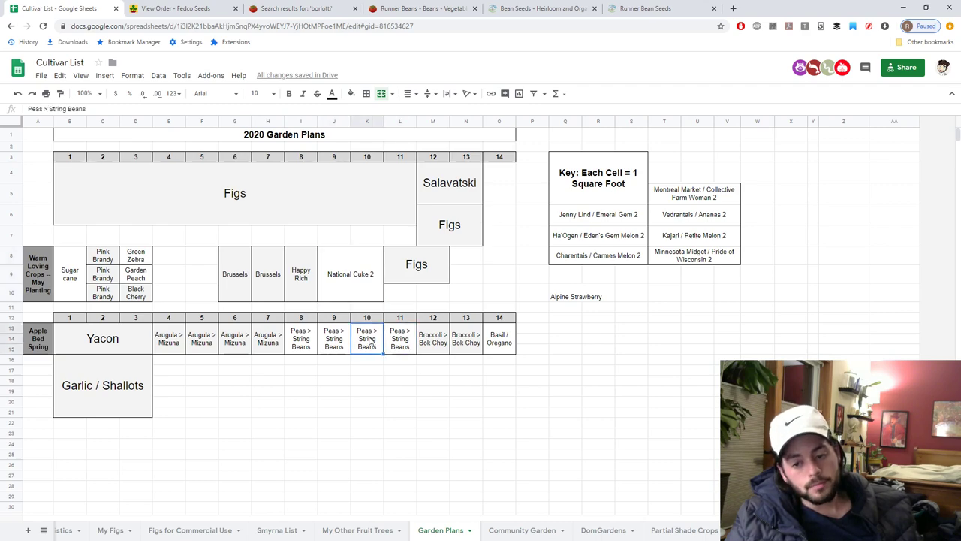
- Open the Community Garden sheet and go through the unnamed melon plot above the corn and the Blacktail, Orange, Savor and Sarah plots
click(497, 529)
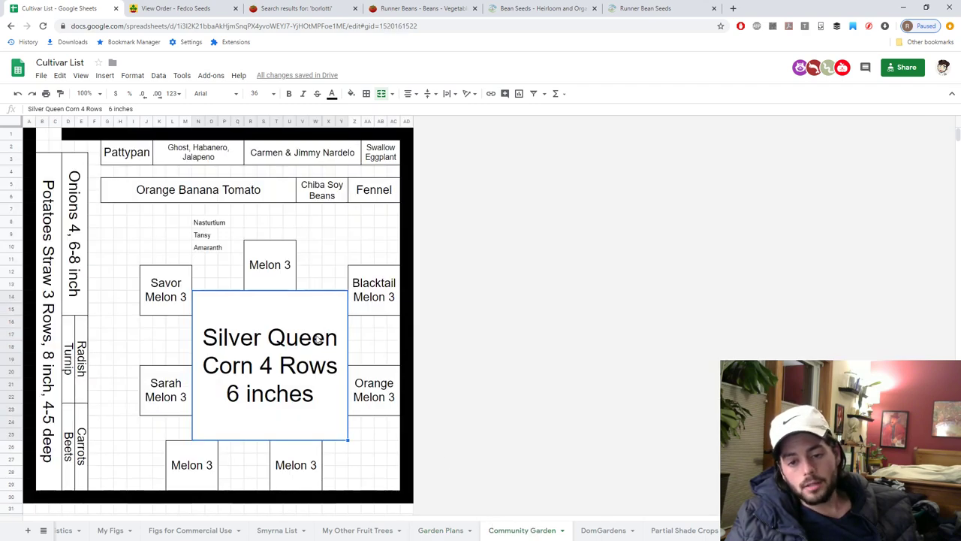
click(279, 275)
click(367, 282)
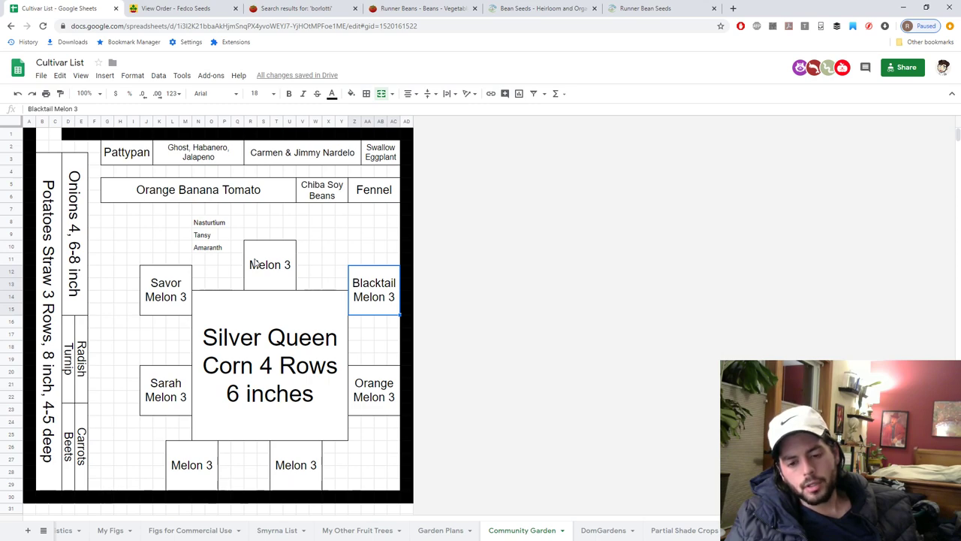
click(170, 299)
click(276, 278)
click(368, 284)
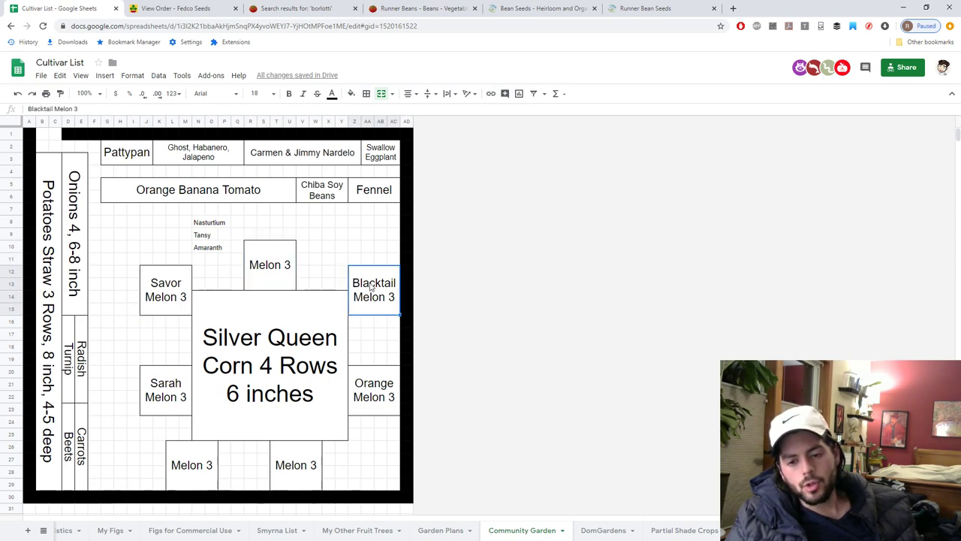
click(378, 390)
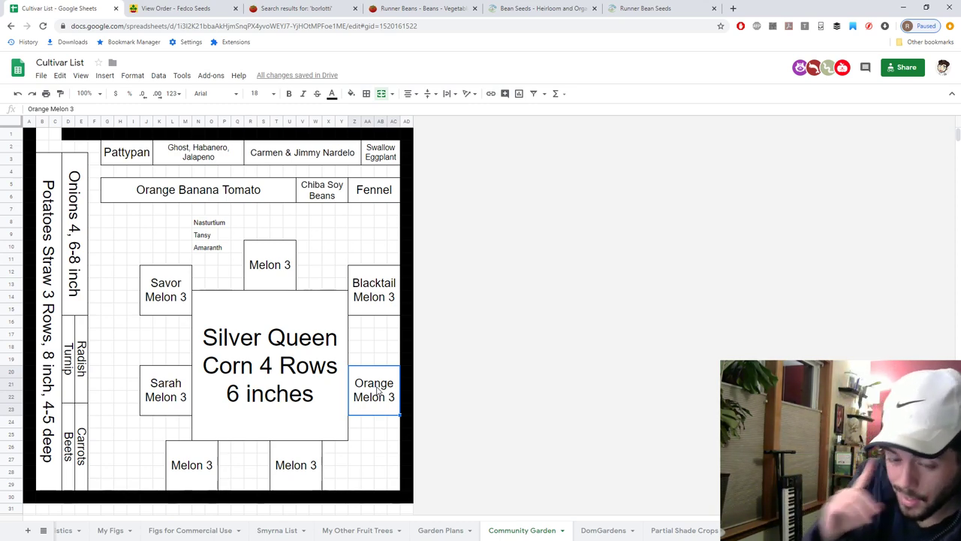
click(155, 292)
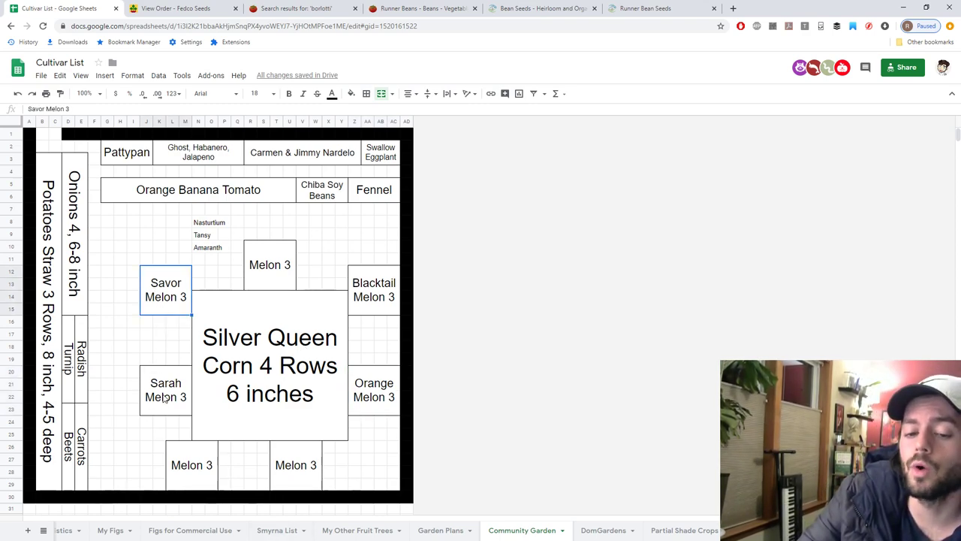
click(165, 389)
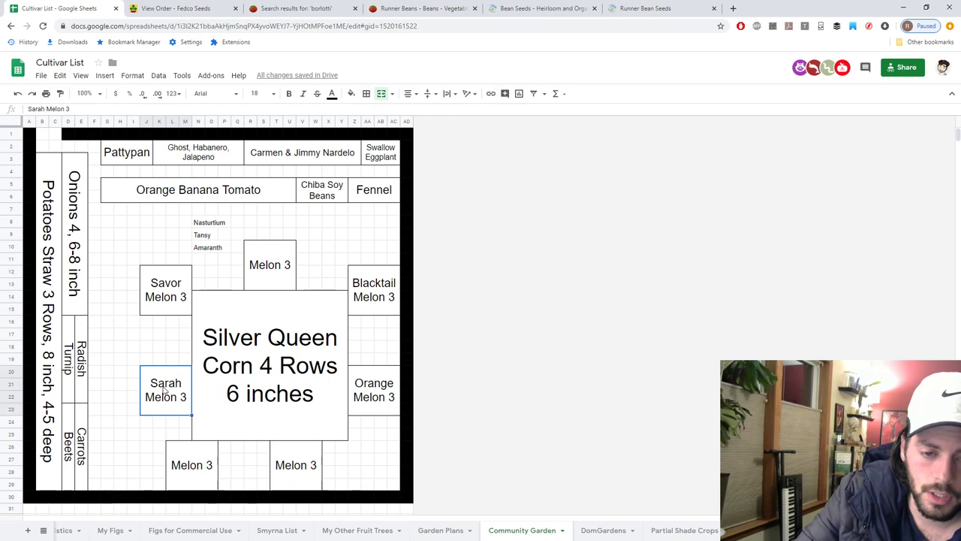
click(175, 296)
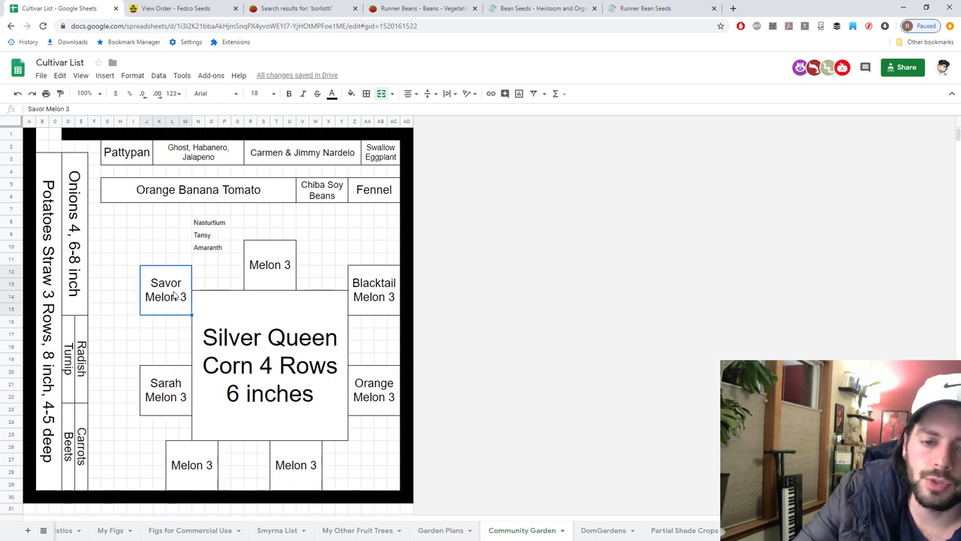